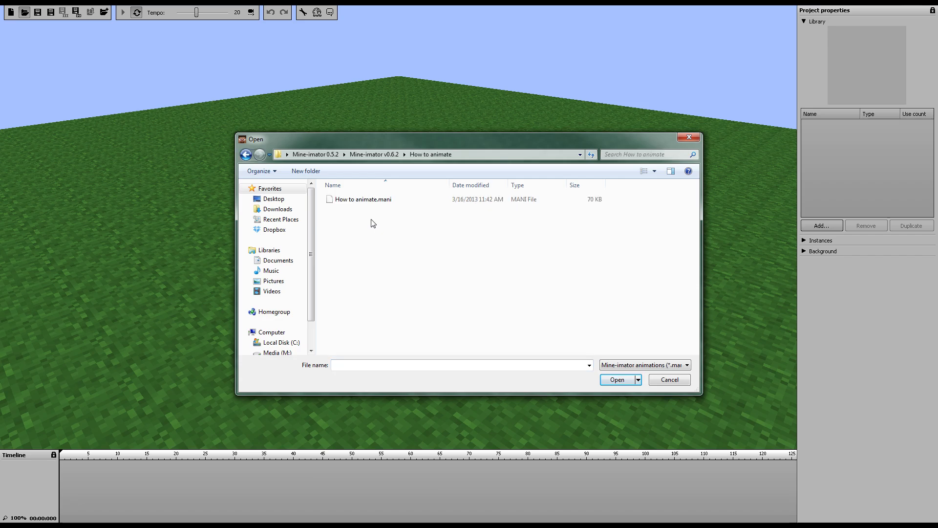
- Open the animation project How to animate.mani
{"action": "double_click", "coordinate": [368, 199]}
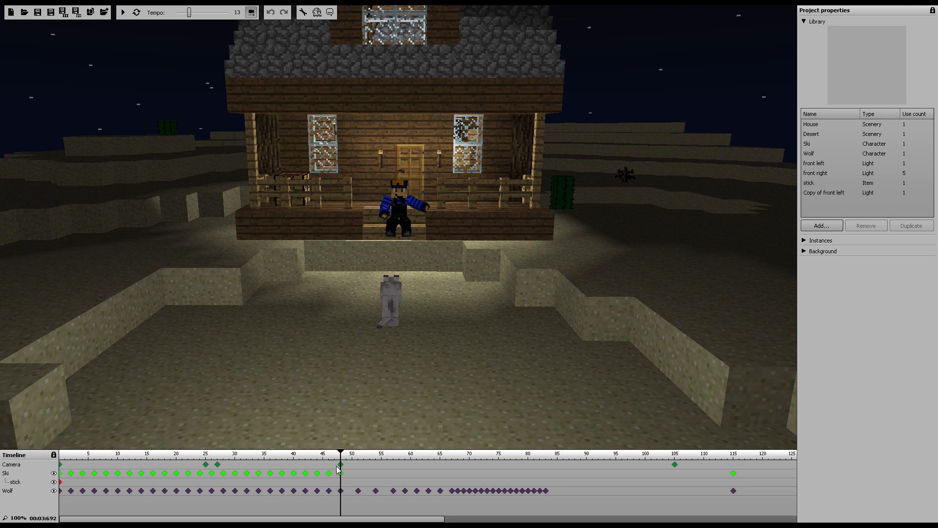
- Scrub the timeline to the last keyframes at frame 115 and back to the start, and play the animation through
{"action": "left_click_drag", "start_coordinate": [413, 438], "coordinate": [734, 452]}
{"action": "left_click_drag", "start_coordinate": [435, 521], "coordinate": [613, 520]}
{"action": "left_click_drag", "start_coordinate": [508, 519], "coordinate": [330, 518]}
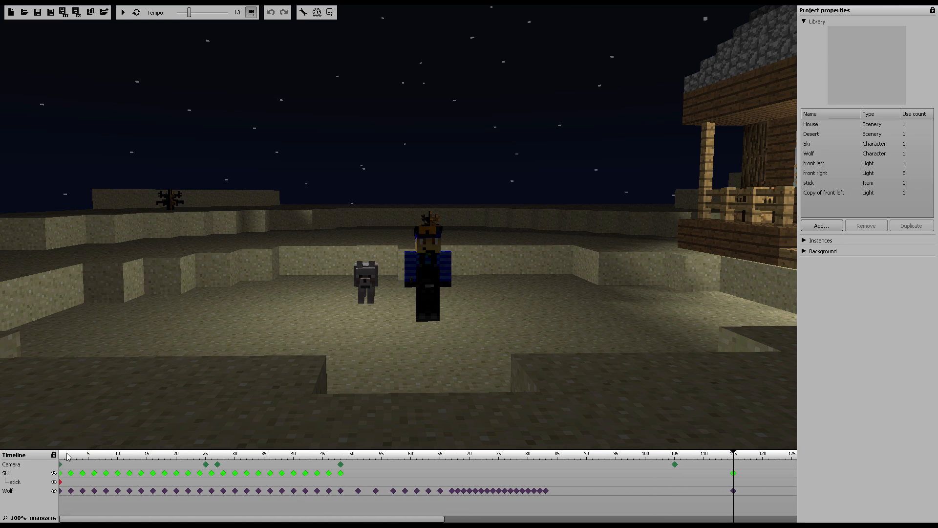
{"action": "left_click_drag", "start_coordinate": [67, 456], "coordinate": [52, 455]}
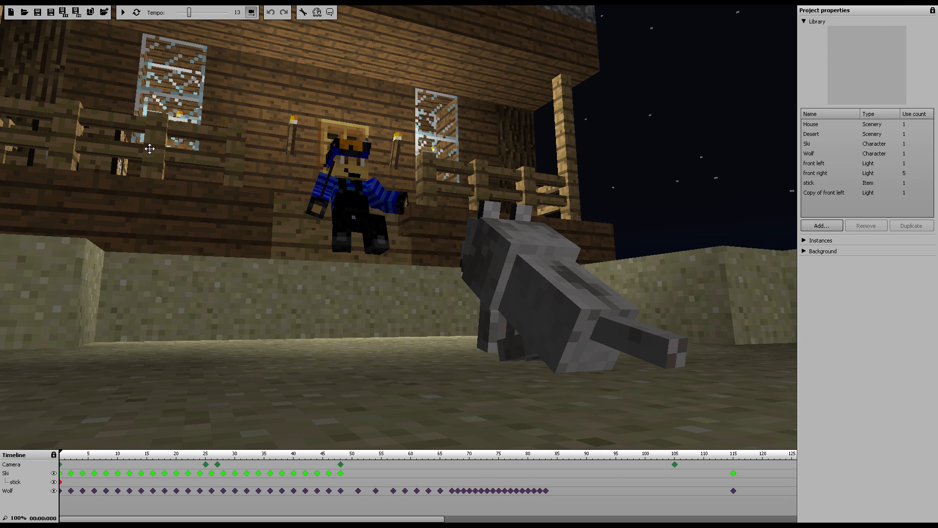
{"action": "left_click", "coordinate": [123, 13]}
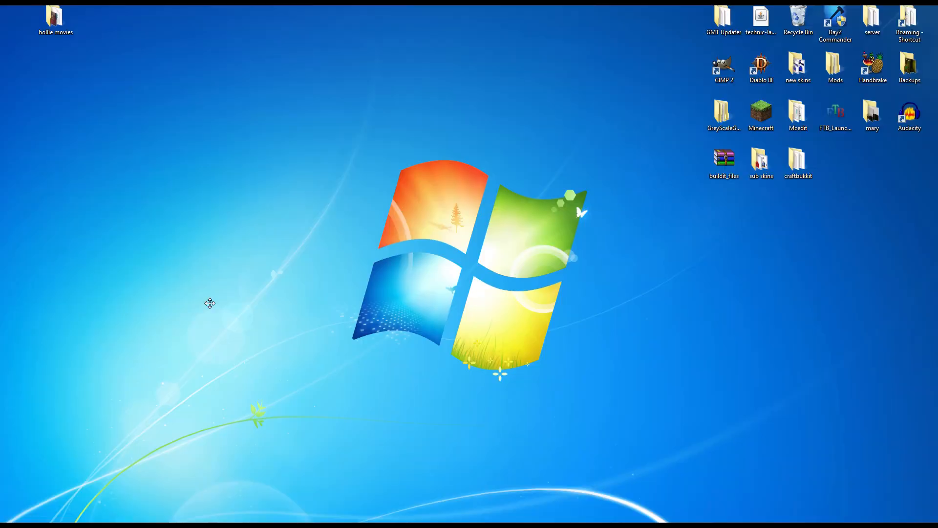
{"action": "left_click", "coordinate": [124, 14]}
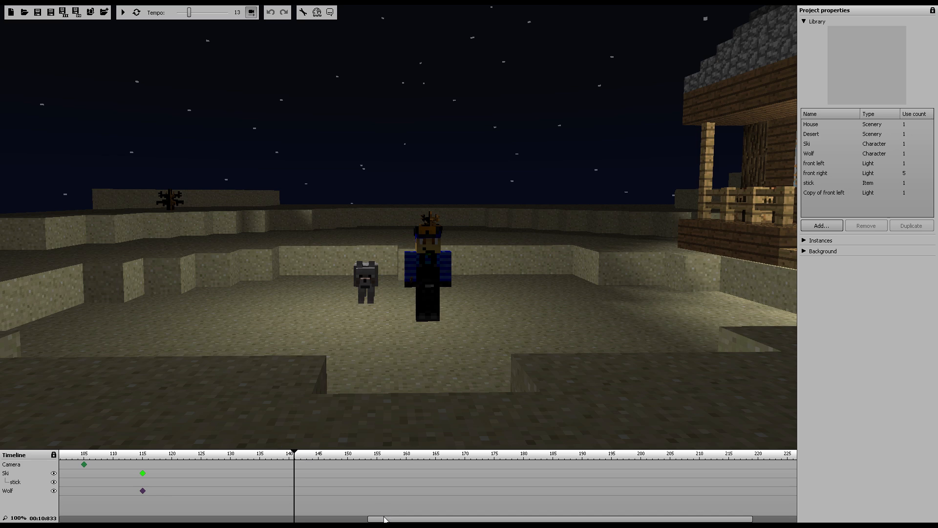
- Select the camera keyframe at frame 48, move the camera round to face the wolf from above, and preview the shot
{"action": "left_click_drag", "start_coordinate": [386, 521], "coordinate": [158, 521]}
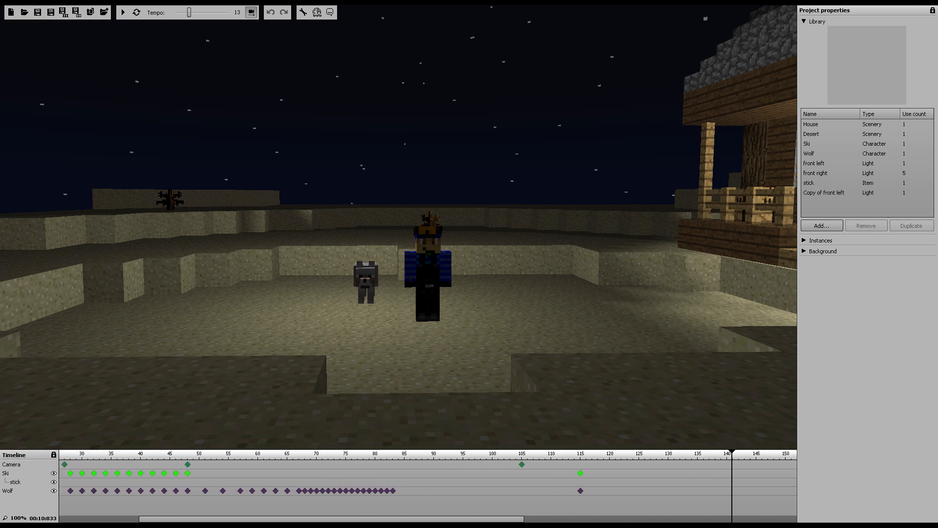
{"action": "left_click", "coordinate": [188, 465]}
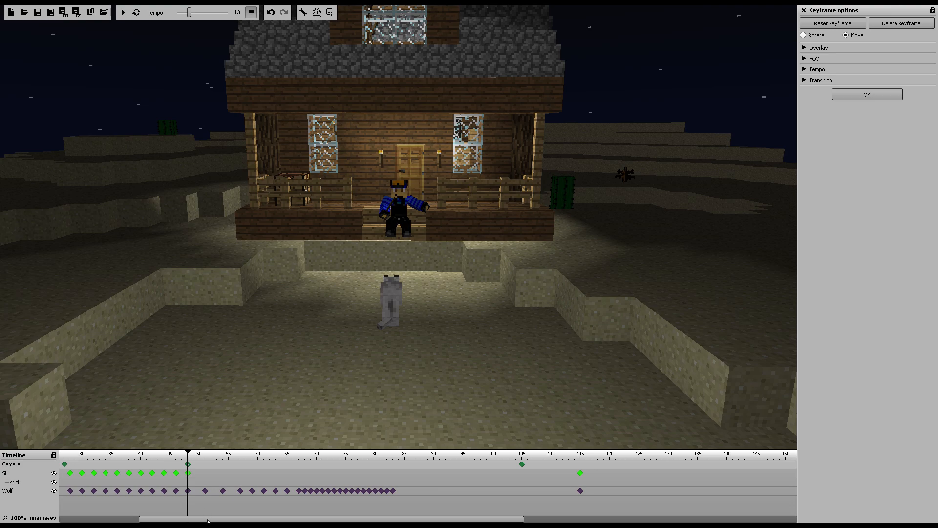
{"action": "left_click_drag", "start_coordinate": [208, 521], "coordinate": [128, 521]}
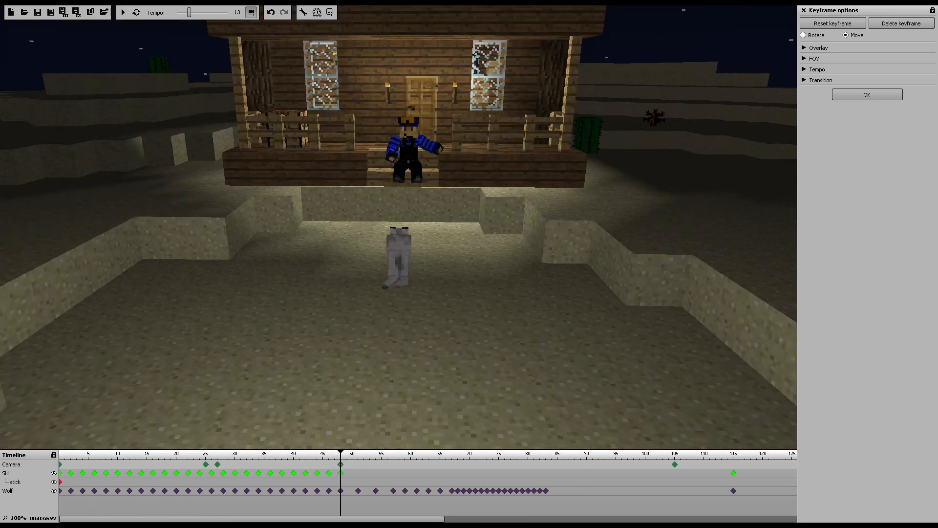
{"action": "mouse_move", "coordinate": [399, 228]}
{"action": "left_mouse_down"}
{"action": "mouse_move", "coordinate": [450, 215]}
{"action": "mouse_move", "coordinate": [440, 235]}
{"action": "mouse_move", "coordinate": [430, 206]}
{"action": "mouse_move", "coordinate": [399, 215]}
{"action": "mouse_move", "coordinate": [399, 244]}
{"action": "left_mouse_up"}
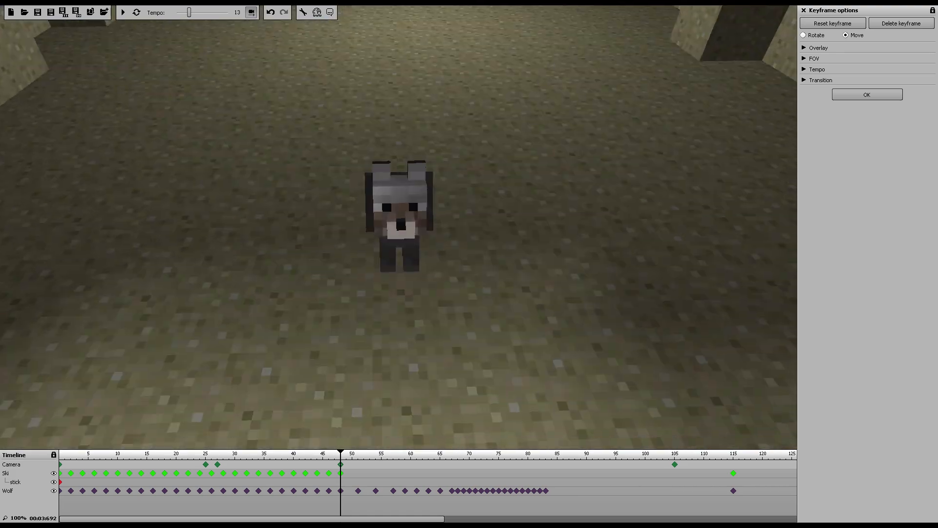
{"action": "key", "text": "space"}
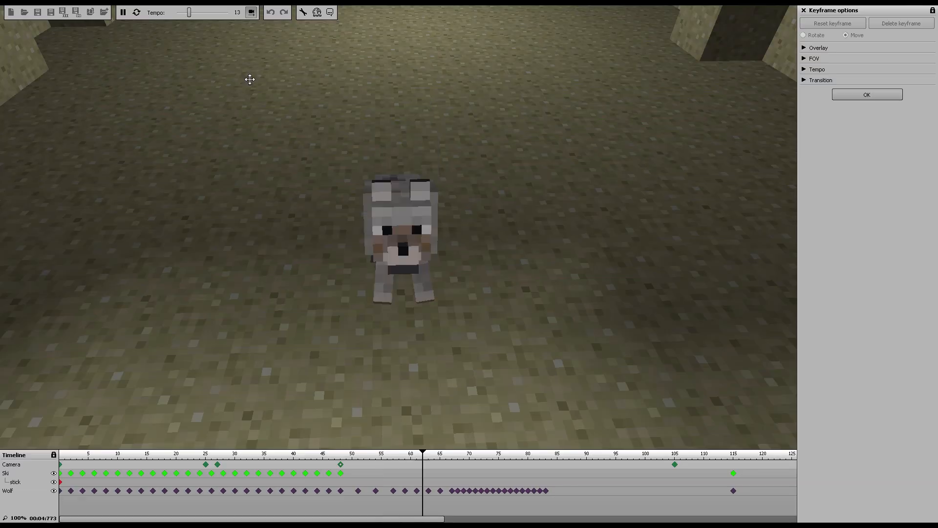
{"action": "key", "text": "space"}
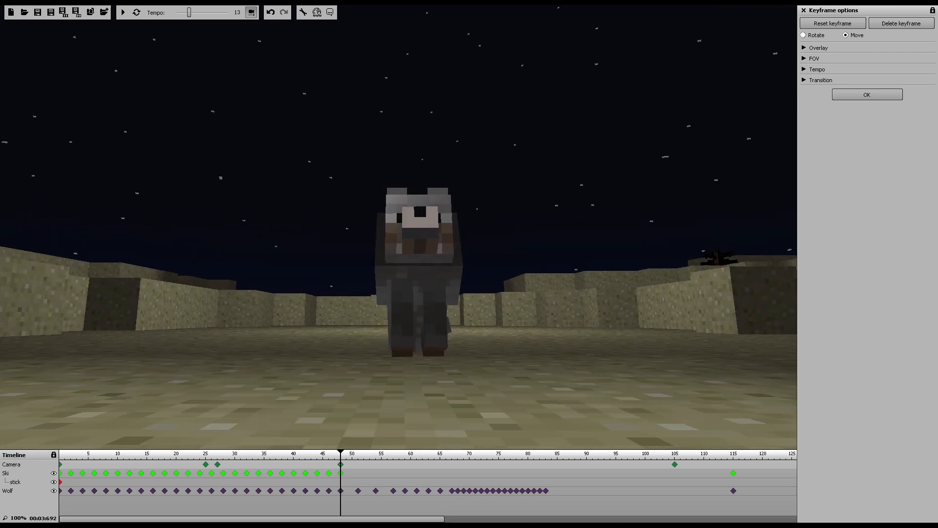
- Reframe the camera keyframe at frame 48 as a low, angled close-up of the sitting wolf
{"action": "key", "text": "space"}
{"action": "key", "text": "space"}
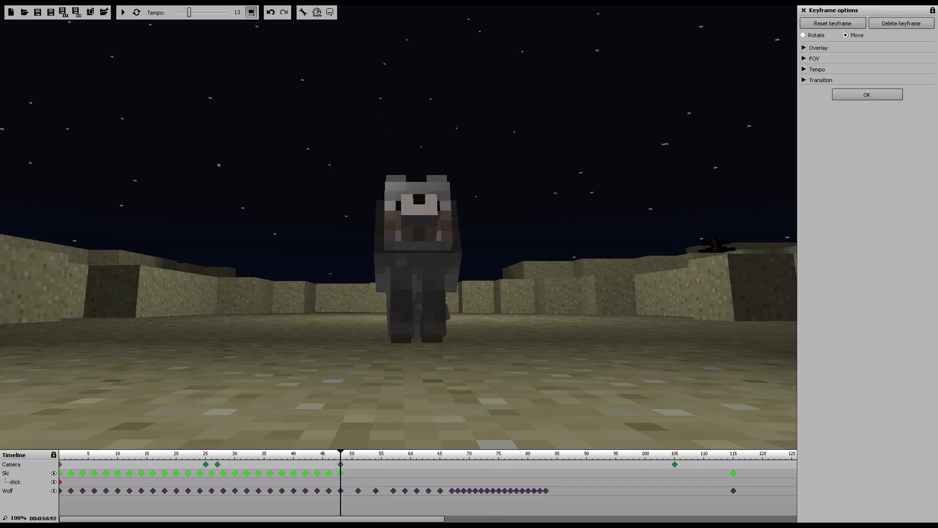
{"action": "key", "text": "e"}
{"action": "left_click_drag", "start_coordinate": [398, 227], "coordinate": [299, 278]}
{"action": "key", "text": "d"}
{"action": "key", "text": "s"}
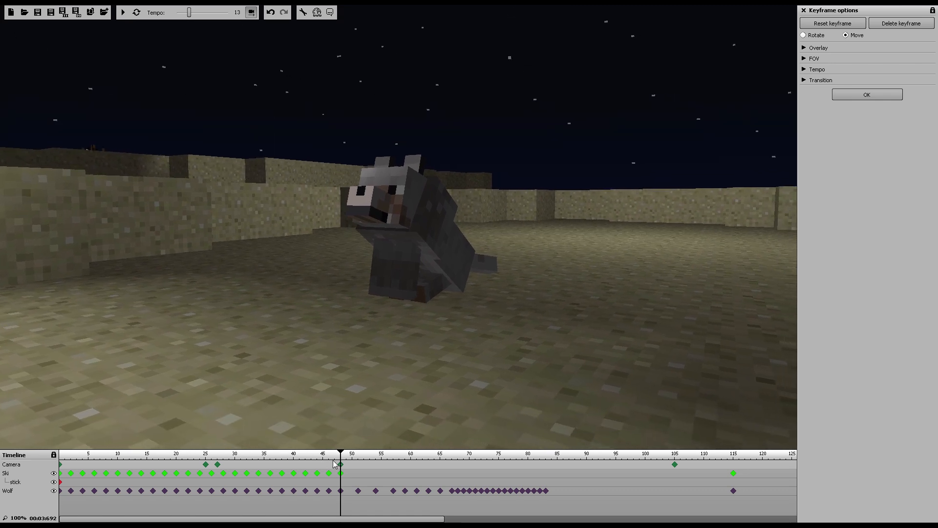
- Play the animation from frame 48 to preview the wolf's movement from the new camera angle
{"action": "left_click_drag", "start_coordinate": [341, 455], "coordinate": [245, 373]}
{"action": "left_click", "coordinate": [123, 18]}
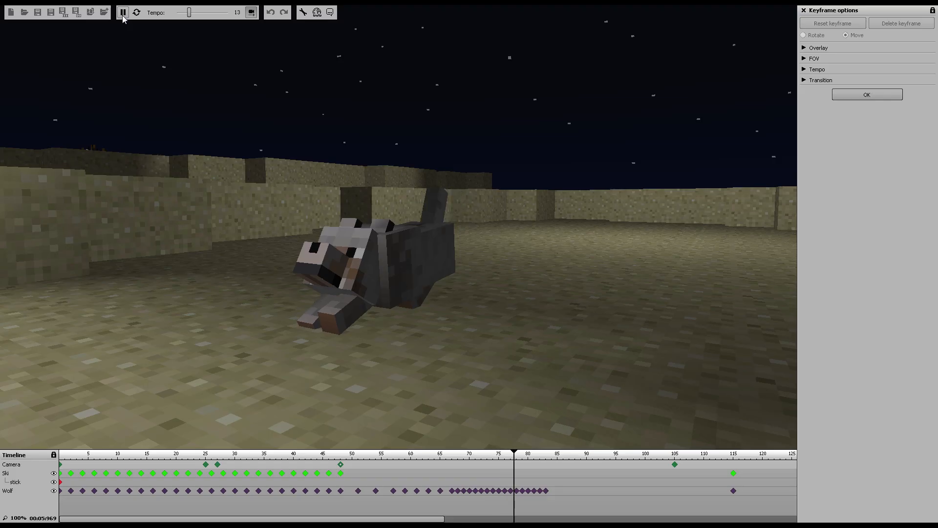
{"action": "key", "text": "space"}
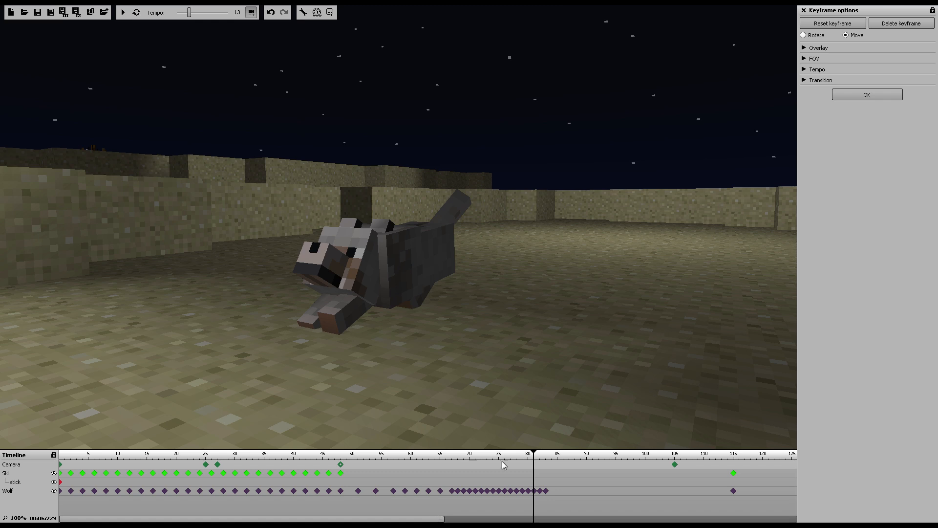
- Open Ski's keyframe at frame 115 and move the character sideways to the opposite side of the wolf
{"action": "left_click_drag", "start_coordinate": [529, 455], "coordinate": [560, 461]}
{"action": "left_click_drag", "start_coordinate": [653, 476], "coordinate": [743, 502]}
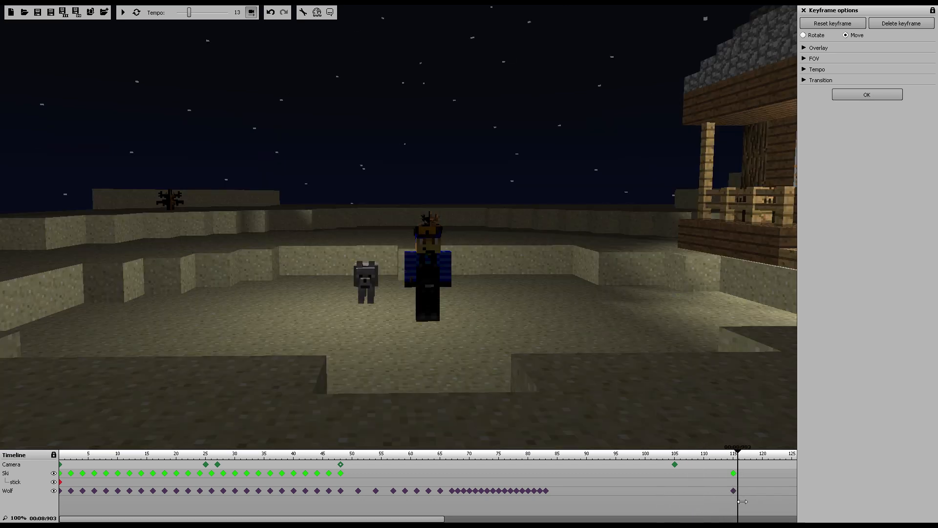
{"action": "left_click", "coordinate": [734, 474]}
{"action": "key", "text": "w"}
{"action": "right_click_drag", "start_coordinate": [497, 366], "coordinate": [415, 353]}
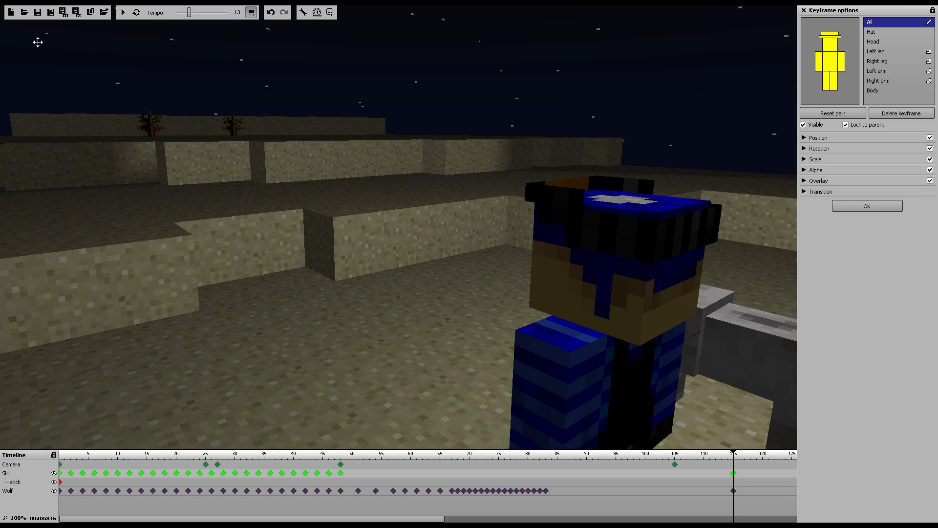
{"action": "right_click_drag", "start_coordinate": [228, 265], "coordinate": [199, 265]}
{"action": "right_click_drag", "start_coordinate": [557, 313], "coordinate": [629, 309]}
{"action": "key", "text": "w"}
{"action": "right_click_drag", "start_coordinate": [439, 179], "coordinate": [491, 350]}
{"action": "key", "text": "s"}
{"action": "key", "text": "s"}
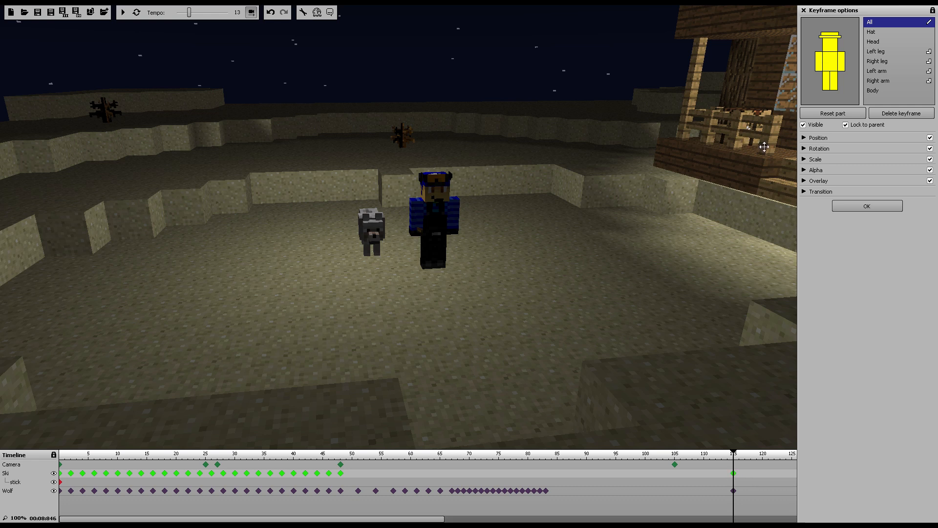
{"action": "left_click", "coordinate": [804, 139]}
{"action": "left_click_drag", "start_coordinate": [340, 275], "coordinate": [147, 282]}
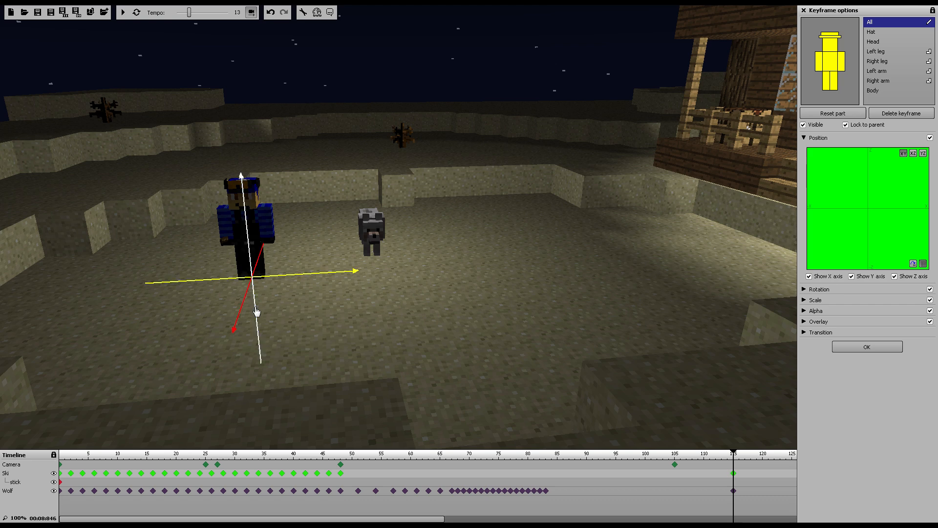
- Rotate Ski to 90 degrees on the Z axis in the frame 115 keyframe, facing the wolf
{"action": "left_click", "coordinate": [804, 289]}
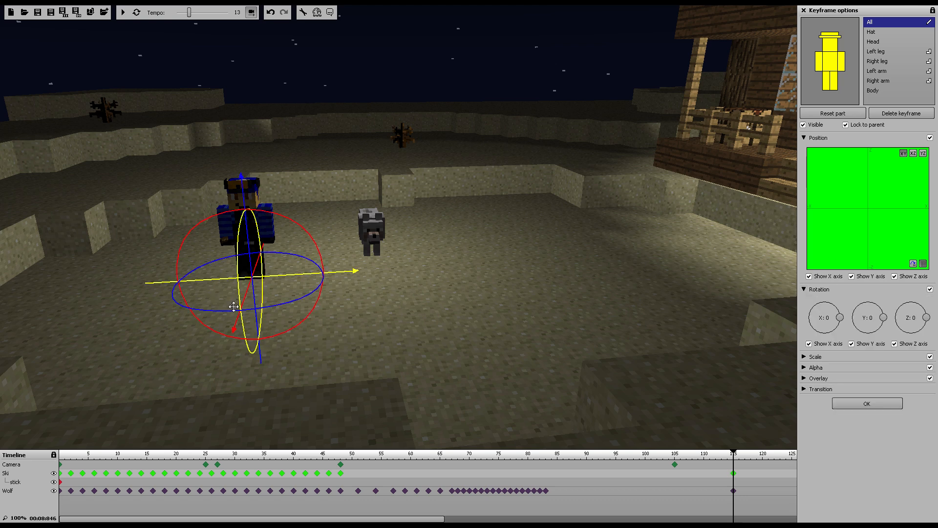
{"action": "left_click_drag", "start_coordinate": [266, 314], "coordinate": [348, 232]}
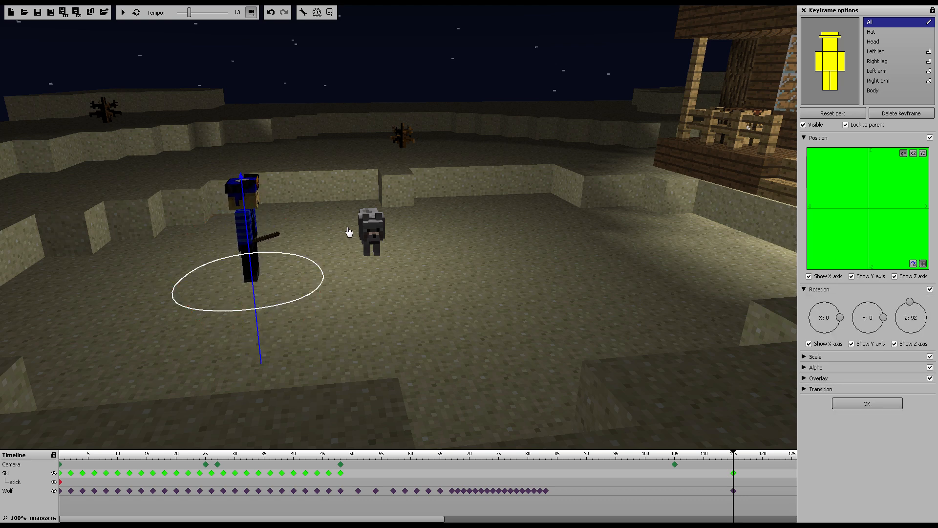
{"action": "key", "text": "w"}
{"action": "right_click_drag", "start_coordinate": [347, 235], "coordinate": [347, 269]}
{"action": "key", "text": "s"}
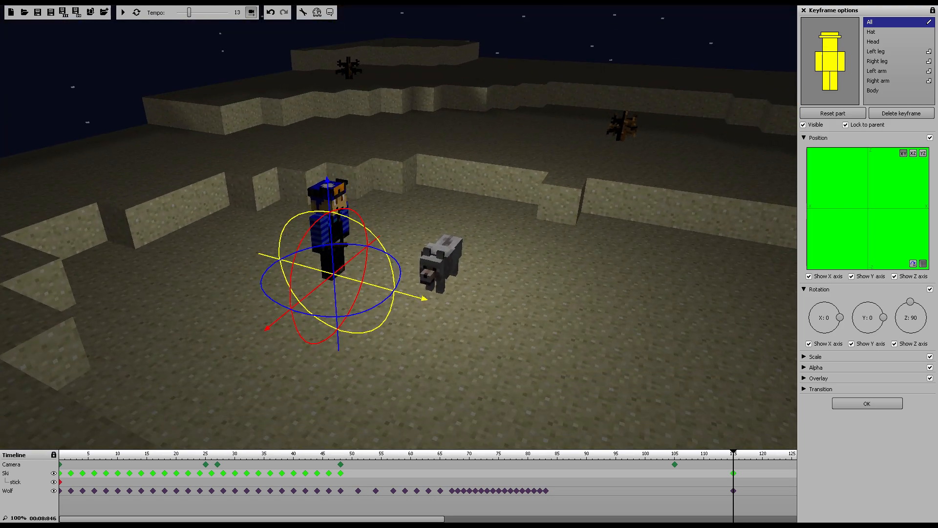
- Turn the wolf towards Ski in its frame 115 keyframe with a Z rotation of -93, and adjust its position on the ground
{"action": "left_click", "coordinate": [734, 492]}
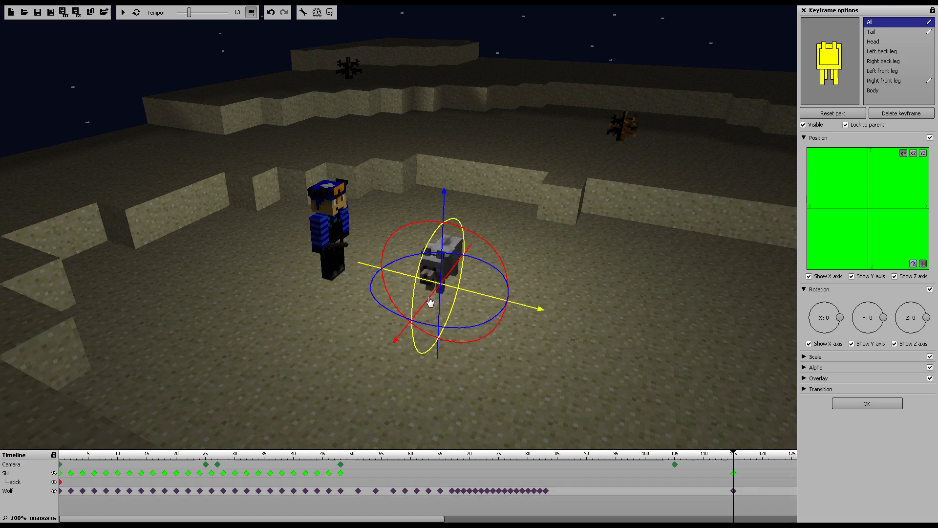
{"action": "left_click_drag", "start_coordinate": [429, 302], "coordinate": [397, 336]}
{"action": "left_click_drag", "start_coordinate": [477, 312], "coordinate": [507, 319]}
{"action": "right_click_drag", "start_coordinate": [610, 295], "coordinate": [33, 45]}
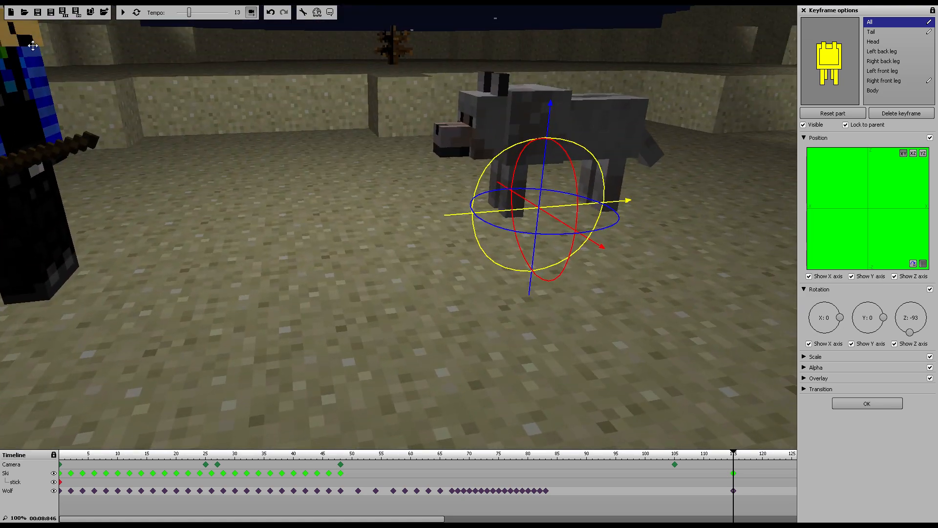
{"action": "left_click_drag", "start_coordinate": [551, 115], "coordinate": [546, 153]}
{"action": "right_click_drag", "start_coordinate": [570, 88], "coordinate": [104, 98]}
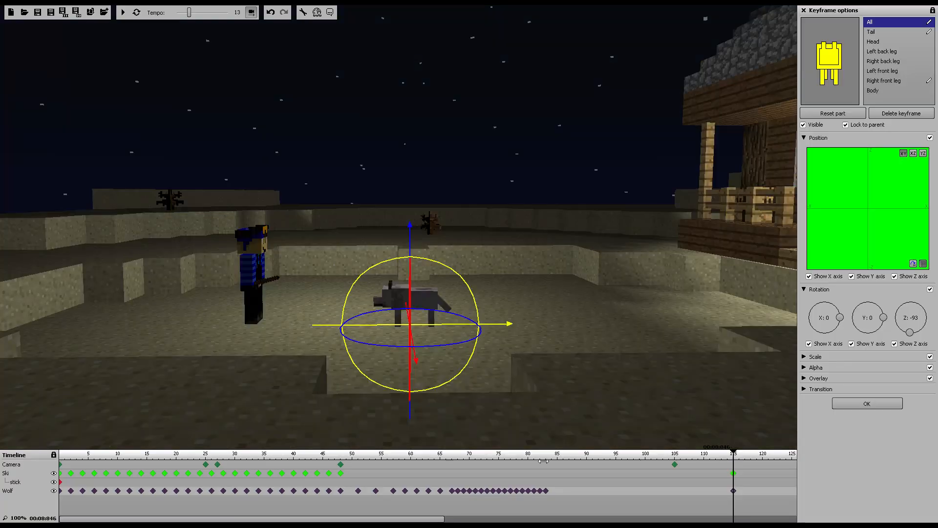
- Play the animation from the start to check how it runs, and pause it around frame 60
{"action": "left_click", "coordinate": [164, 454]}
{"action": "left_click", "coordinate": [63, 453]}
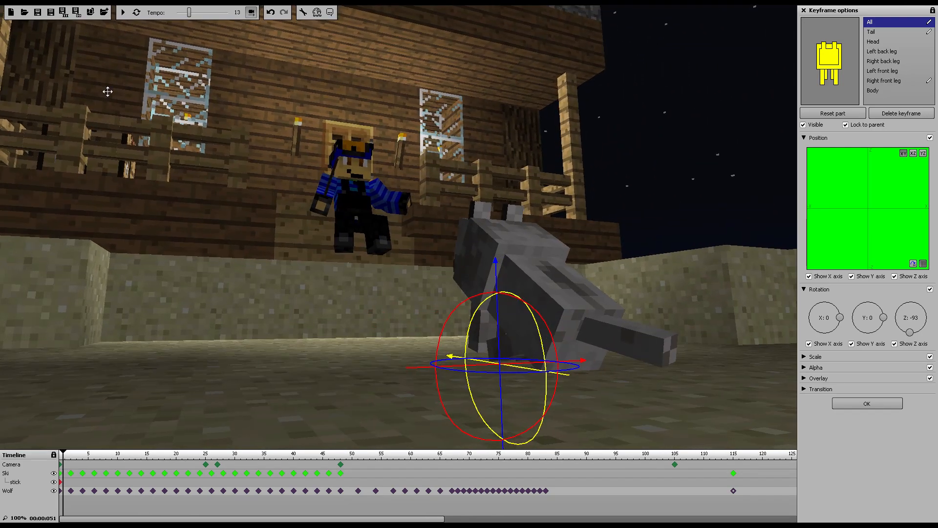
{"action": "left_click", "coordinate": [123, 12]}
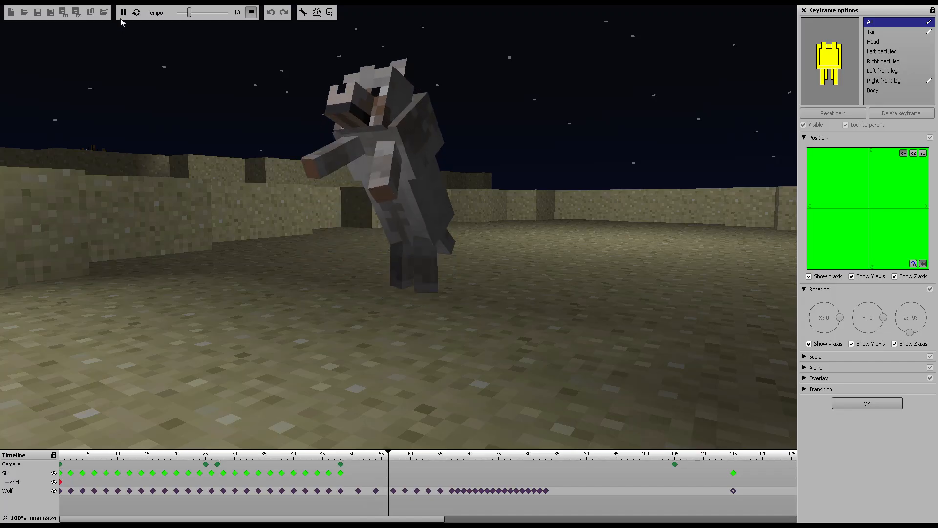
{"action": "left_click", "coordinate": [122, 13]}
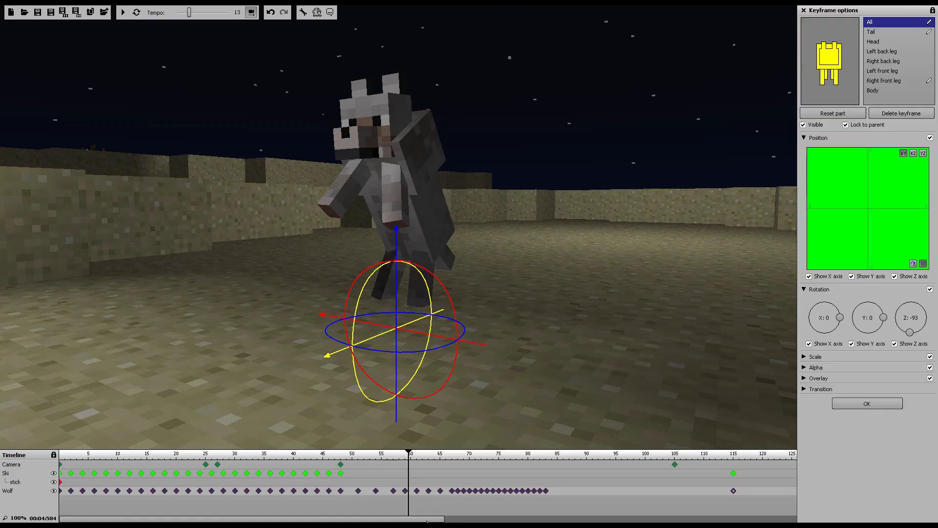
- Pose Ski's right leg in the frame 115 keyframe with a 20% bend and a Z rotation of -22
{"action": "left_click_drag", "start_coordinate": [427, 521], "coordinate": [583, 522]}
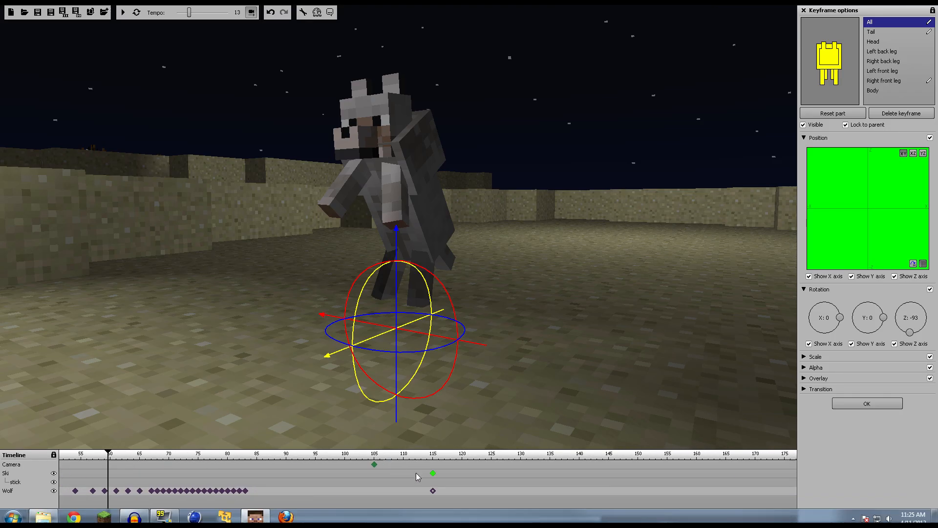
{"action": "left_click", "coordinate": [433, 473]}
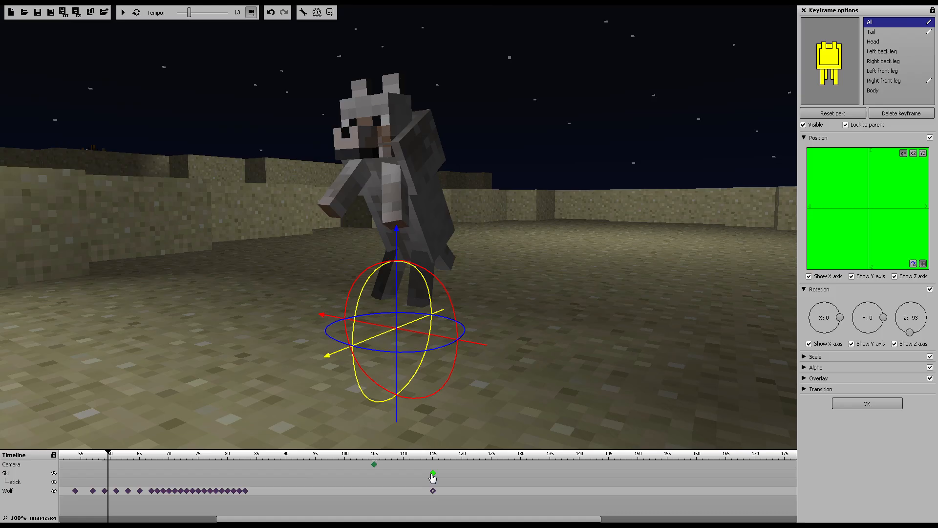
{"action": "key", "text": "w"}
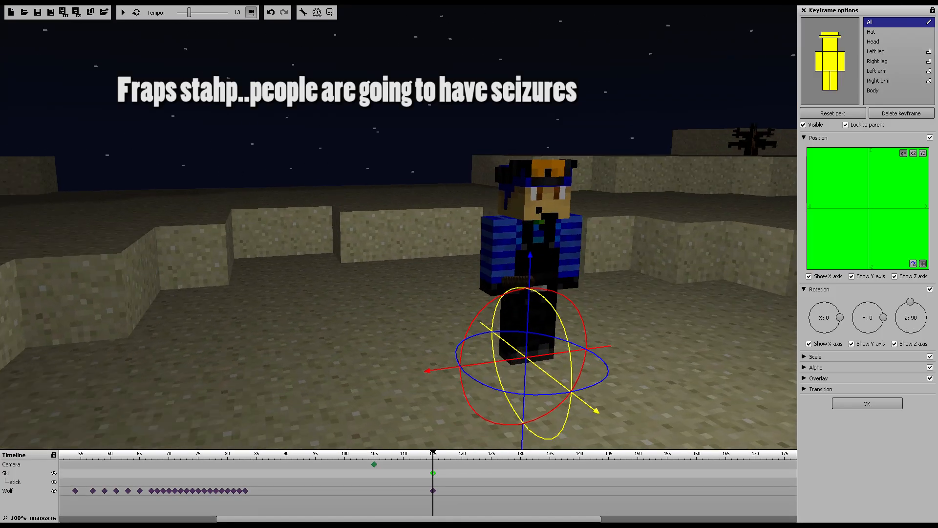
{"action": "key", "text": "s"}
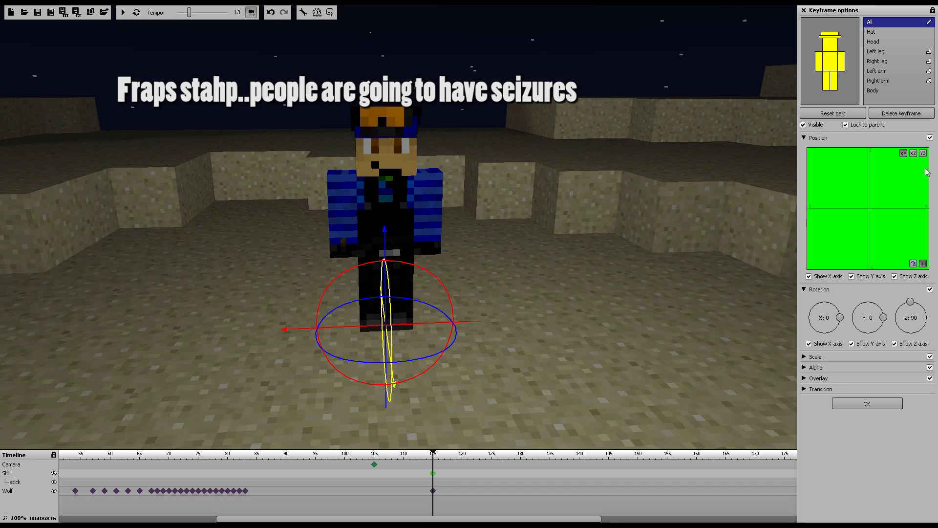
{"action": "left_click", "coordinate": [878, 61]}
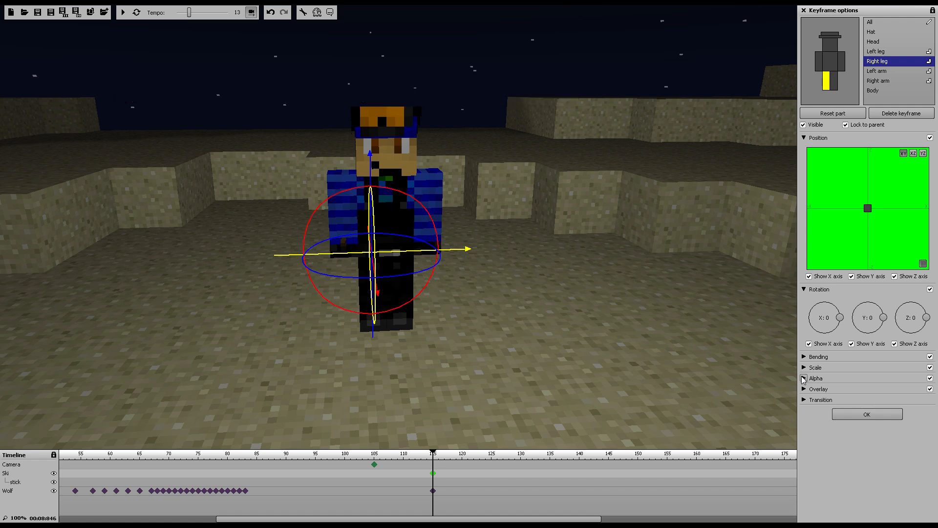
{"action": "left_click", "coordinate": [804, 357]}
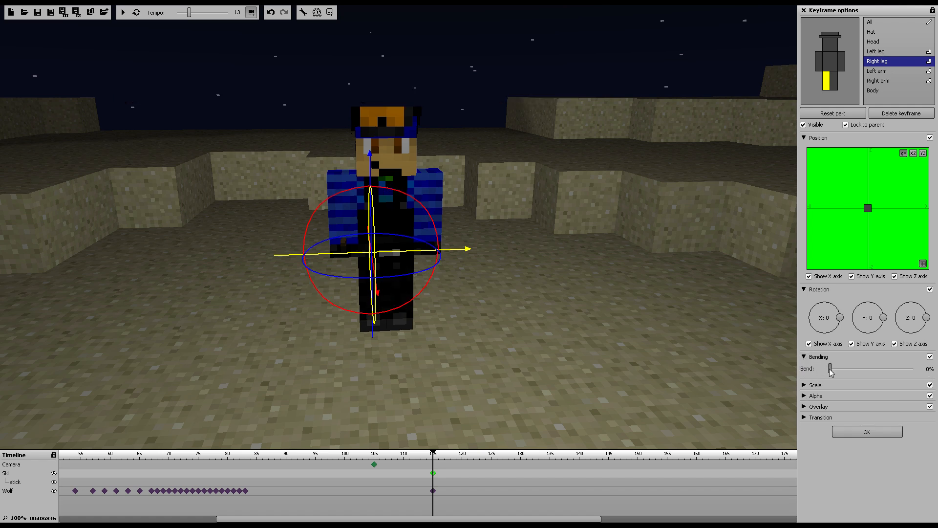
{"action": "right_click_drag", "start_coordinate": [626, 316], "coordinate": [90, 37]}
{"action": "mouse_move", "coordinate": [541, 247]}
{"action": "left_mouse_down"}
{"action": "mouse_move", "coordinate": [510, 244]}
{"action": "mouse_move", "coordinate": [524, 243]}
{"action": "left_mouse_up"}
{"action": "right_click_drag", "start_coordinate": [611, 211], "coordinate": [384, 210]}
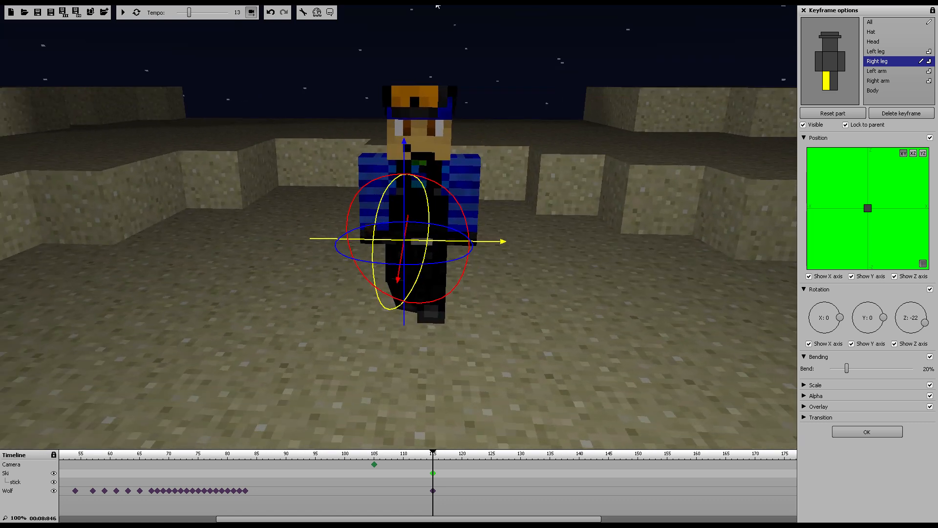
- Pose Ski's left leg in the frame 115 keyframe with a 25% bend, a Z rotation of 11 and an X rotation of -30
{"action": "left_click", "coordinate": [834, 81]}
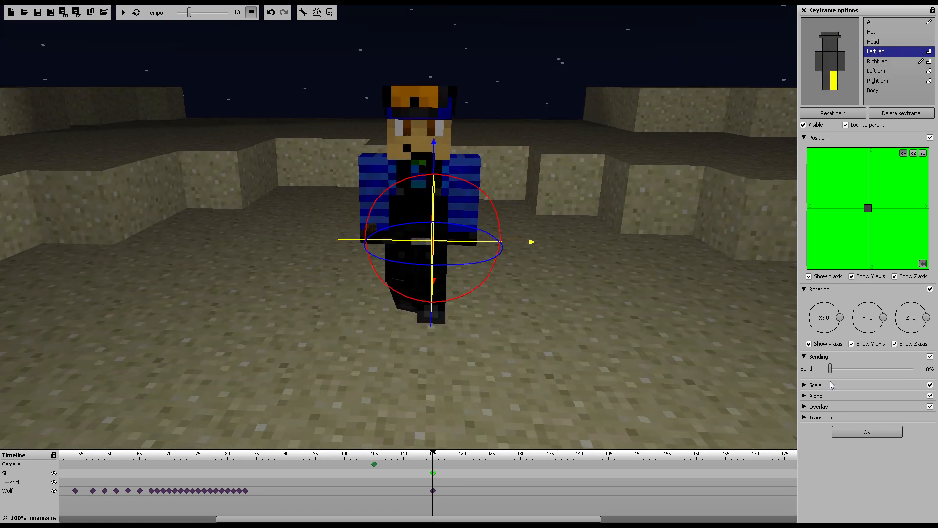
{"action": "left_click_drag", "start_coordinate": [831, 369], "coordinate": [851, 374]}
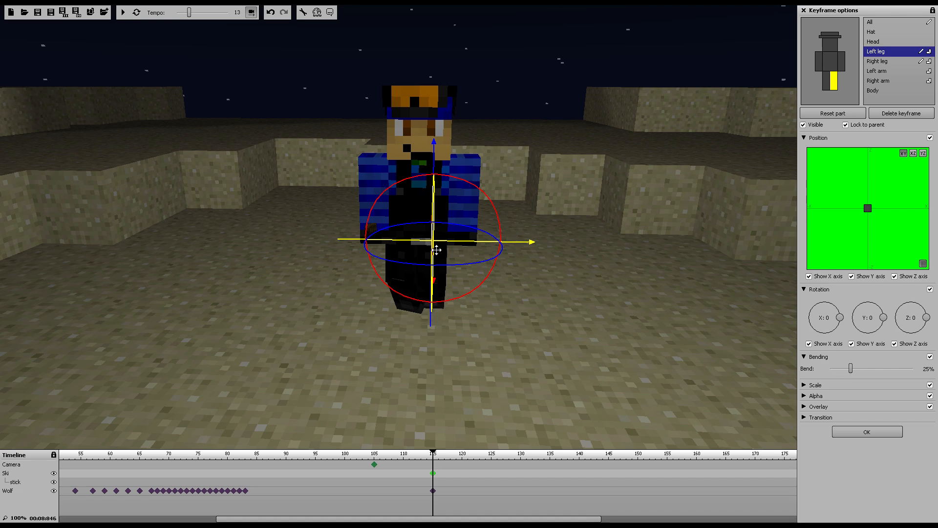
{"action": "left_click_drag", "start_coordinate": [463, 271], "coordinate": [391, 294]}
{"action": "left_click_drag", "start_coordinate": [191, 68], "coordinate": [181, 67]}
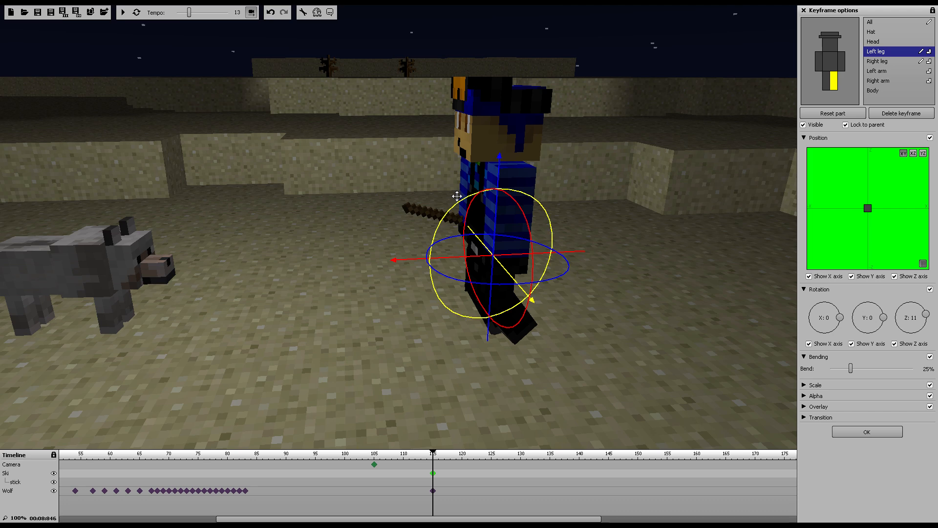
{"action": "left_click_drag", "start_coordinate": [462, 207], "coordinate": [491, 198]}
{"action": "left_click_drag", "start_coordinate": [557, 188], "coordinate": [44, 22]}
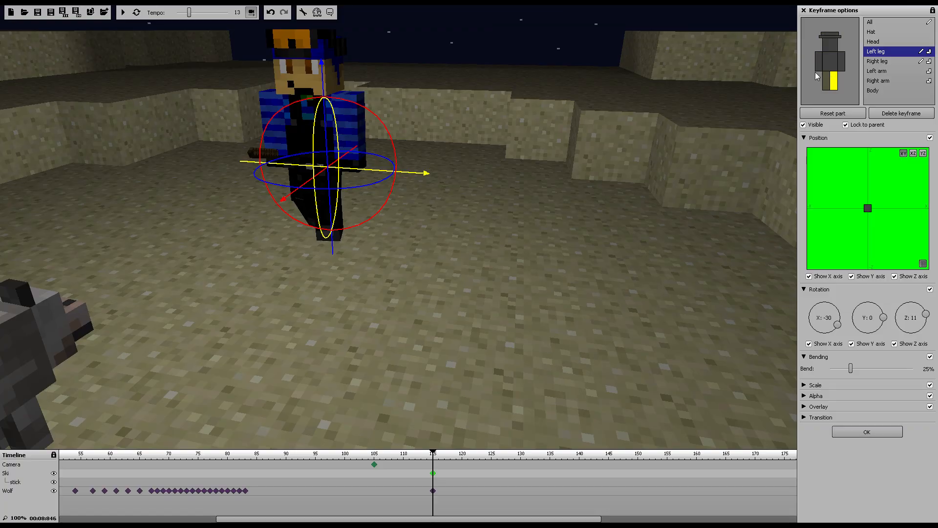
- Rotate Ski's right leg in the frame 115 keyframe to -32 on the X axis and -39 on the Z axis
{"action": "left_click", "coordinate": [826, 81]}
{"action": "left_click_drag", "start_coordinate": [440, 174], "coordinate": [134, 66]}
{"action": "left_click_drag", "start_coordinate": [332, 141], "coordinate": [331, 73]}
{"action": "left_click_drag", "start_coordinate": [556, 165], "coordinate": [704, 181]}
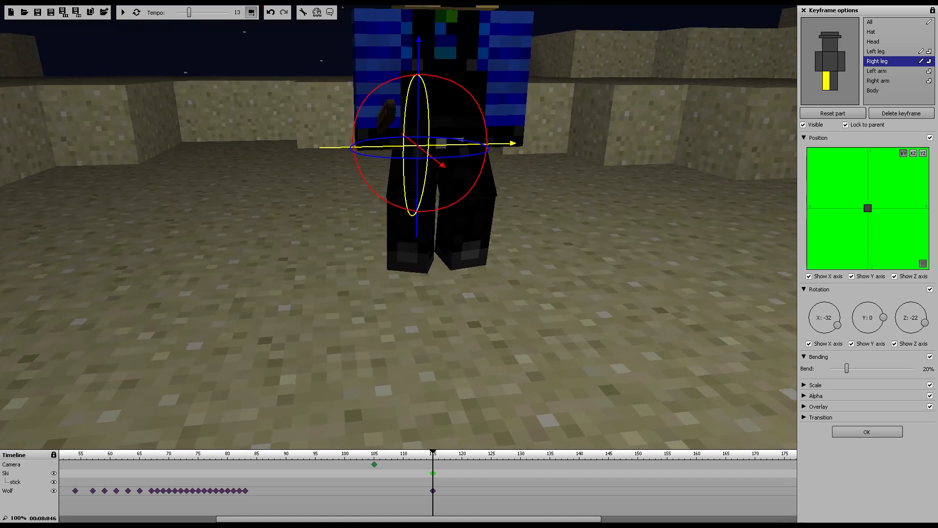
{"action": "right_click_drag", "start_coordinate": [704, 181], "coordinate": [675, 166]}
{"action": "left_click_drag", "start_coordinate": [417, 175], "coordinate": [373, 126]}
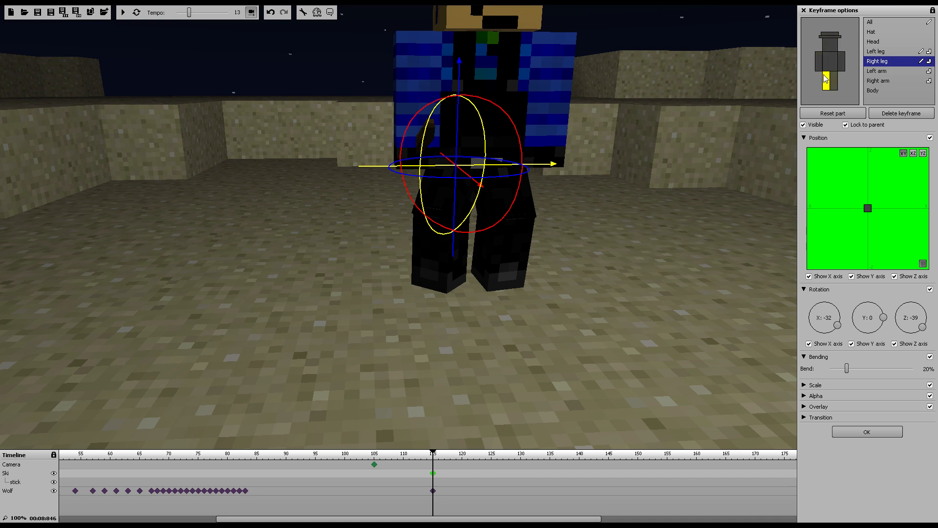
- Spread Ski's legs, rotating the left leg to X -46, Y 14, Z 19 and the right leg to X -38, Y -9, Z -40
{"action": "left_click", "coordinate": [876, 52]}
{"action": "left_click_drag", "start_coordinate": [549, 182], "coordinate": [586, 174]}
{"action": "left_click_drag", "start_coordinate": [551, 111], "coordinate": [526, 114]}
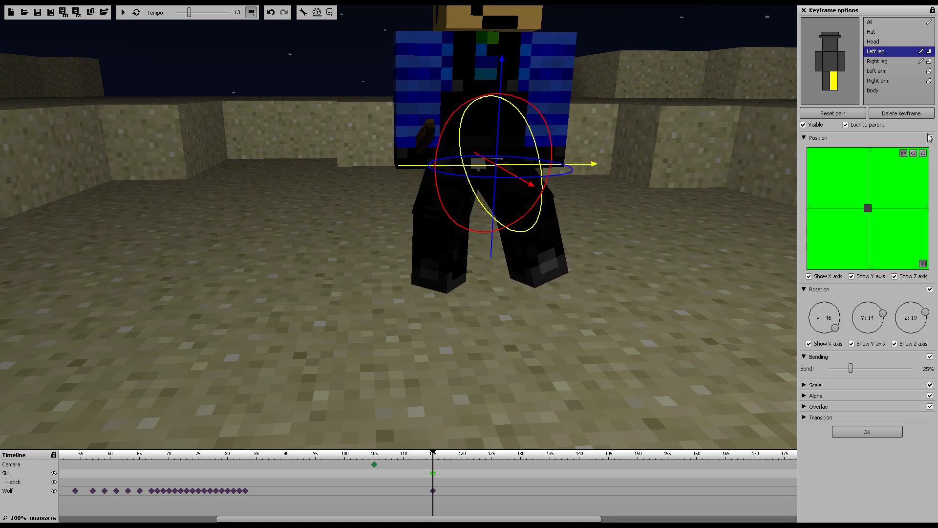
{"action": "left_click", "coordinate": [827, 89]}
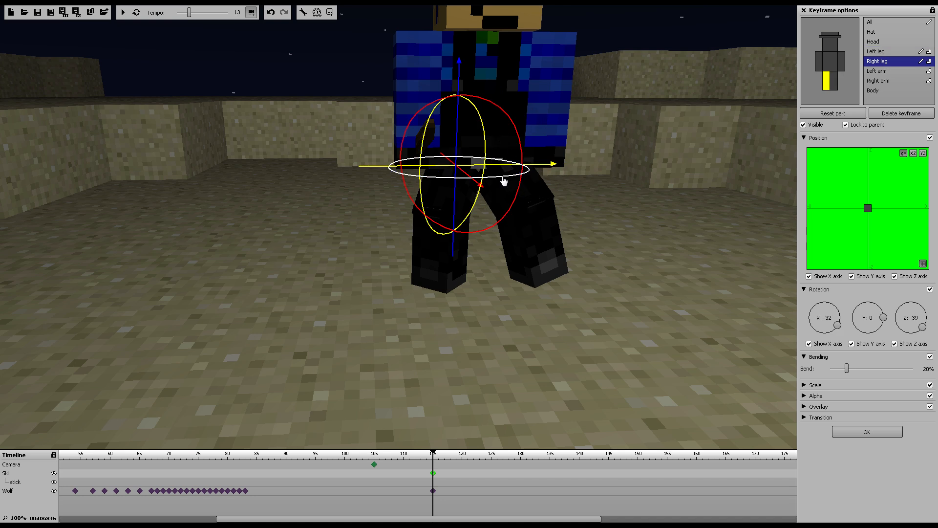
{"action": "left_click_drag", "start_coordinate": [512, 127], "coordinate": [488, 138]}
- Lower the whole Ski character slightly in the frame 115 keyframe so the spread feet meet the ground
{"action": "left_click", "coordinate": [870, 22]}
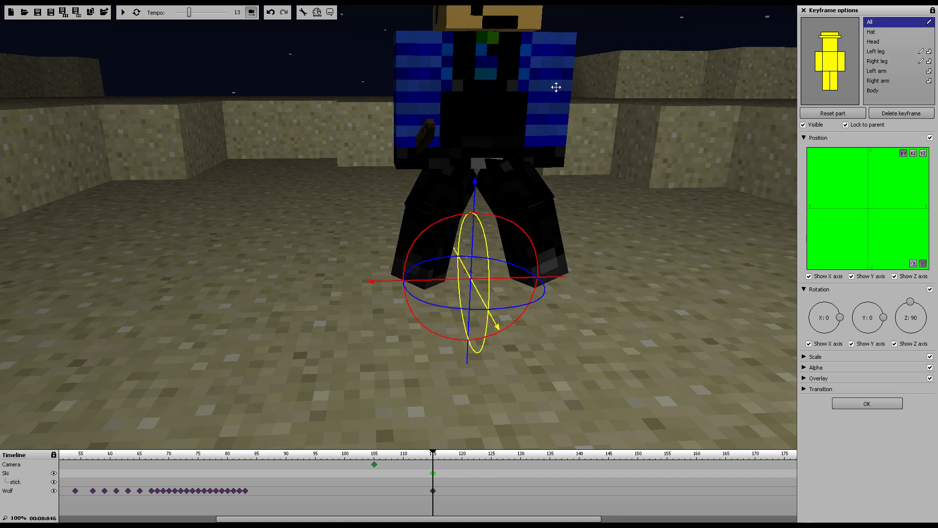
{"action": "left_click_drag", "start_coordinate": [478, 188], "coordinate": [479, 196]}
{"action": "right_click_drag", "start_coordinate": [620, 197], "coordinate": [671, 188]}
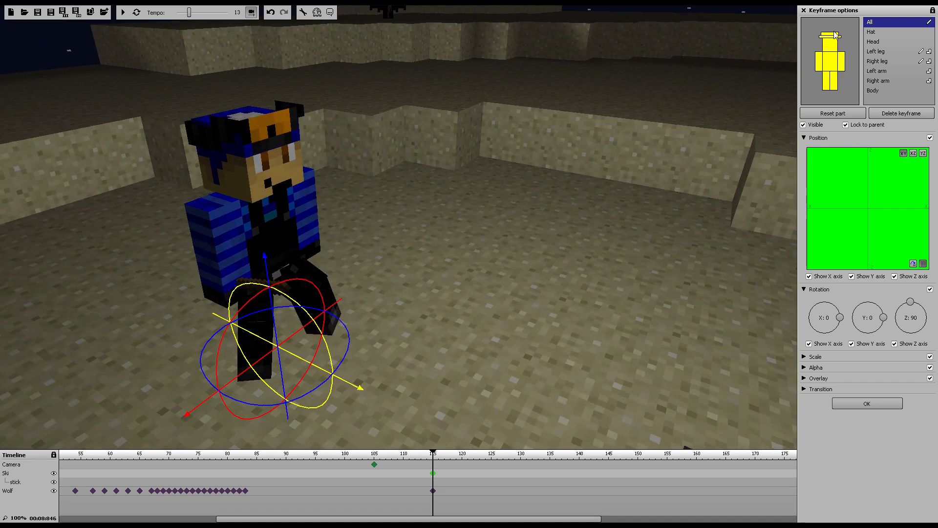
- Lean Ski's body forward to an X rotation of 18 and tilt the head to an X rotation of -11
{"action": "left_click", "coordinate": [834, 62]}
{"action": "left_click_drag", "start_coordinate": [290, 230], "coordinate": [303, 245]}
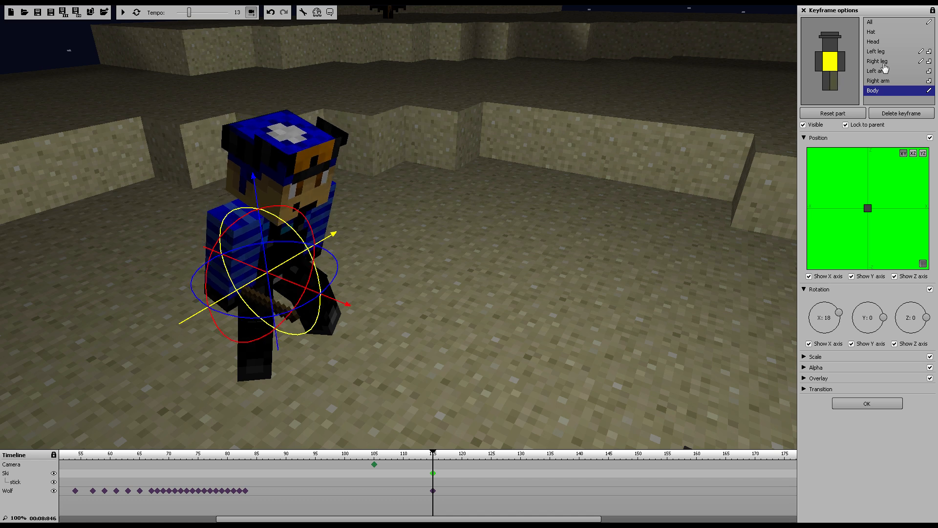
{"action": "left_click", "coordinate": [286, 208]}
{"action": "left_click_drag", "start_coordinate": [310, 154], "coordinate": [509, 130]}
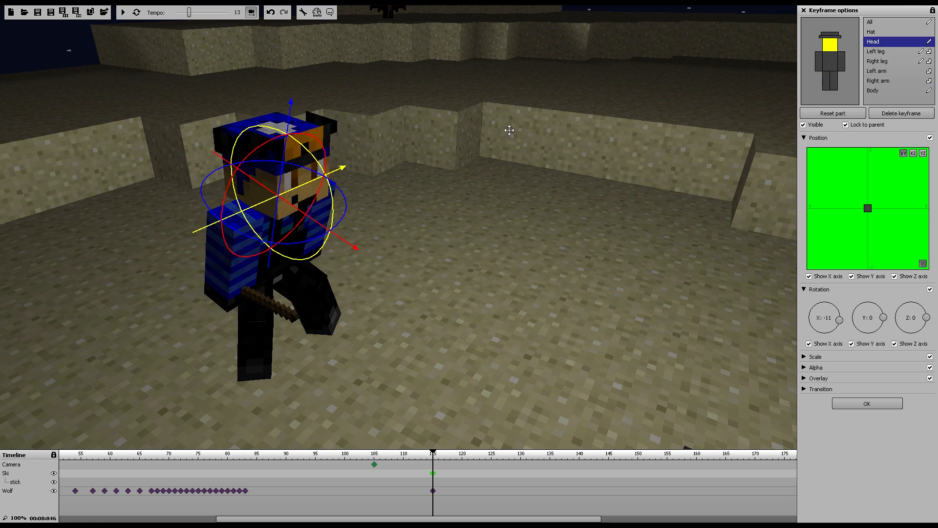
- Pose Ski's left arm outward with a Y rotation of 42, a Z rotation of -3 and a 42% bend
{"action": "left_click", "coordinate": [878, 72]}
{"action": "left_click_drag", "start_coordinate": [507, 185], "coordinate": [391, 171]}
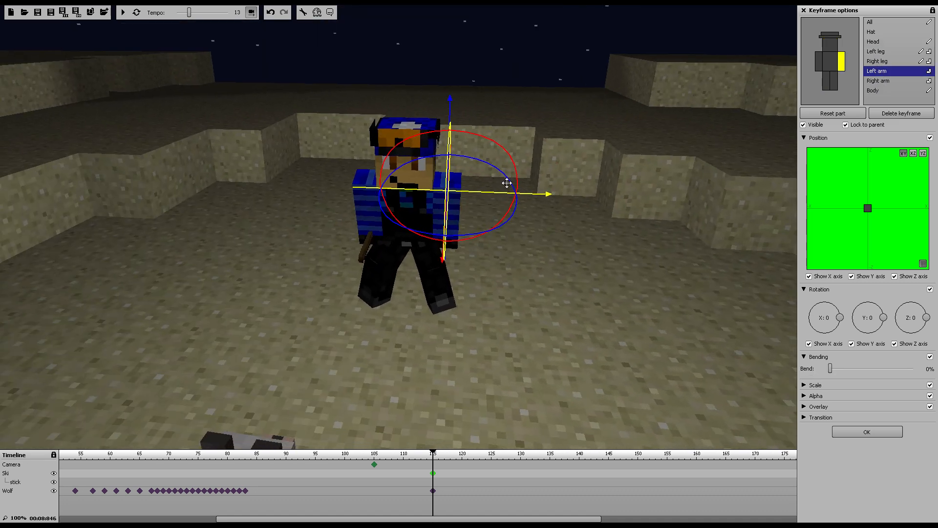
{"action": "mouse_move", "coordinate": [506, 183]}
{"action": "left_mouse_down"}
{"action": "mouse_move", "coordinate": [490, 170]}
{"action": "mouse_move", "coordinate": [503, 187]}
{"action": "left_mouse_up"}
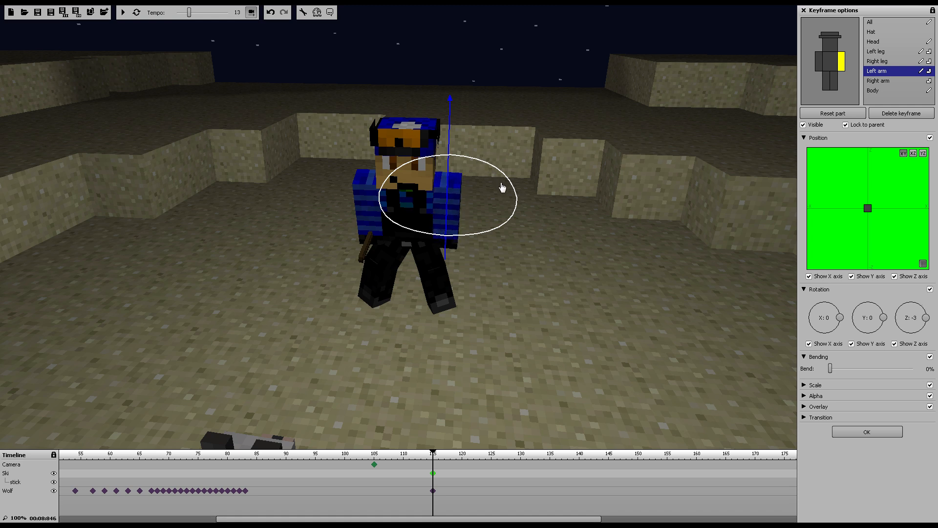
{"action": "left_click_drag", "start_coordinate": [511, 151], "coordinate": [465, 122]}
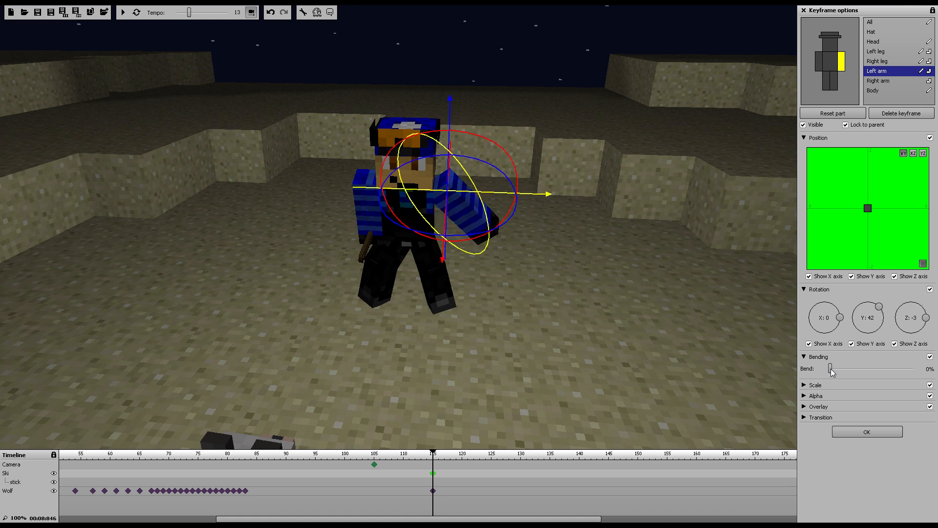
{"action": "left_click_drag", "start_coordinate": [831, 371], "coordinate": [866, 371]}
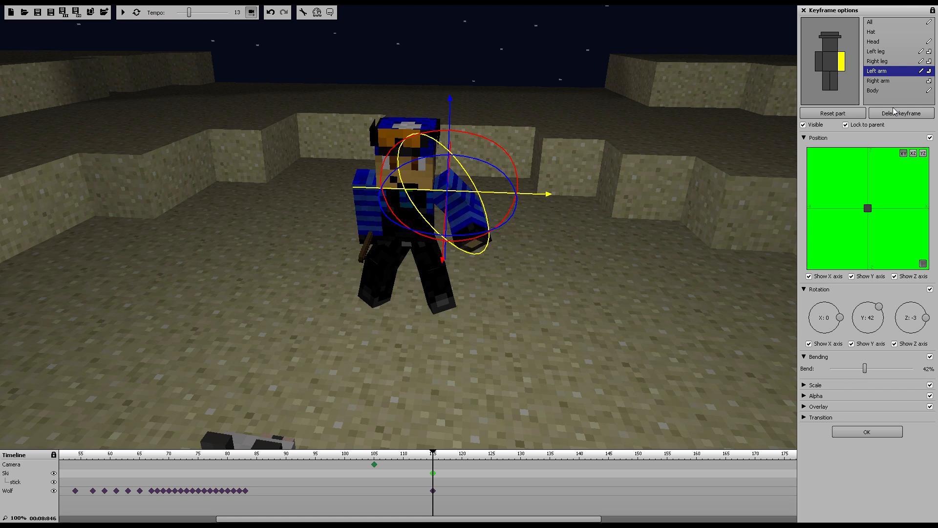
{"action": "left_click", "coordinate": [879, 81]}
{"action": "left_click_drag", "start_coordinate": [394, 138], "coordinate": [461, 163]}
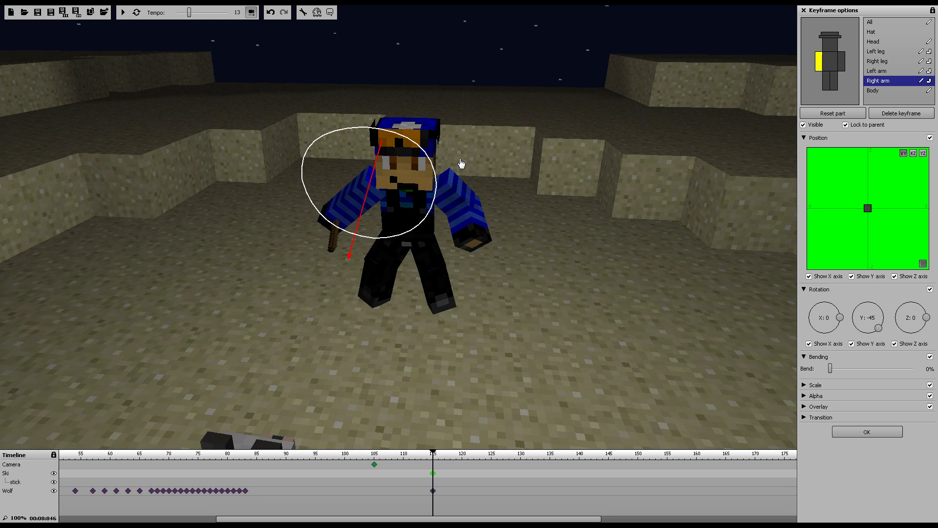
{"action": "mouse_move", "coordinate": [407, 232]}
{"action": "left_mouse_down"}
{"action": "mouse_move", "coordinate": [396, 232]}
{"action": "mouse_move", "coordinate": [407, 230]}
{"action": "left_mouse_up"}
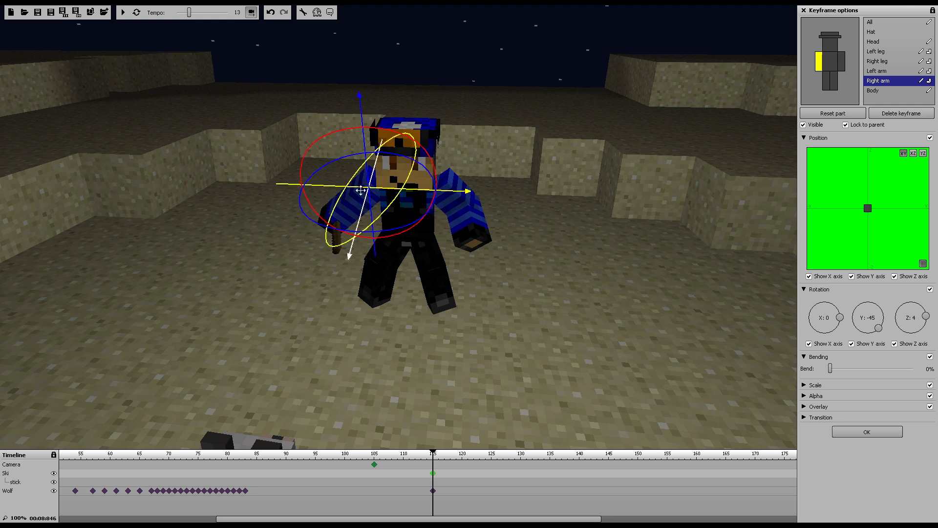
{"action": "mouse_move", "coordinate": [412, 150]}
{"action": "left_mouse_down"}
{"action": "mouse_move", "coordinate": [412, 139]}
{"action": "mouse_move", "coordinate": [417, 154]}
{"action": "left_mouse_up"}
{"action": "left_click", "coordinate": [833, 112]}
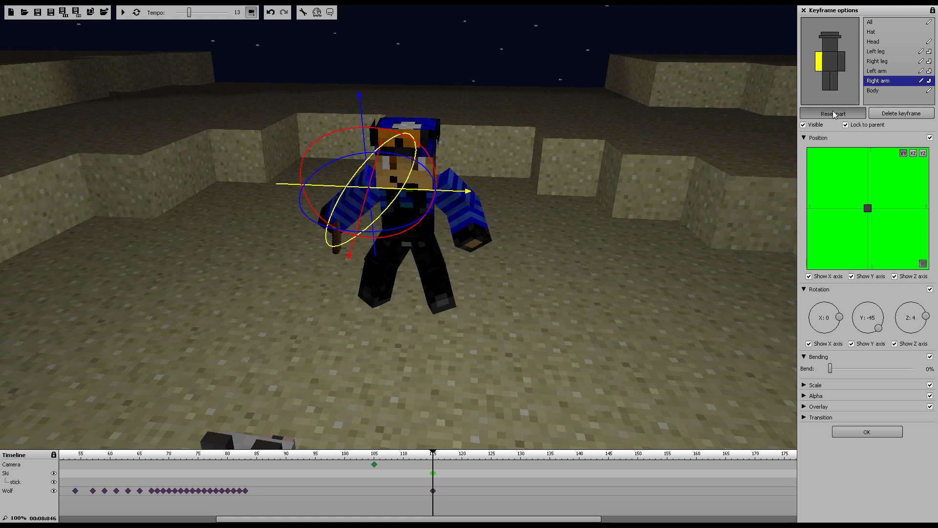
{"action": "mouse_move", "coordinate": [884, 319]}
{"action": "left_mouse_down"}
{"action": "mouse_move", "coordinate": [882, 329]}
{"action": "mouse_move", "coordinate": [884, 319]}
{"action": "left_mouse_up"}
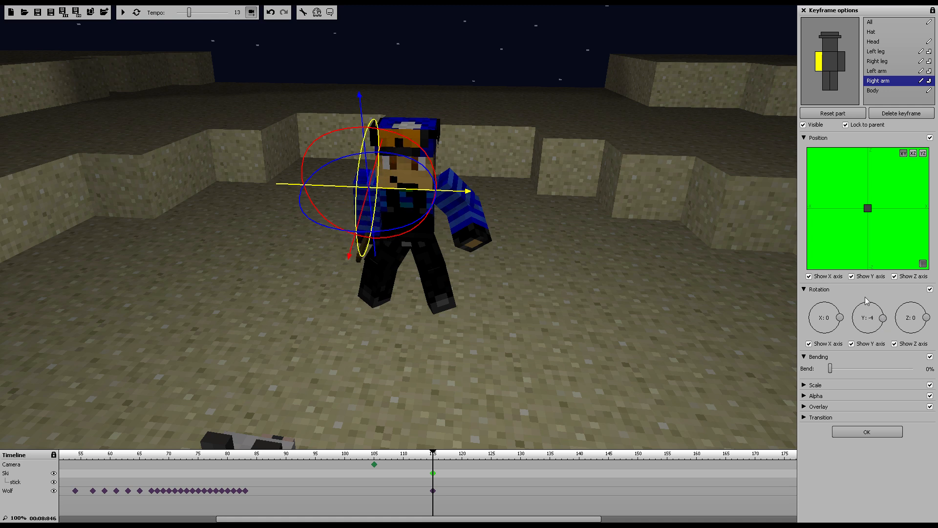
{"action": "left_click", "coordinate": [833, 113]}
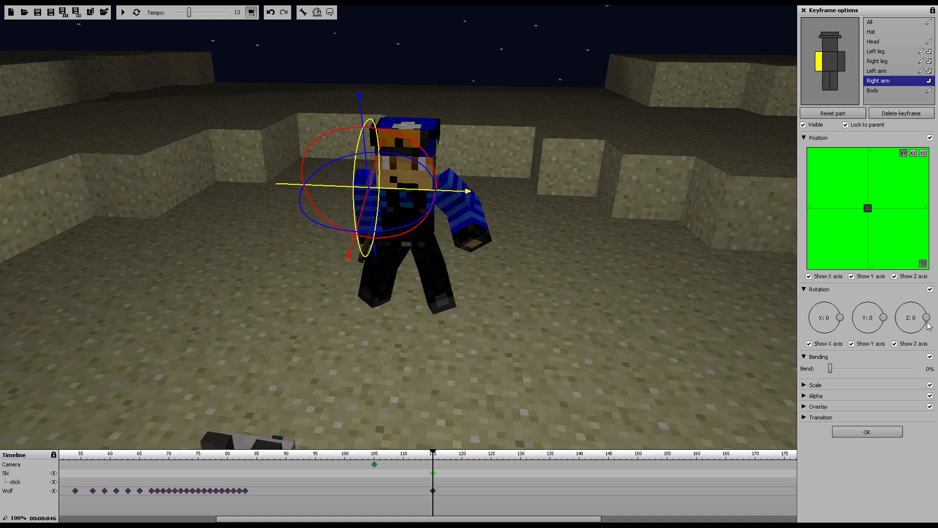
- Raise Ski's right arm with the stick using a Z rotation of -91, an X rotation of -57 and a 35% bend
{"action": "left_click_drag", "start_coordinate": [927, 321], "coordinate": [911, 337]}
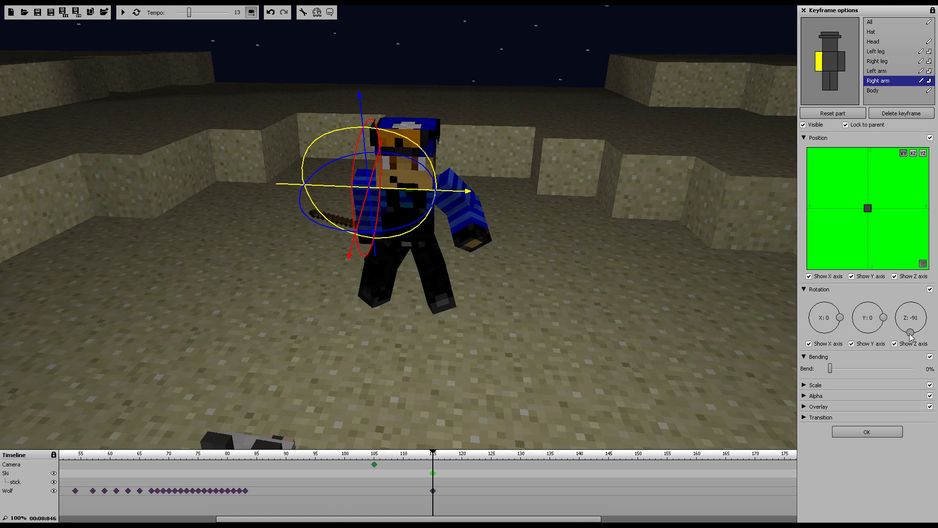
{"action": "left_click_drag", "start_coordinate": [393, 135], "coordinate": [696, 296]}
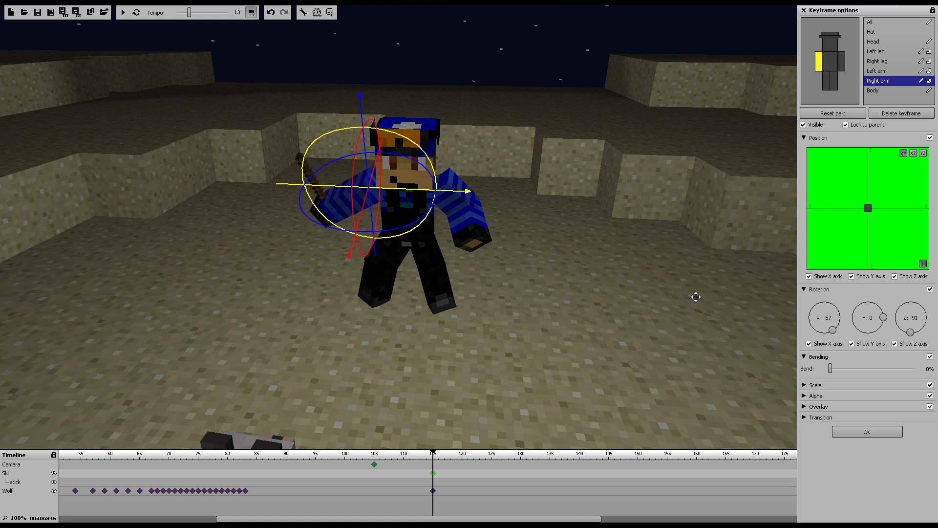
{"action": "left_click_drag", "start_coordinate": [831, 369], "coordinate": [860, 370]}
{"action": "right_click_drag", "start_coordinate": [35, 76], "coordinate": [35, 76]}
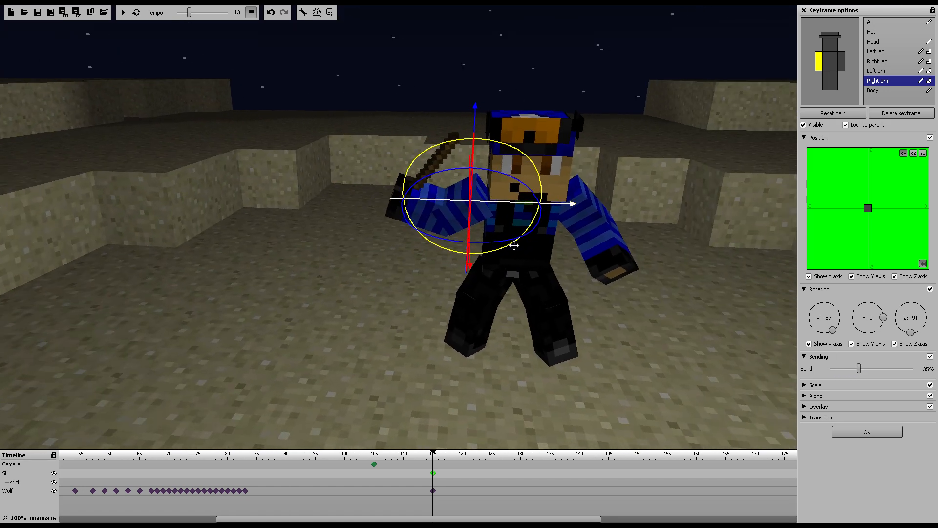
{"action": "right_click_drag", "start_coordinate": [489, 201], "coordinate": [489, 200]}
{"action": "right_click_drag", "start_coordinate": [59, 34], "coordinate": [59, 34]}
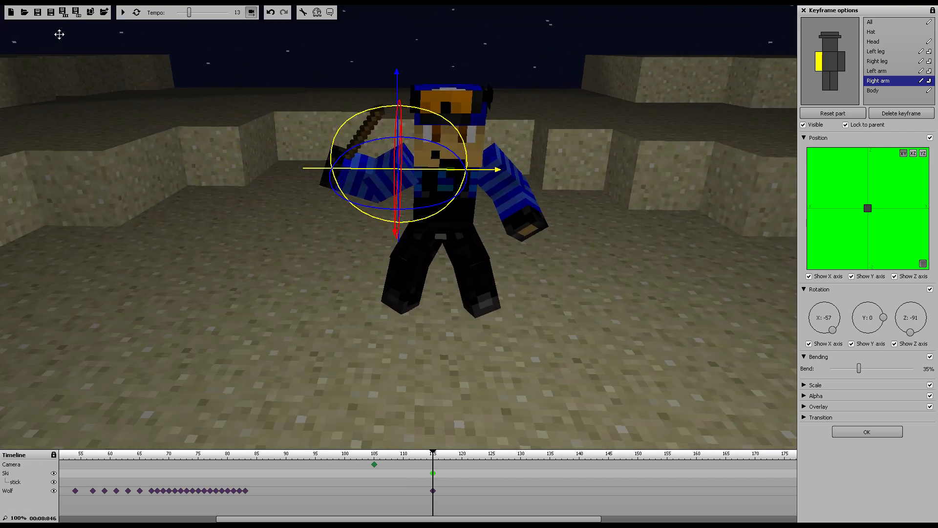
- Add a second Ski keyframe at frame 116, turn off the scene camera view, and open the new keyframe for editing
{"action": "left_click", "coordinate": [442, 476]}
{"action": "double_click", "coordinate": [442, 475]}
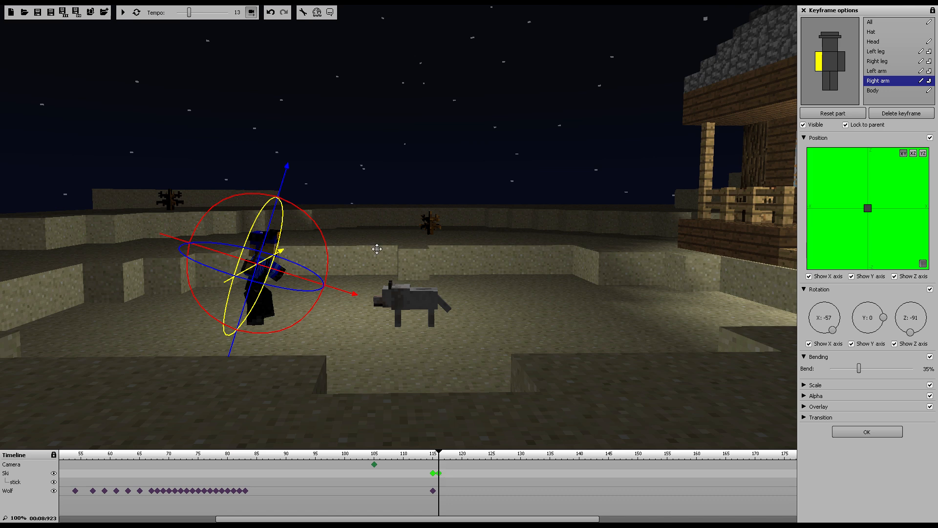
{"action": "left_click", "coordinate": [251, 12]}
{"action": "right_click_drag", "start_coordinate": [521, 183], "coordinate": [38, 42]}
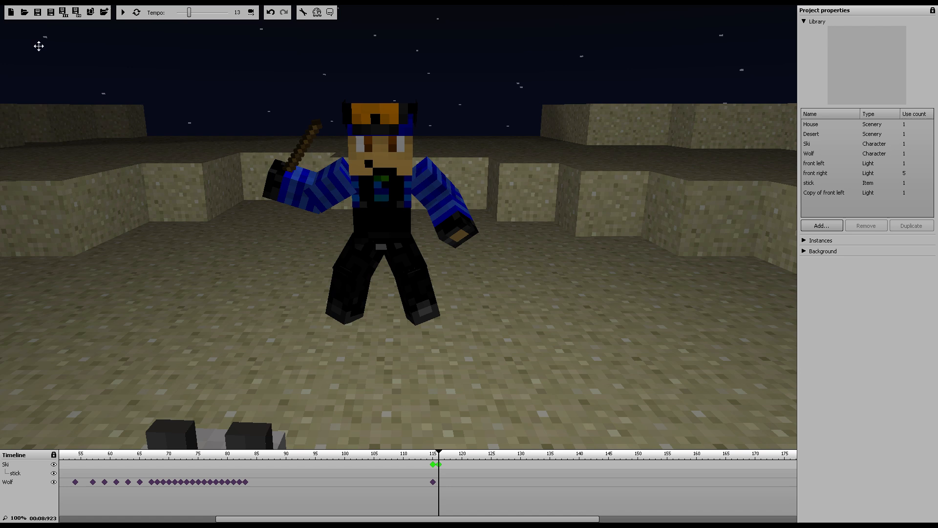
{"action": "left_click", "coordinate": [440, 467]}
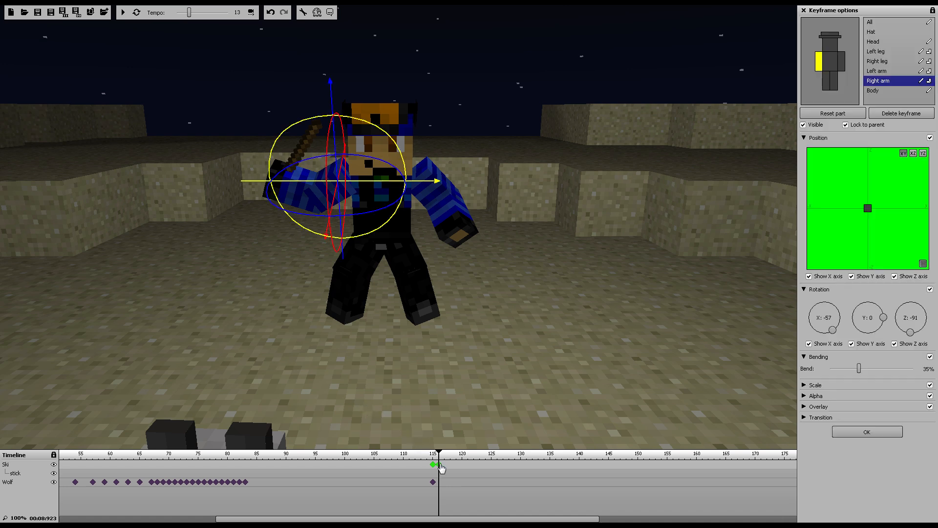
- Keep the new Ski keyframe at frame 116 and shift the whole character slightly up and towards Ski's left
{"action": "left_click_drag", "start_coordinate": [441, 468], "coordinate": [443, 468]}
{"action": "left_click", "coordinate": [871, 23]}
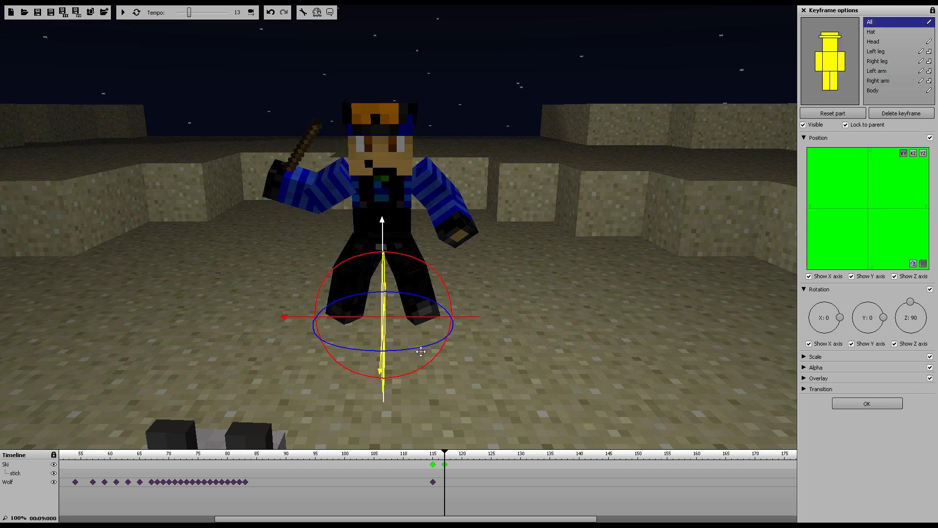
{"action": "left_click_drag", "start_coordinate": [444, 465], "coordinate": [439, 465]}
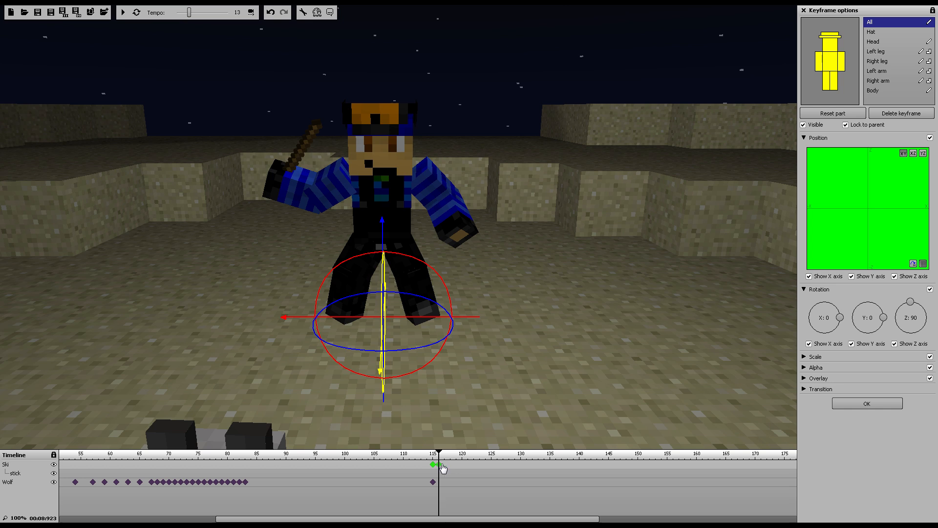
{"action": "left_click_drag", "start_coordinate": [378, 223], "coordinate": [381, 214]}
{"action": "left_click_drag", "start_coordinate": [425, 313], "coordinate": [435, 309]}
- Straighten Ski's legs in the frame 116 keyframe with a bend of 5% for the right leg and 10% for the left
{"action": "left_click", "coordinate": [826, 84]}
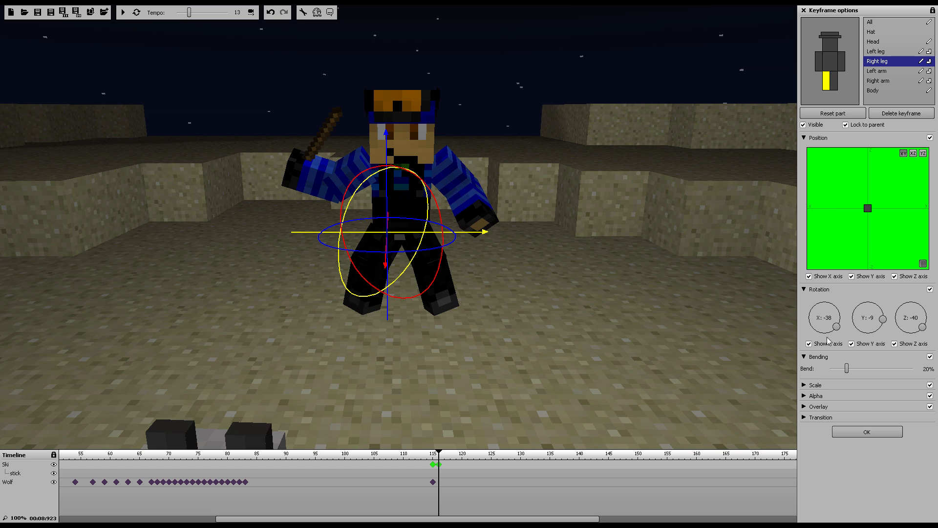
{"action": "left_click_drag", "start_coordinate": [847, 372], "coordinate": [835, 372]}
{"action": "left_click", "coordinate": [834, 80]}
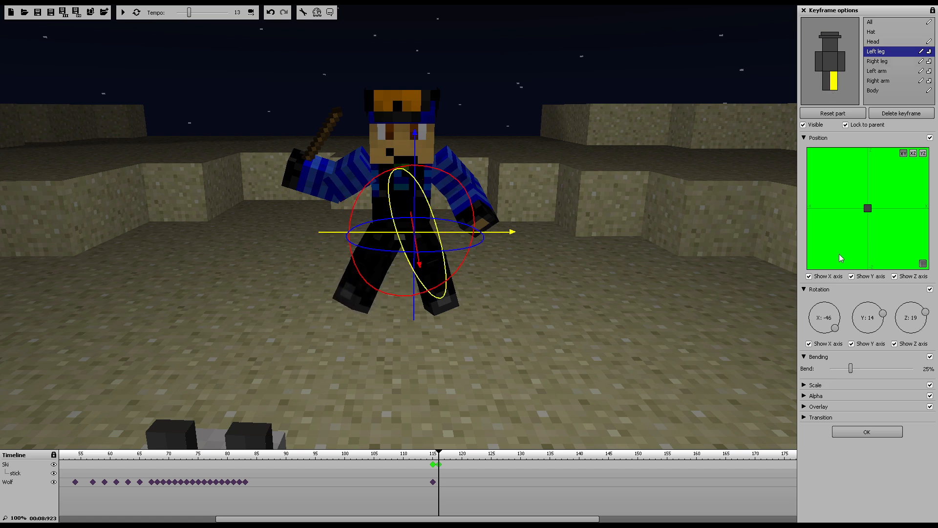
{"action": "left_click_drag", "start_coordinate": [851, 372], "coordinate": [839, 370]}
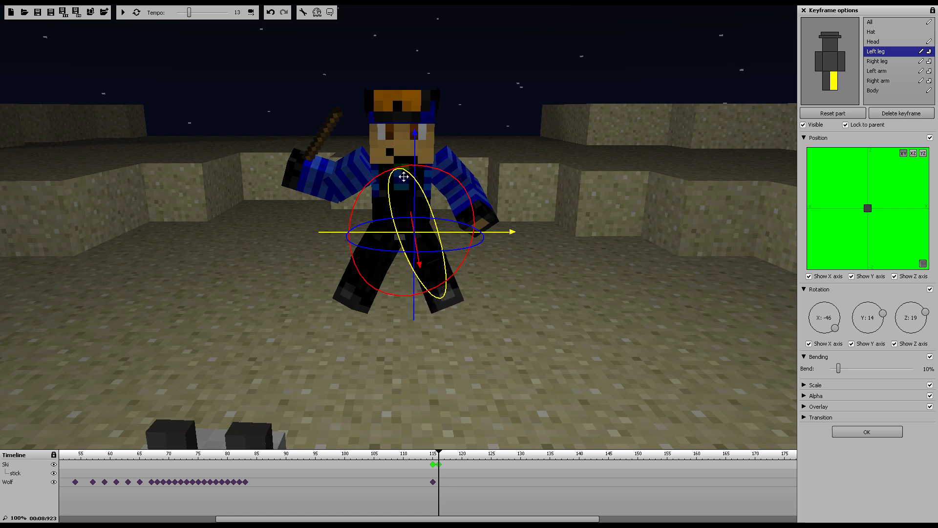
- Set the X rotation of Ski's left leg to -29 and right leg to -8 in the frame 116 keyframe
{"action": "left_click_drag", "start_coordinate": [410, 178], "coordinate": [442, 196]}
{"action": "left_click", "coordinate": [826, 80]}
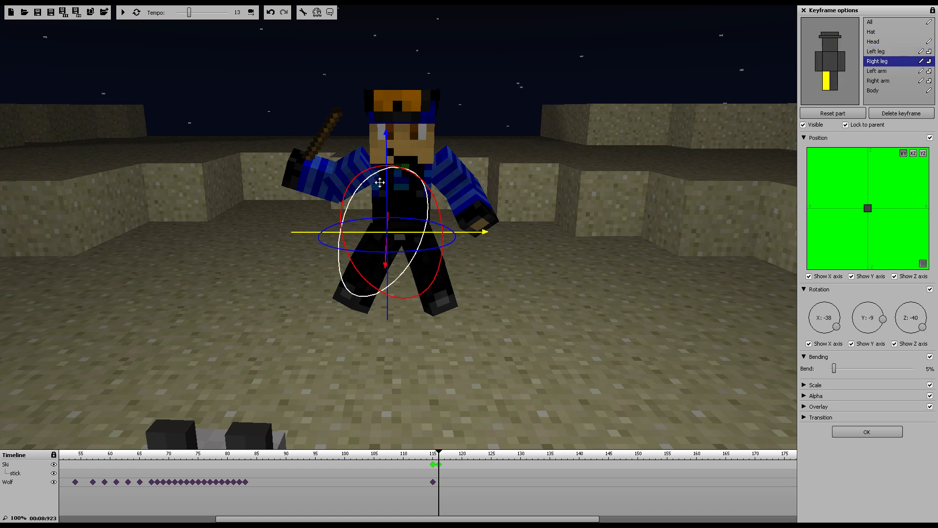
{"action": "left_click_drag", "start_coordinate": [371, 181], "coordinate": [349, 196]}
{"action": "left_click", "coordinate": [833, 80]}
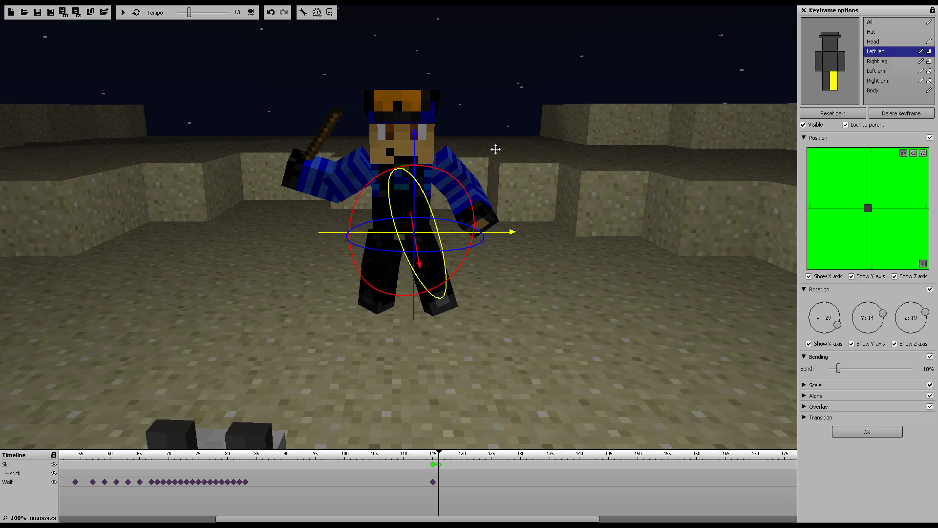
- Tilt Ski's head slightly about its X axis and set the body's X rotation to 13
{"action": "left_click", "coordinate": [466, 116]}
{"action": "right_click_drag", "start_coordinate": [483, 117], "coordinate": [36, 44]}
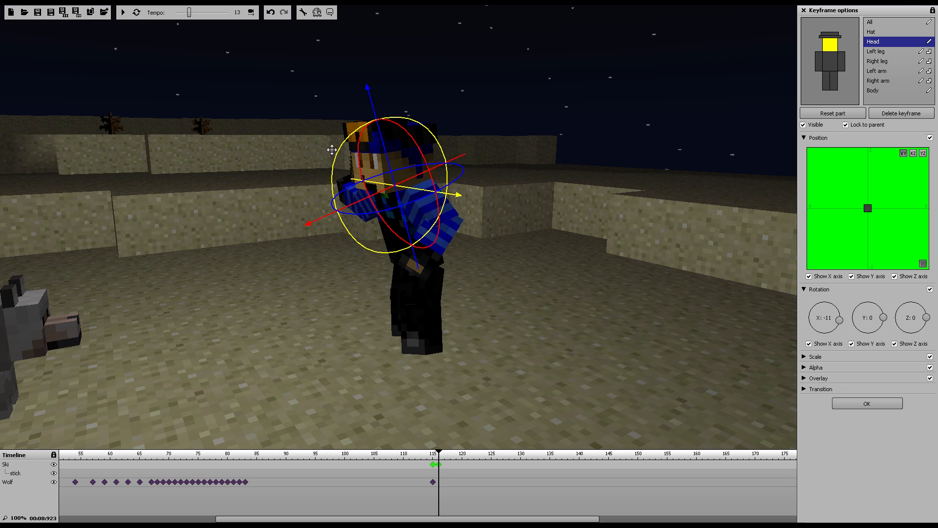
{"action": "left_click_drag", "start_coordinate": [340, 153], "coordinate": [343, 169]}
{"action": "left_click", "coordinate": [382, 237]}
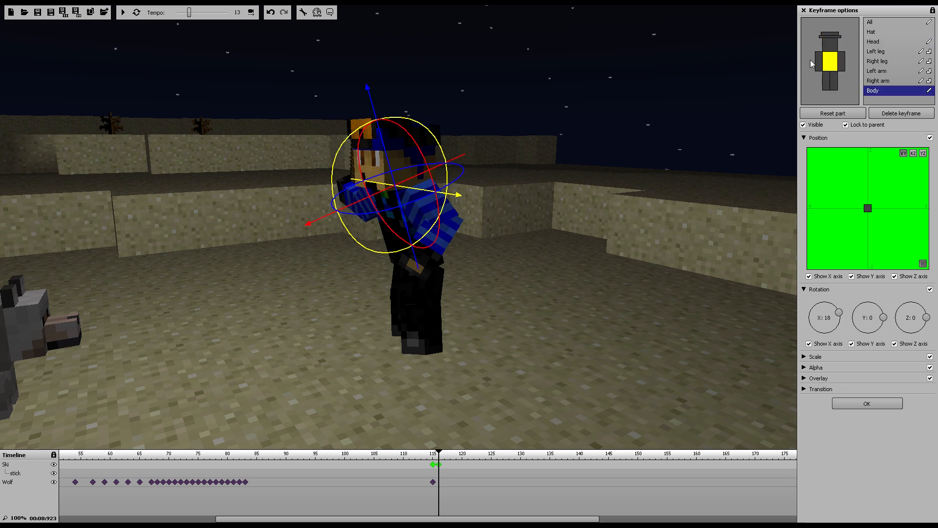
{"action": "left_click_drag", "start_coordinate": [383, 237], "coordinate": [372, 218]}
{"action": "right_click_drag", "start_coordinate": [342, 54], "coordinate": [53, 30]}
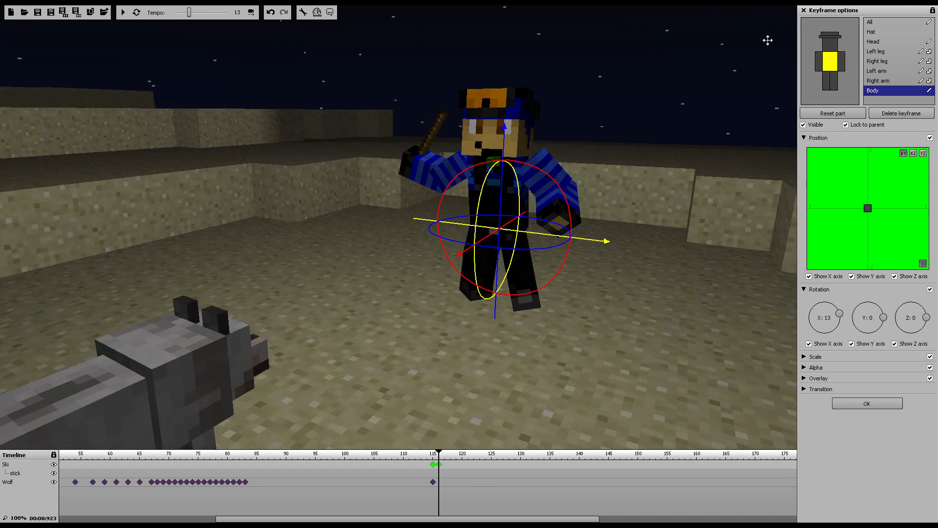
- Rotate Ski's left arm further out from the body in the frame 116 keyframe
{"action": "left_click", "coordinate": [879, 81]}
{"action": "left_click", "coordinate": [879, 71]}
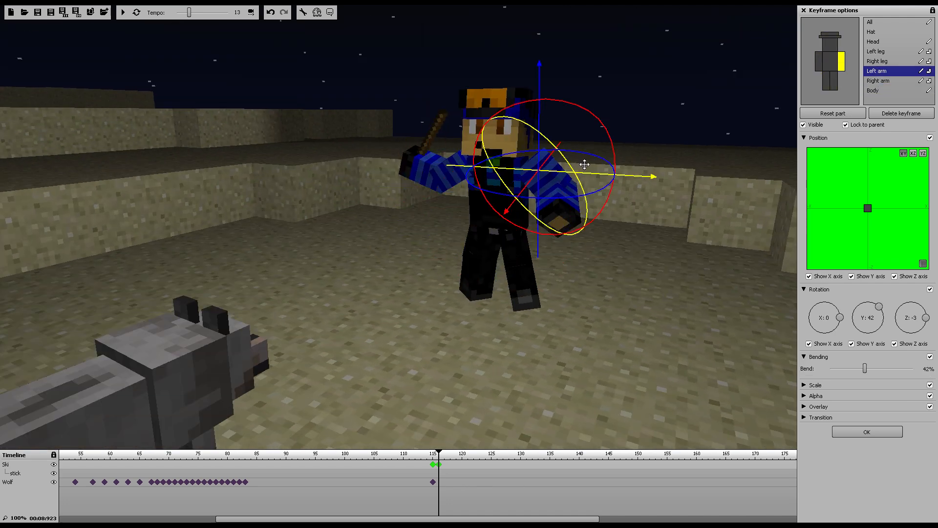
{"action": "left_click_drag", "start_coordinate": [584, 165], "coordinate": [603, 112]}
{"action": "left_click", "coordinate": [880, 61]}
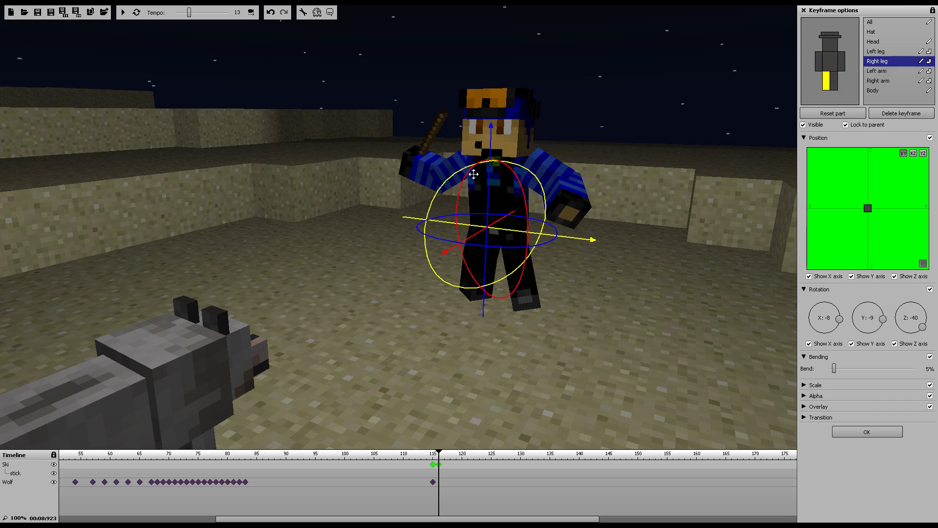
- Set Ski's right arm holding the stick to an X rotation of -66 and a bend of 24%
{"action": "right_click_drag", "start_coordinate": [59, 34], "coordinate": [60, 35]}
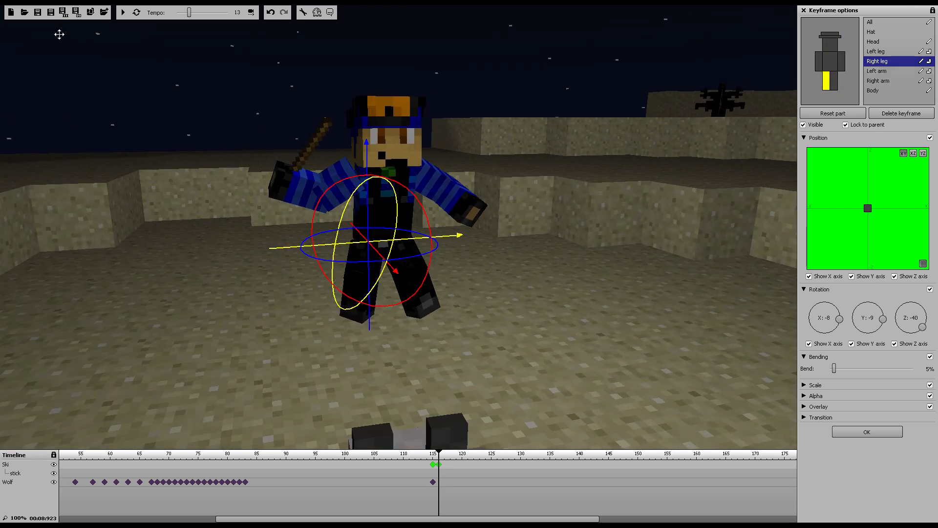
{"action": "left_click", "coordinate": [880, 71]}
{"action": "left_click", "coordinate": [899, 81]}
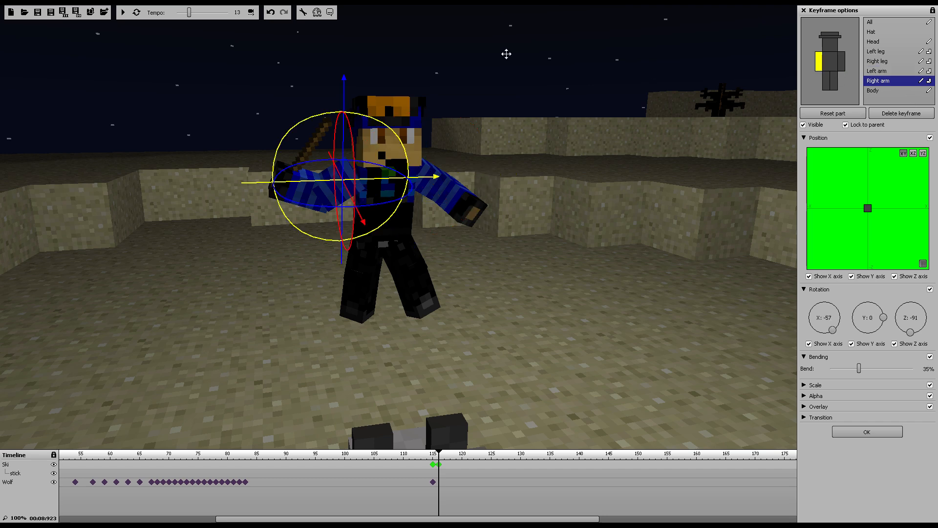
{"action": "right_click_drag", "start_coordinate": [531, 77], "coordinate": [48, 10]}
{"action": "mouse_move", "coordinate": [427, 153]}
{"action": "left_mouse_down"}
{"action": "mouse_move", "coordinate": [423, 129]}
{"action": "mouse_move", "coordinate": [420, 162]}
{"action": "left_mouse_up"}
{"action": "left_click_drag", "start_coordinate": [861, 369], "coordinate": [851, 369]}
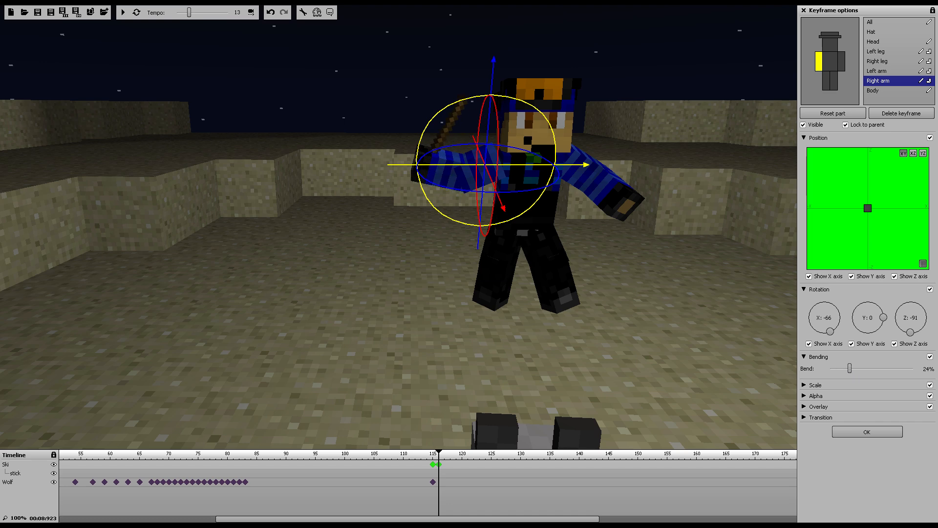
{"action": "key", "text": "d"}
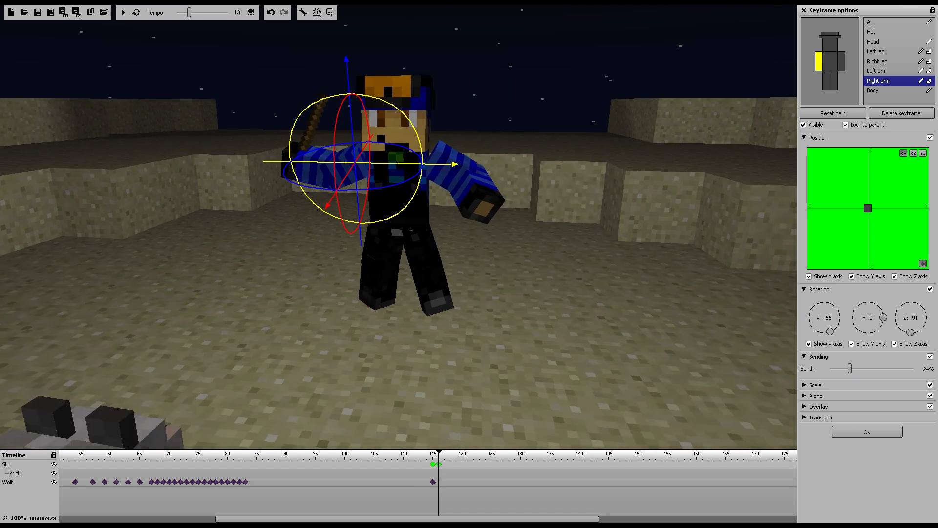
- Add a third Ski keyframe at frame 117 with the pose from frame 115 and shift the whole character further towards Ski's left
{"action": "left_click", "coordinate": [445, 467]}
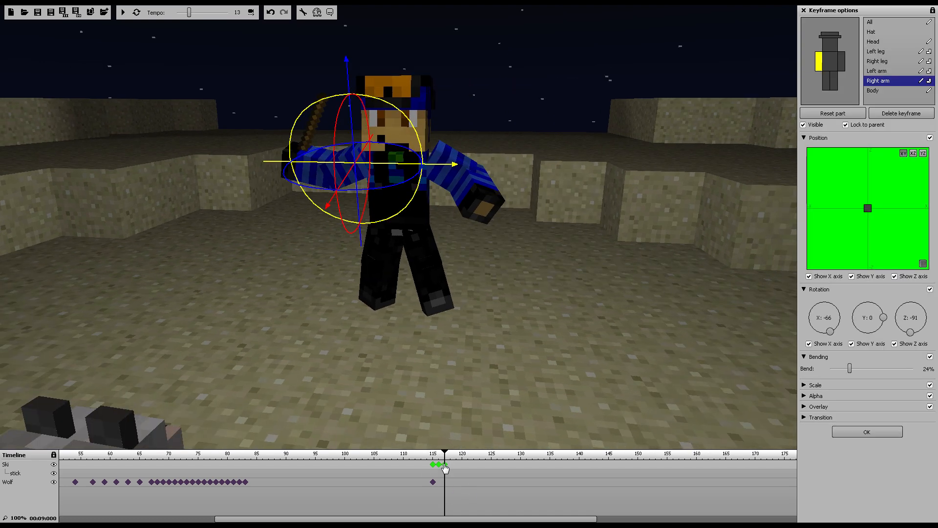
{"action": "left_click", "coordinate": [878, 23]}
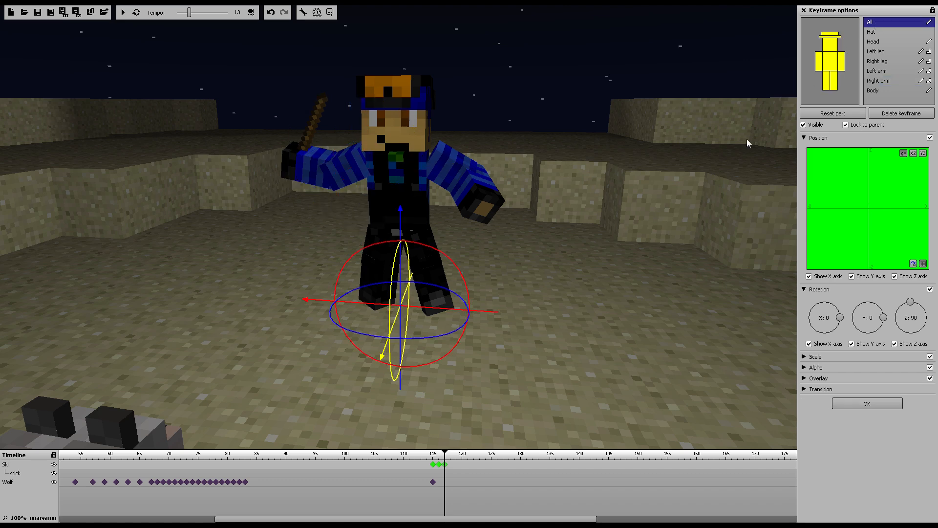
{"action": "left_click", "coordinate": [446, 467]}
{"action": "left_click", "coordinate": [434, 466]}
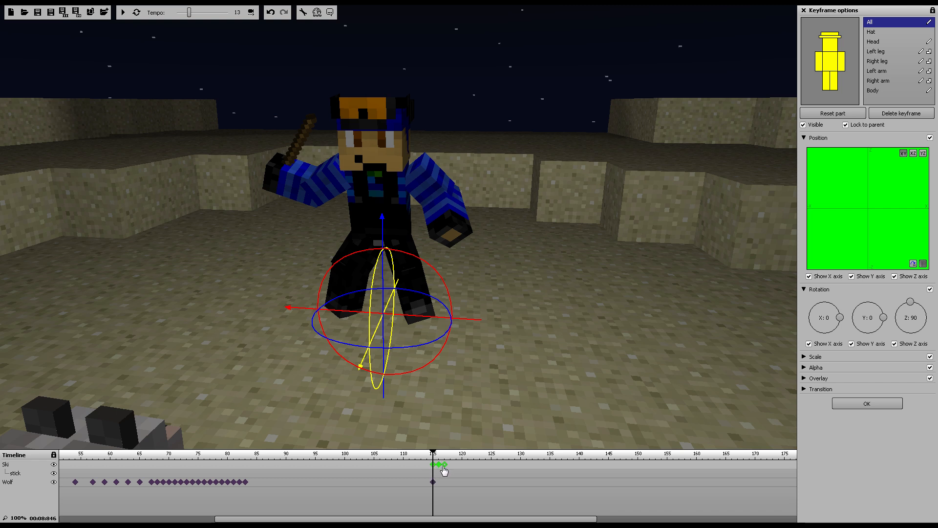
{"action": "left_click_drag", "start_coordinate": [415, 323], "coordinate": [447, 321]}
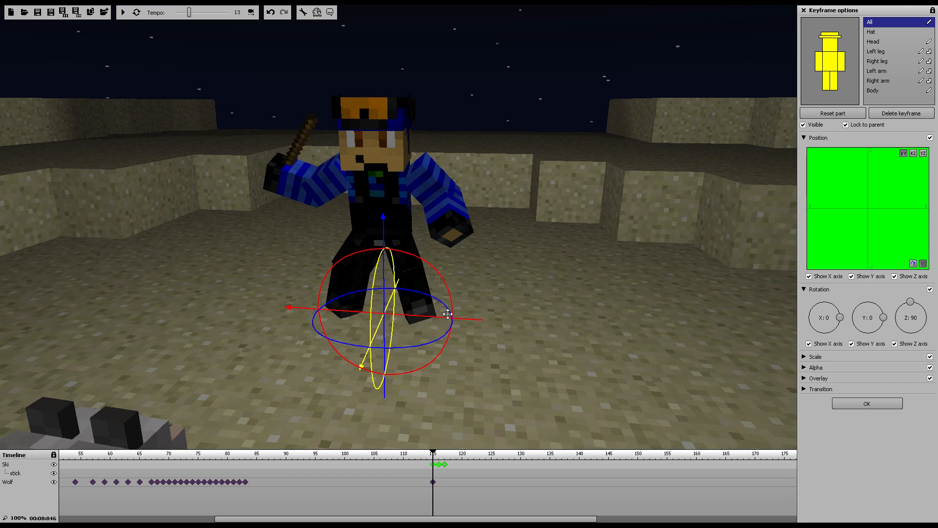
{"action": "scroll", "coordinate": [449, 315], "scroll_direction": "up", "scroll_amount": 2}
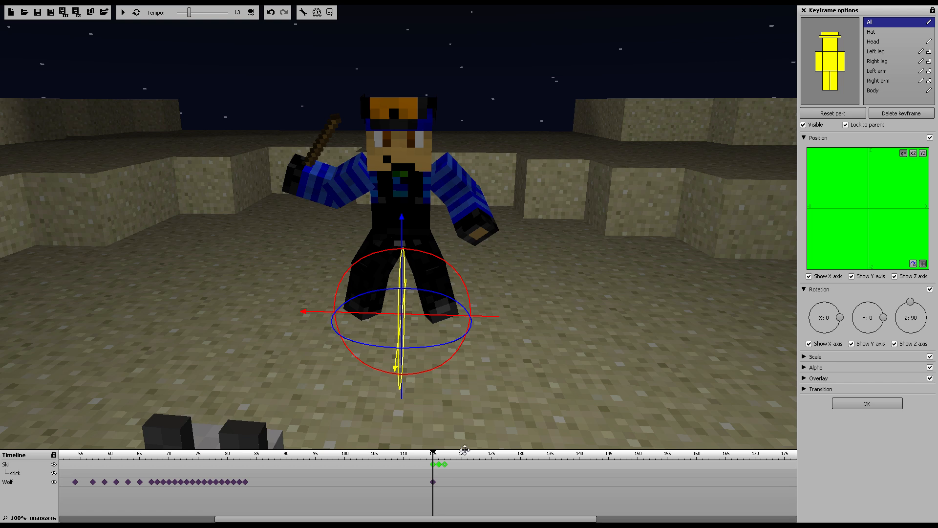
{"action": "left_click", "coordinate": [445, 466]}
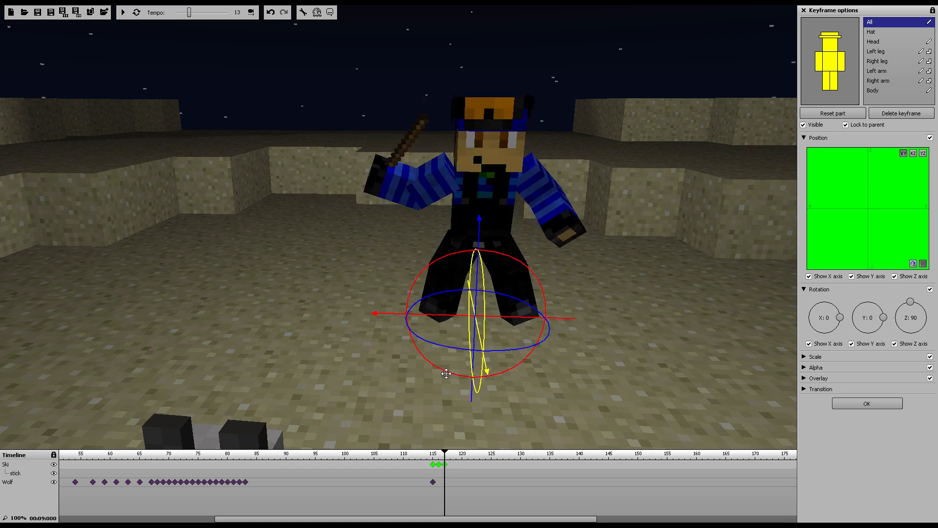
{"action": "left_click_drag", "start_coordinate": [447, 314], "coordinate": [436, 315]}
- Play back the three Ski keyframes starting just before frame 115
{"action": "left_click_drag", "start_coordinate": [445, 454], "coordinate": [426, 453]}
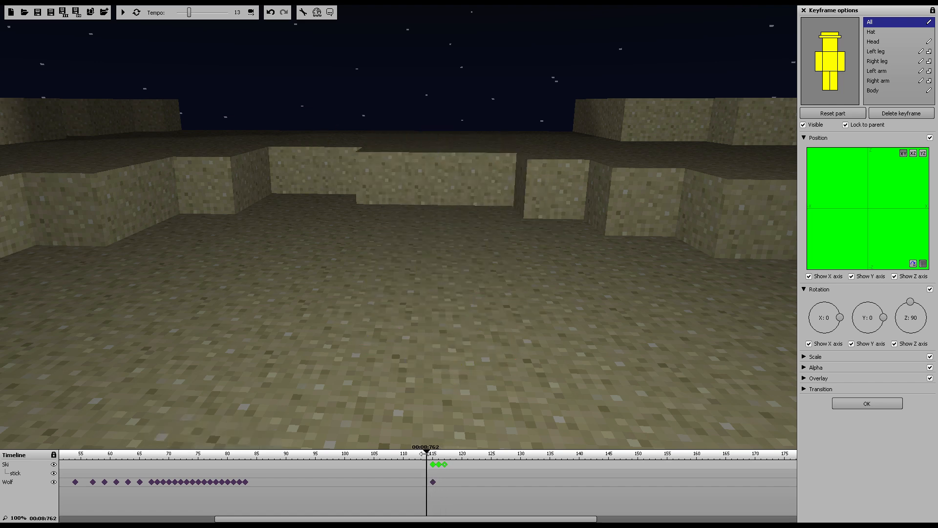
{"action": "left_click", "coordinate": [124, 12]}
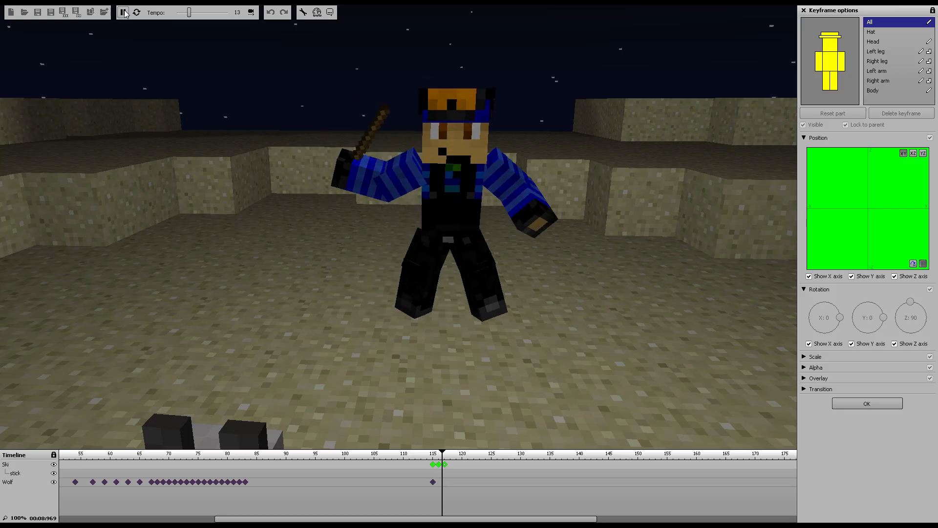
{"action": "left_click", "coordinate": [124, 12]}
- Copy Ski's frame 116 keyframe to frame 118 and the frame 115 keyframe to frame 119, then preview the side-to-side motion
{"action": "left_click_drag", "start_coordinate": [445, 470], "coordinate": [439, 471]}
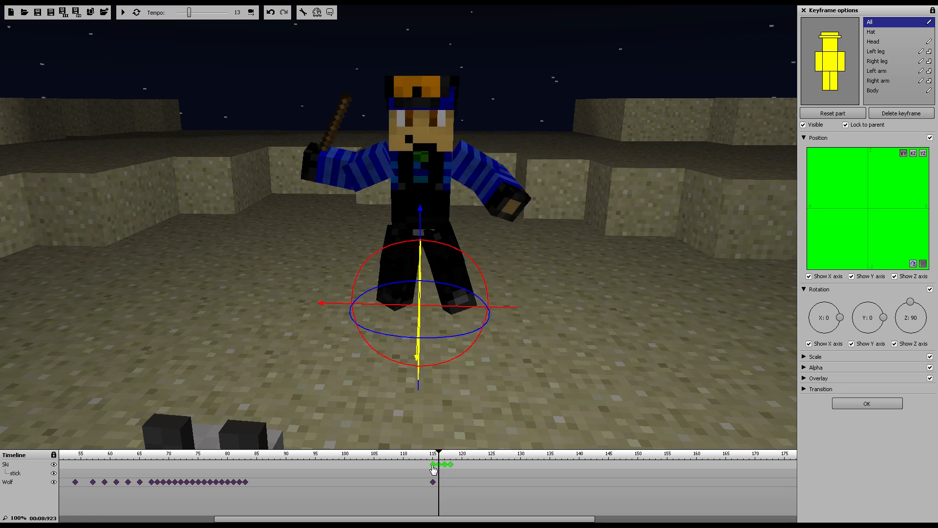
{"action": "left_click", "coordinate": [433, 470]}
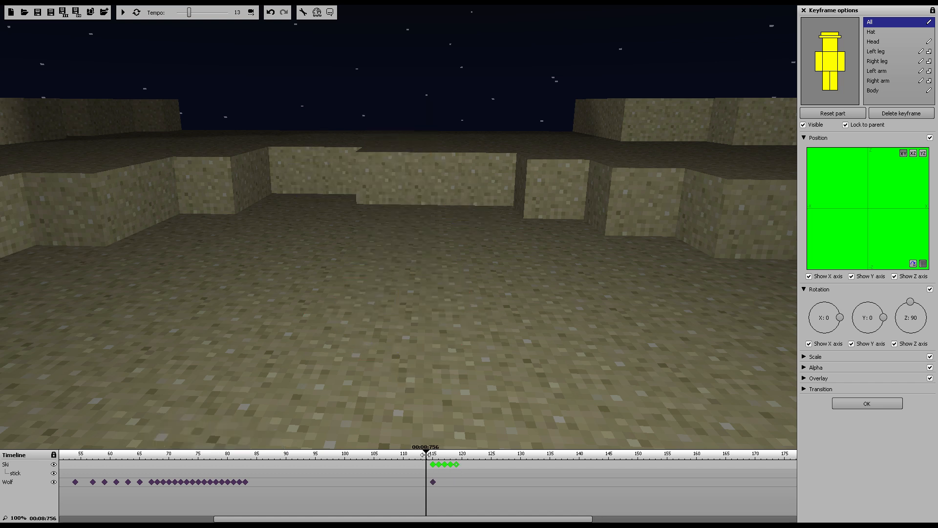
{"action": "left_click", "coordinate": [122, 13]}
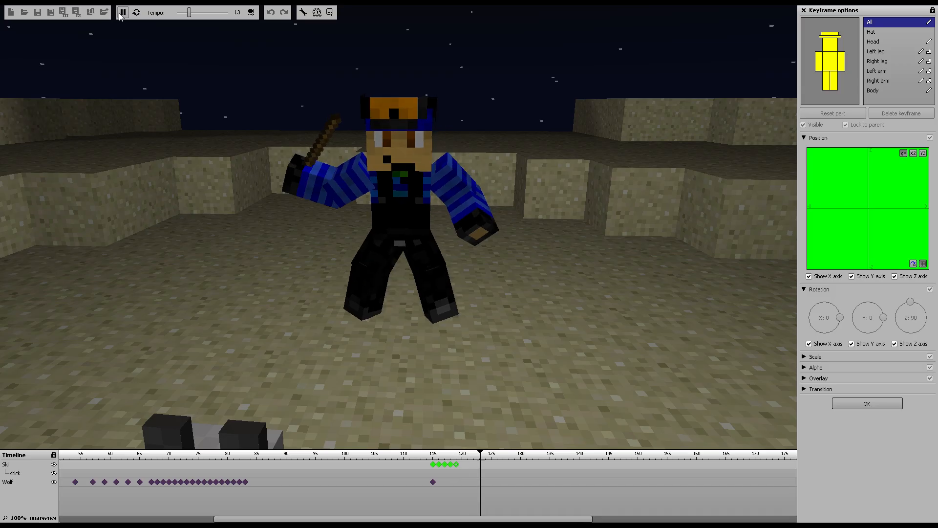
{"action": "left_click", "coordinate": [122, 16]}
- Duplicate Ski's five keyframes to frames 120 through 124 and play back the repeated motion
{"action": "mouse_move", "coordinate": [478, 473]}
{"action": "left_mouse_down"}
{"action": "mouse_move", "coordinate": [460, 460]}
{"action": "mouse_move", "coordinate": [428, 461]}
{"action": "mouse_move", "coordinate": [461, 468]}
{"action": "left_mouse_up"}
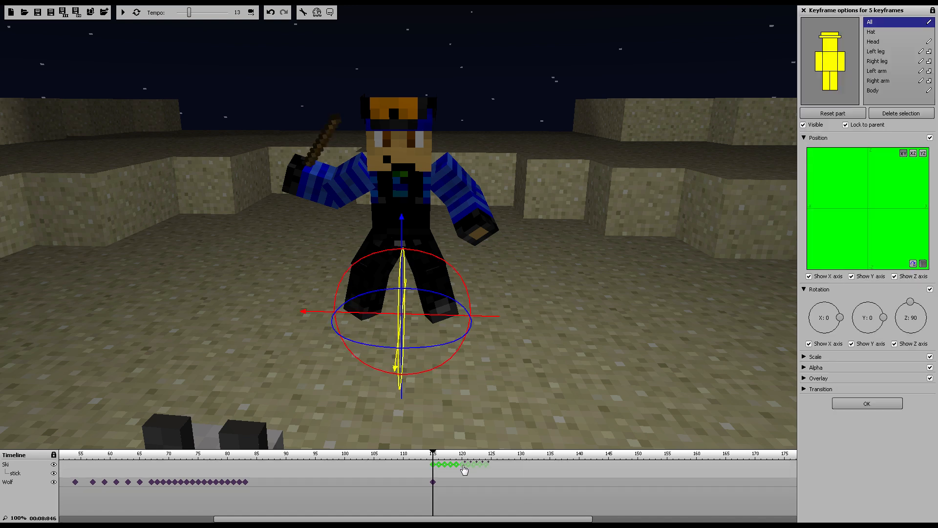
{"action": "left_click_drag", "start_coordinate": [463, 469], "coordinate": [425, 456]}
{"action": "left_click", "coordinate": [123, 12]}
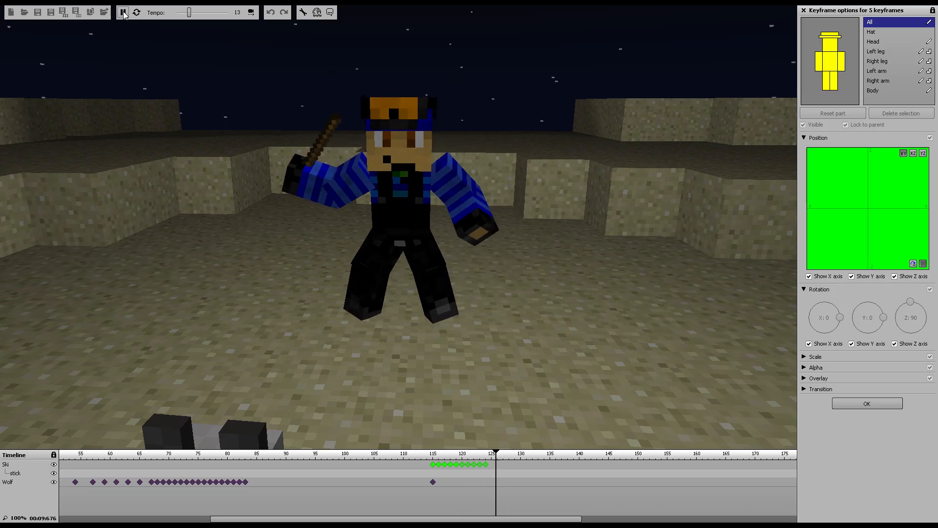
{"action": "left_click", "coordinate": [123, 12]}
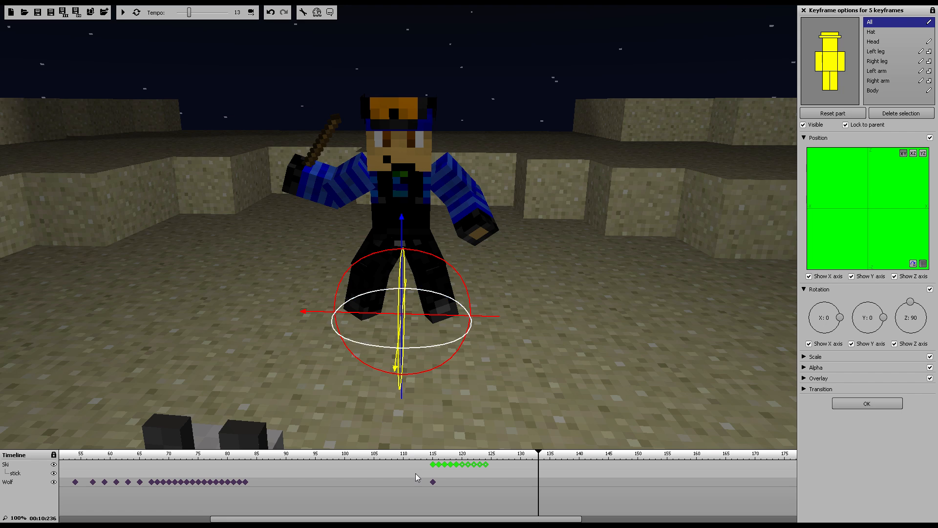
{"action": "left_click", "coordinate": [440, 465]}
{"action": "left_click", "coordinate": [508, 482]}
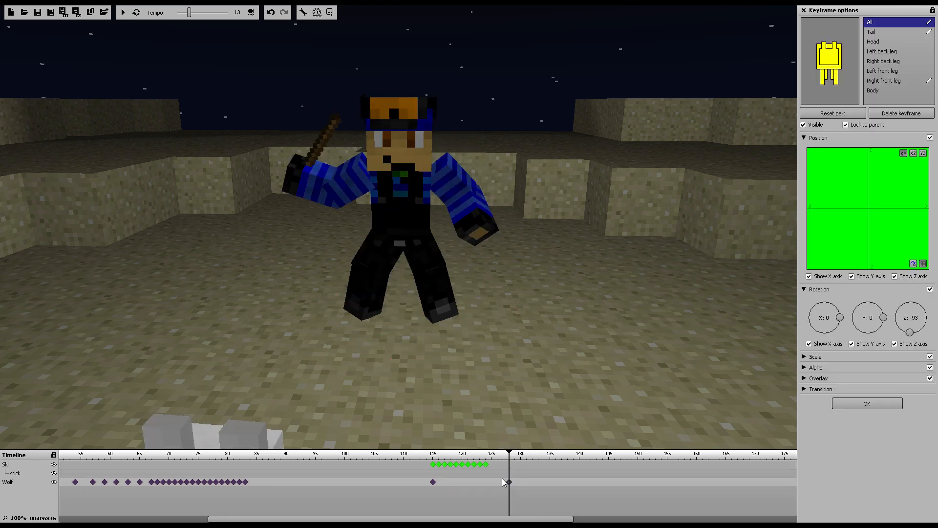
{"action": "key", "text": "Delete"}
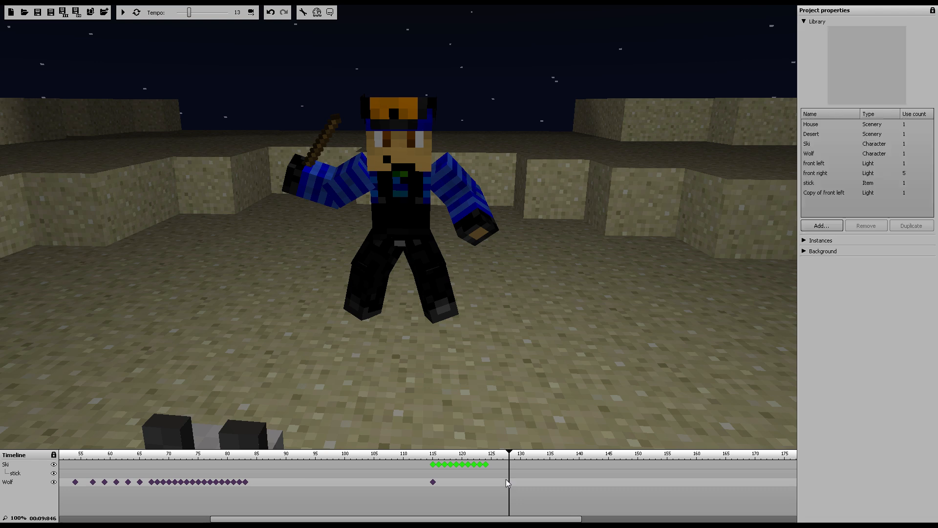
- Move Ski's keyframes after frame 115 along the timeline so the second sits at frame 117 and the third at frame 119
{"action": "left_click_drag", "start_coordinate": [499, 464], "coordinate": [453, 471]}
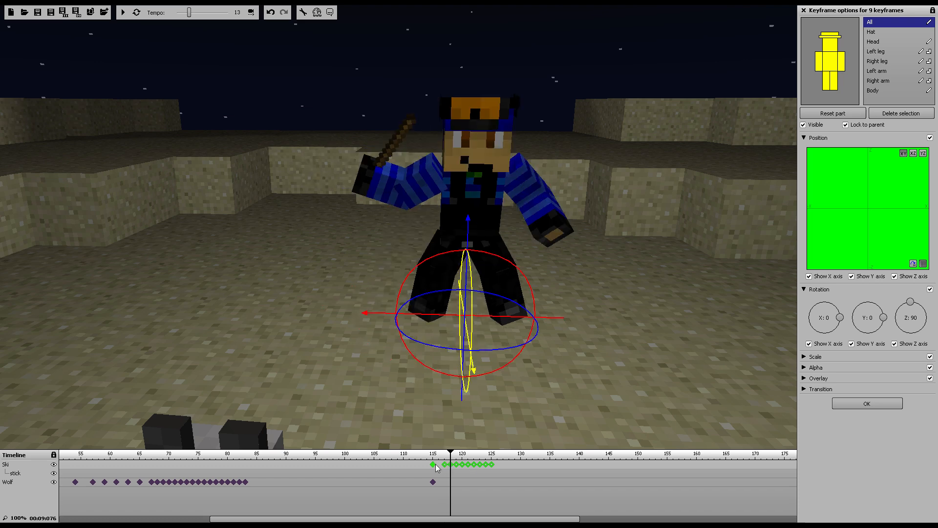
{"action": "left_click", "coordinate": [434, 467]}
{"action": "left_click", "coordinate": [504, 469]}
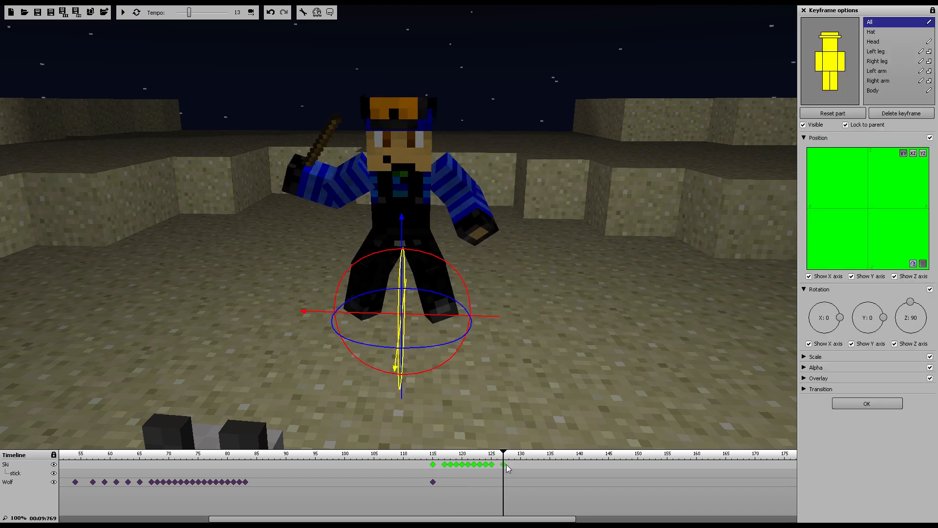
{"action": "left_click_drag", "start_coordinate": [504, 469], "coordinate": [455, 467]}
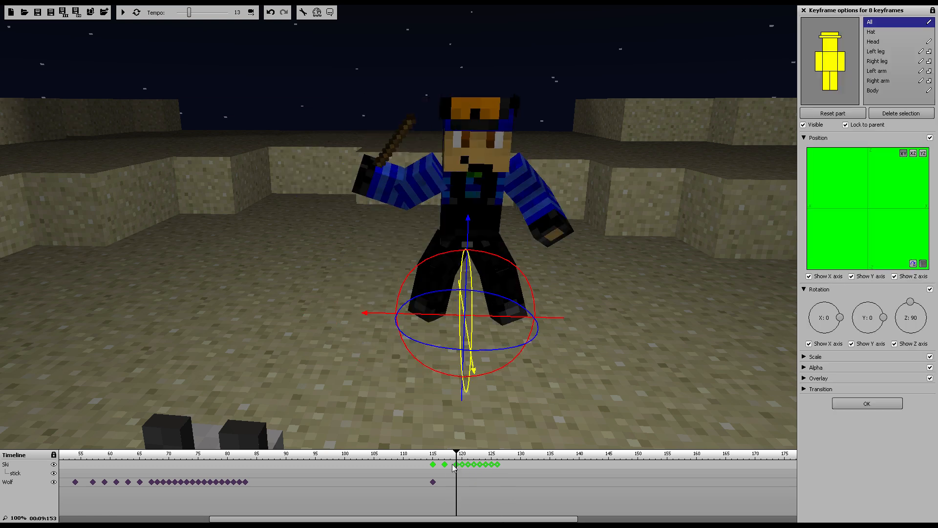
{"action": "left_click", "coordinate": [445, 465]}
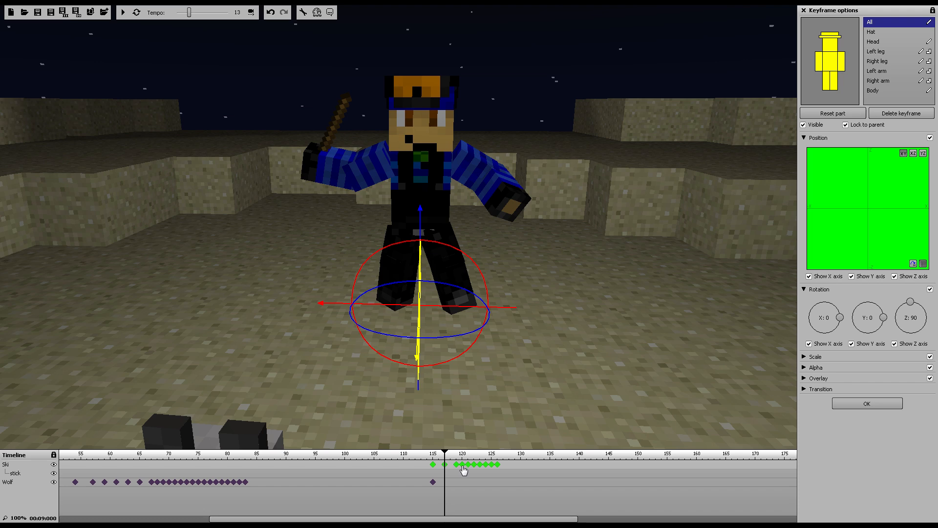
- Space the remaining Ski keyframes two frames apart from frame 121 up to frame 133
{"action": "left_click_drag", "start_coordinate": [513, 466], "coordinate": [461, 466]}
{"action": "left_click_drag", "start_coordinate": [462, 466], "coordinate": [474, 466]}
{"action": "left_click", "coordinate": [457, 466]}
{"action": "left_click_drag", "start_coordinate": [475, 466], "coordinate": [485, 467]}
{"action": "left_click", "coordinate": [512, 465]}
{"action": "left_click", "coordinate": [469, 466]}
{"action": "left_click", "coordinate": [480, 466]}
{"action": "left_click_drag", "start_coordinate": [486, 466], "coordinate": [504, 465]}
{"action": "left_click", "coordinate": [493, 465]}
{"action": "left_click_drag", "start_coordinate": [504, 466], "coordinate": [508, 466]}
{"action": "left_click", "coordinate": [492, 465]}
{"action": "left_click_drag", "start_coordinate": [508, 466], "coordinate": [508, 467]}
{"action": "left_click", "coordinate": [492, 465]}
{"action": "left_click_drag", "start_coordinate": [509, 466], "coordinate": [519, 466]}
{"action": "left_click", "coordinate": [504, 466]}
{"action": "left_click_drag", "start_coordinate": [521, 466], "coordinate": [421, 454]}
{"action": "left_click", "coordinate": [516, 465]}
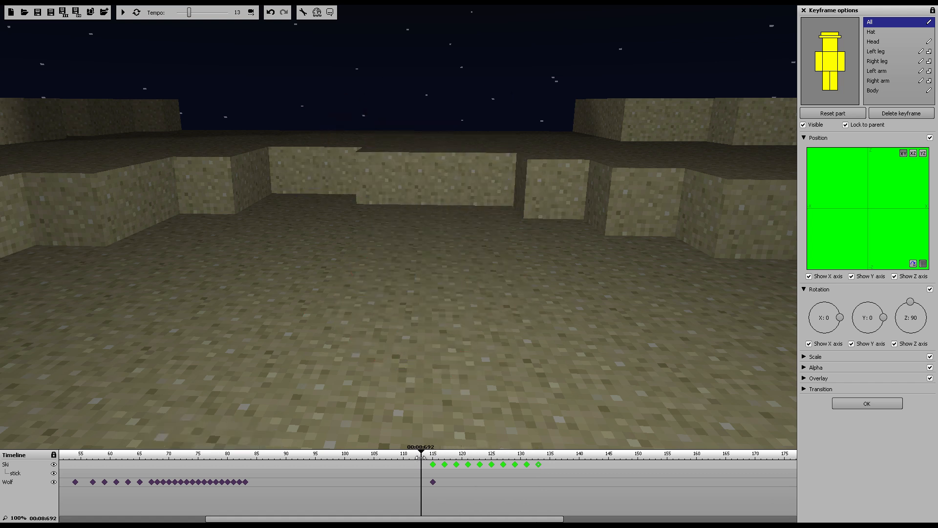
- Play back the respaced Ski motion, and replay it from about frame 111 with the timeline scrolled to show all keyframes
{"action": "left_click", "coordinate": [122, 13]}
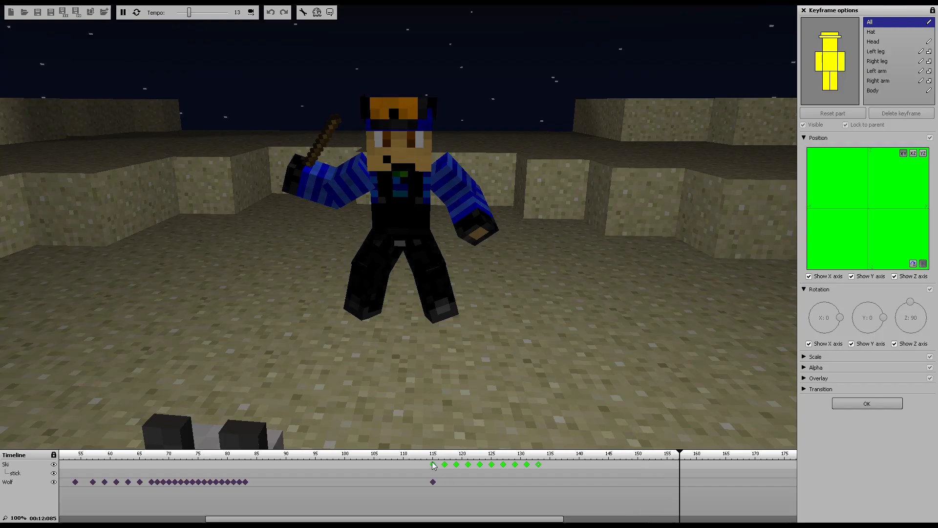
{"action": "left_click", "coordinate": [123, 13]}
{"action": "left_click_drag", "start_coordinate": [490, 518], "coordinate": [237, 513]}
{"action": "left_click", "coordinate": [342, 454]}
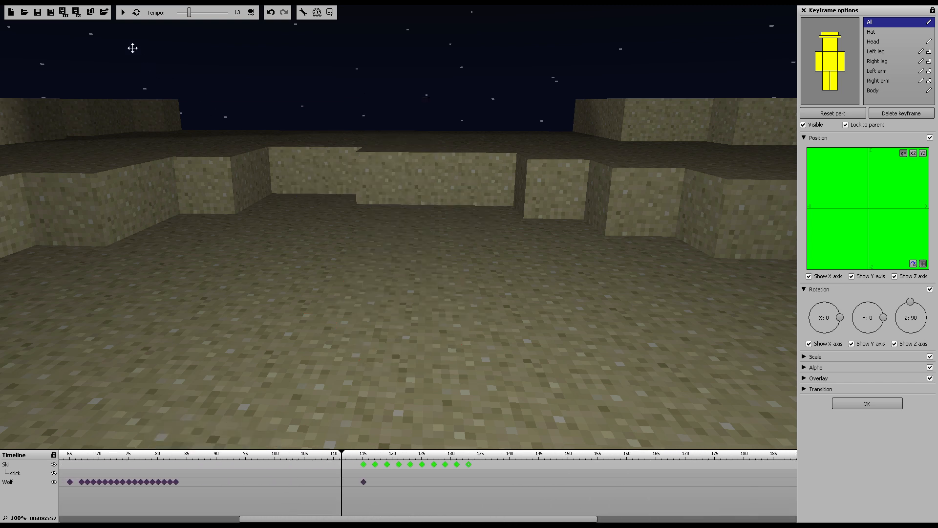
{"action": "left_click", "coordinate": [122, 12]}
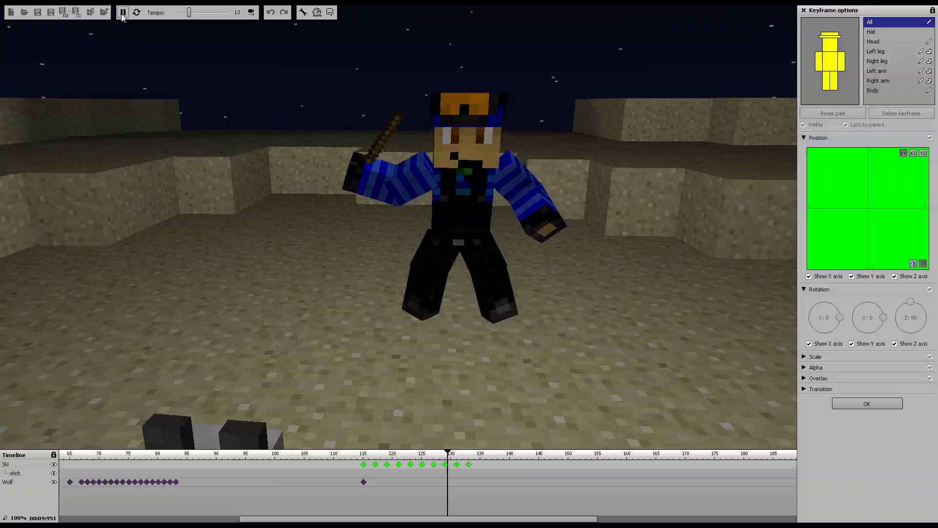
- Stop the playback and step through Ski's keyframes from frame 115 to frame 127 to compare their poses
{"action": "left_click", "coordinate": [122, 14]}
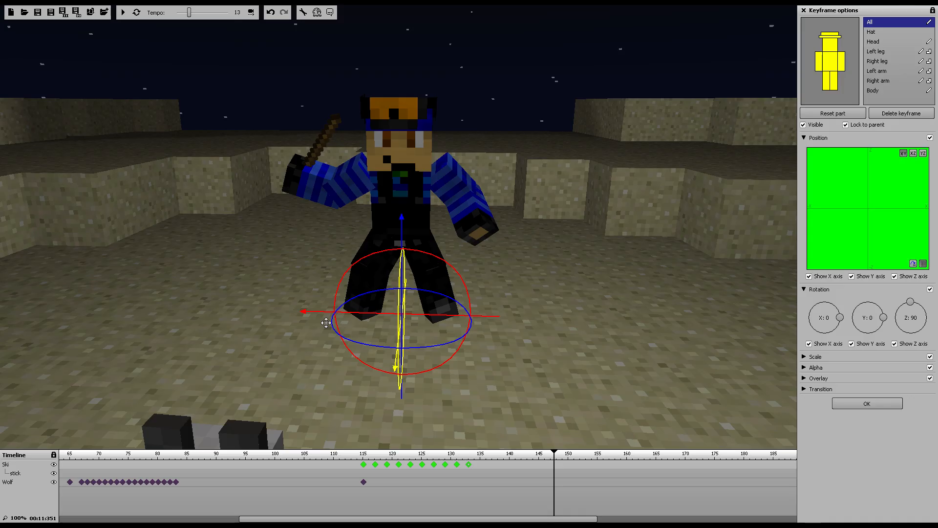
{"action": "left_click", "coordinate": [364, 463]}
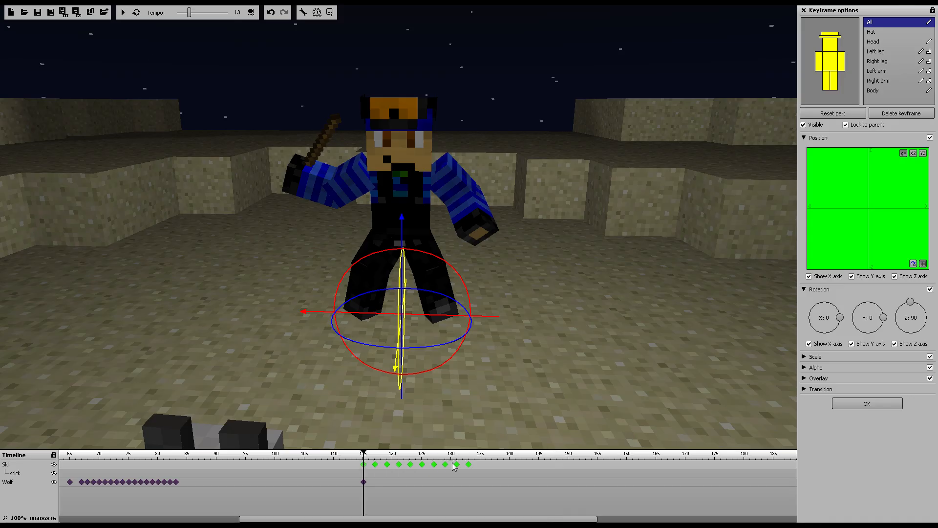
{"action": "left_click", "coordinate": [375, 464]}
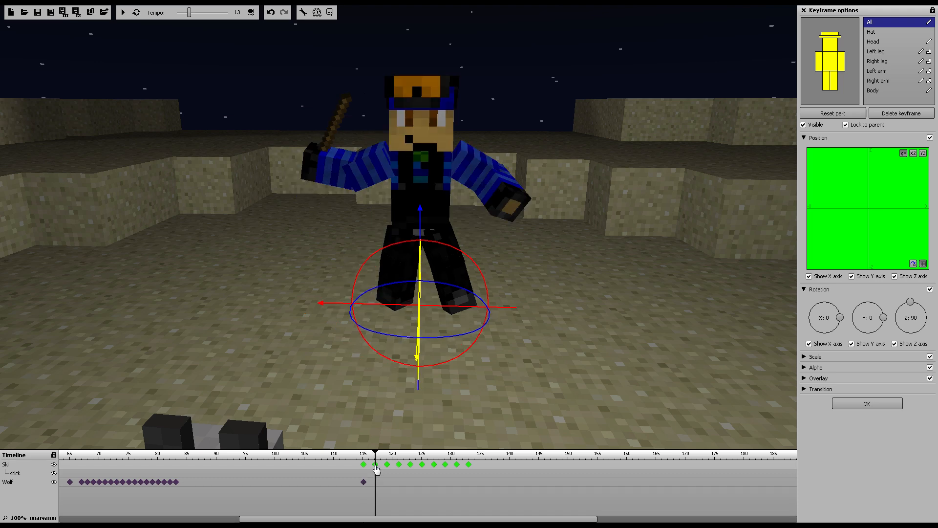
{"action": "left_click", "coordinate": [388, 465]}
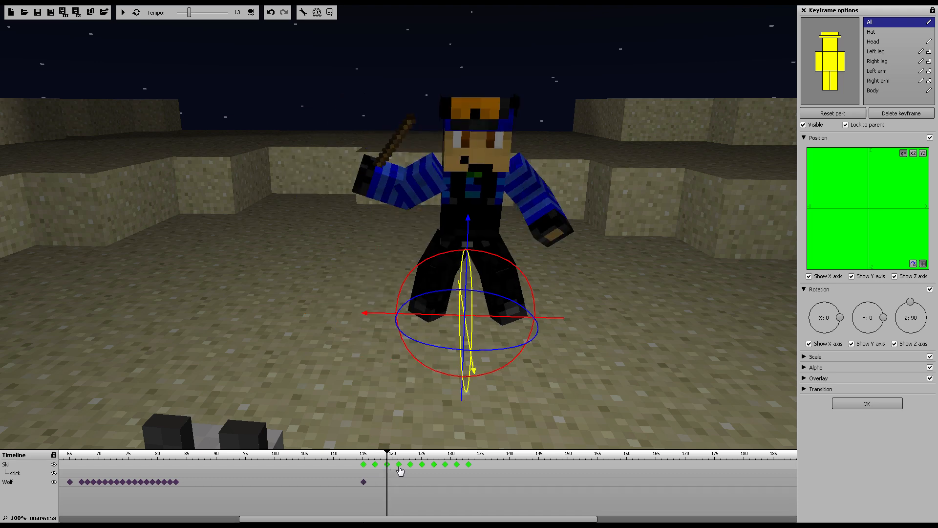
{"action": "left_click", "coordinate": [400, 465]}
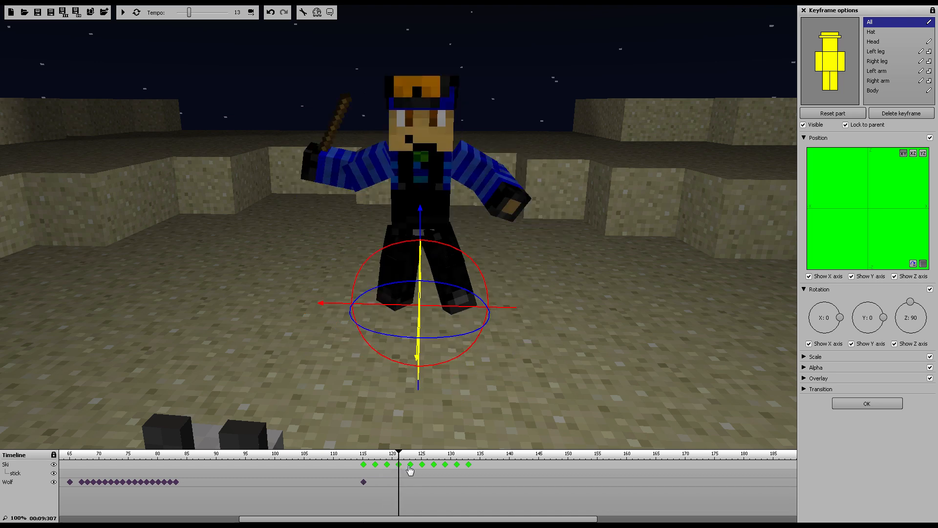
{"action": "left_click", "coordinate": [410, 465]}
{"action": "left_click", "coordinate": [423, 464]}
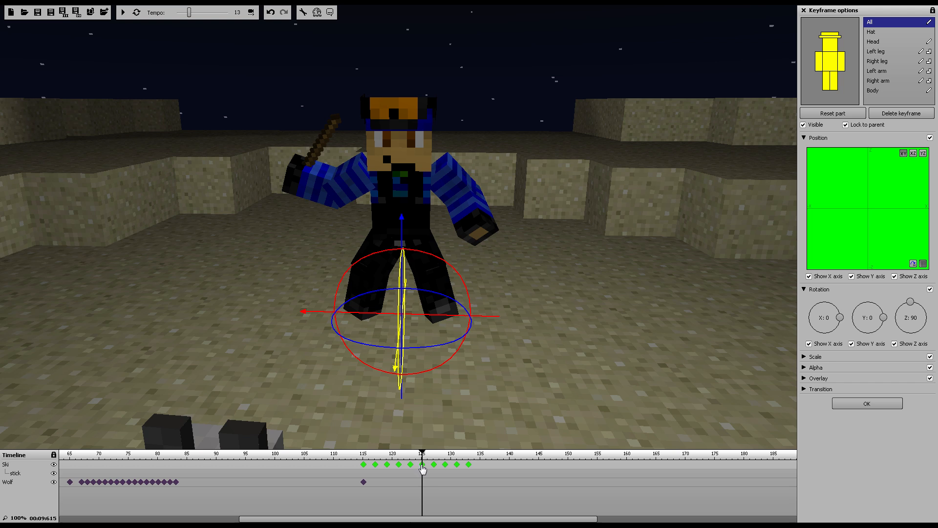
{"action": "left_click", "coordinate": [410, 466]}
{"action": "left_click", "coordinate": [423, 465]}
{"action": "left_click", "coordinate": [433, 465]}
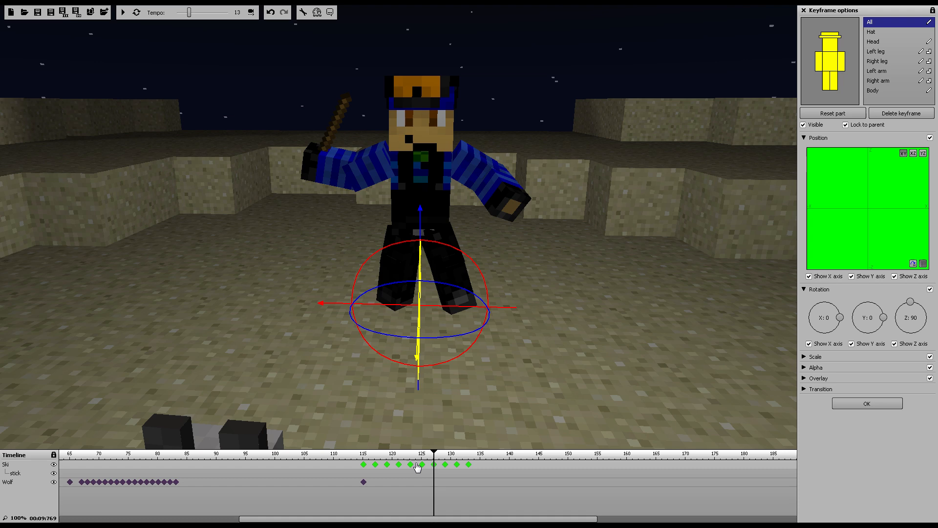
- Delete Ski's duplicate keyframe at frame 125 and shift the four following keyframes two frames earlier, to frames 125 through 131
{"action": "left_click", "coordinate": [422, 466]}
{"action": "left_click", "coordinate": [423, 468]}
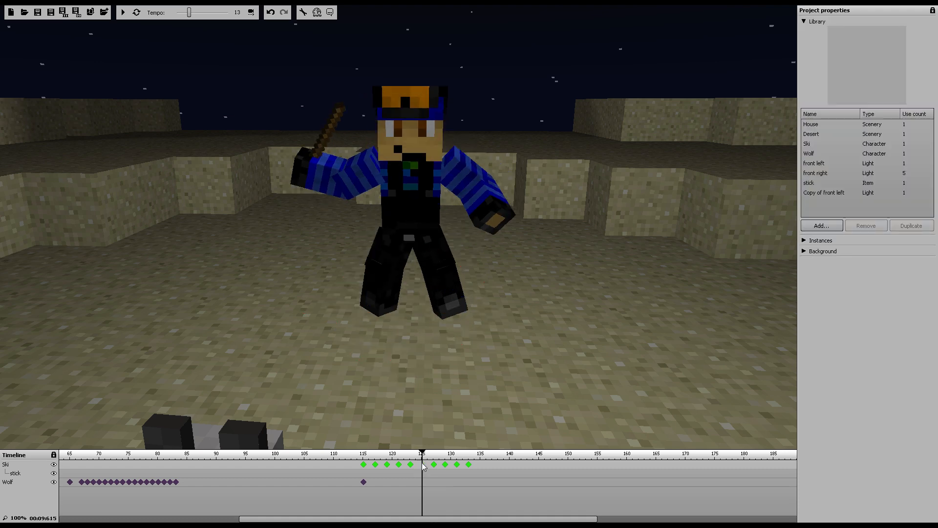
{"action": "left_click_drag", "start_coordinate": [486, 461], "coordinate": [421, 470]}
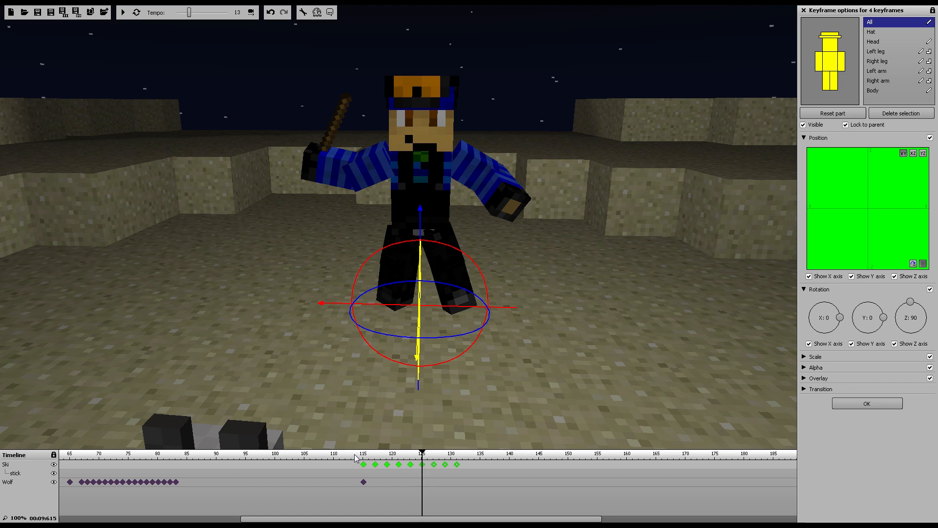
- Play back Ski's corrected hopping motion from about frame 114
{"action": "left_click", "coordinate": [355, 456]}
{"action": "left_click", "coordinate": [123, 15]}
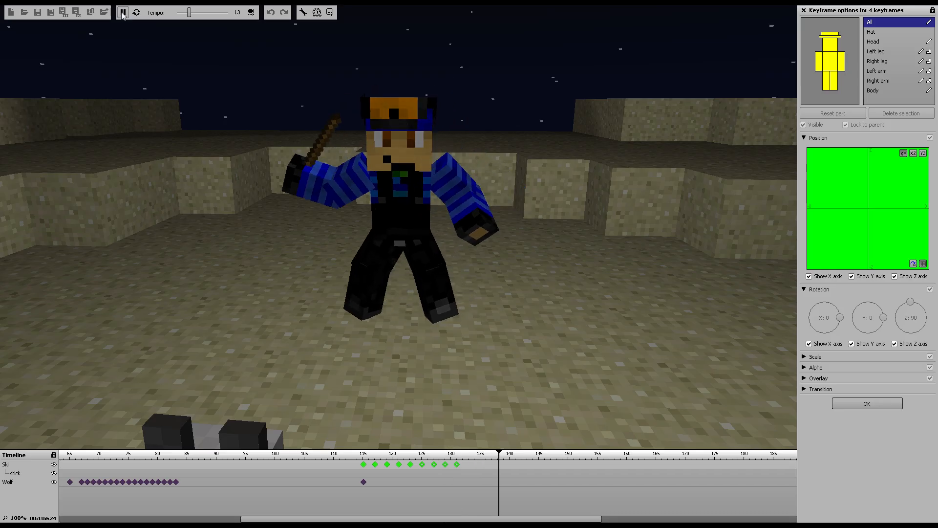
{"action": "left_click", "coordinate": [124, 15]}
- Compare Ski's last two keyframes, and duplicate the eight keyframes from frames 117 through 131 to frames 133 through 147
{"action": "left_click", "coordinate": [354, 456]}
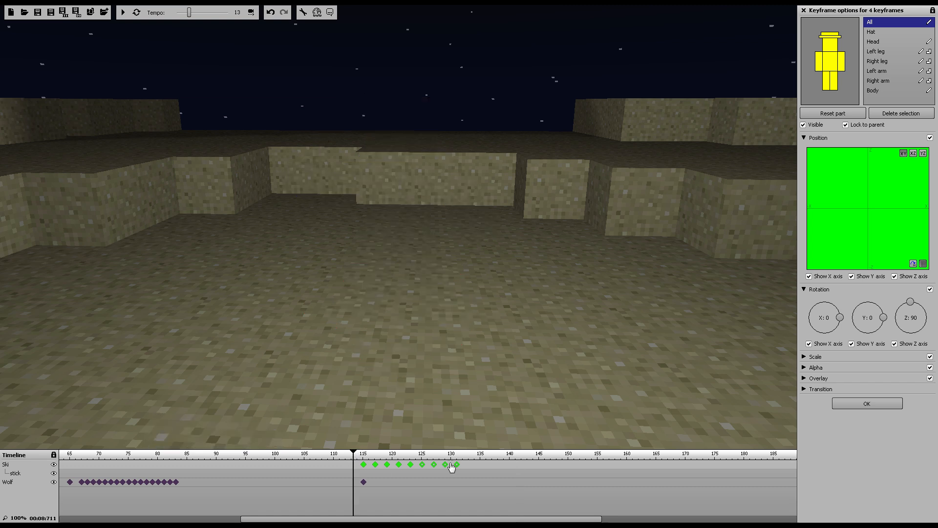
{"action": "left_click_drag", "start_coordinate": [477, 465], "coordinate": [457, 465]}
{"action": "left_click", "coordinate": [457, 464]}
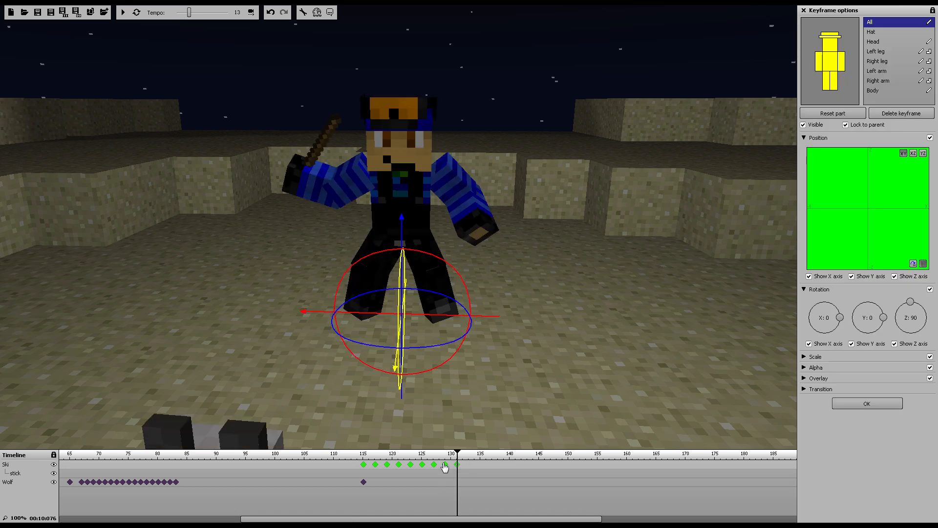
{"action": "left_click", "coordinate": [445, 465]}
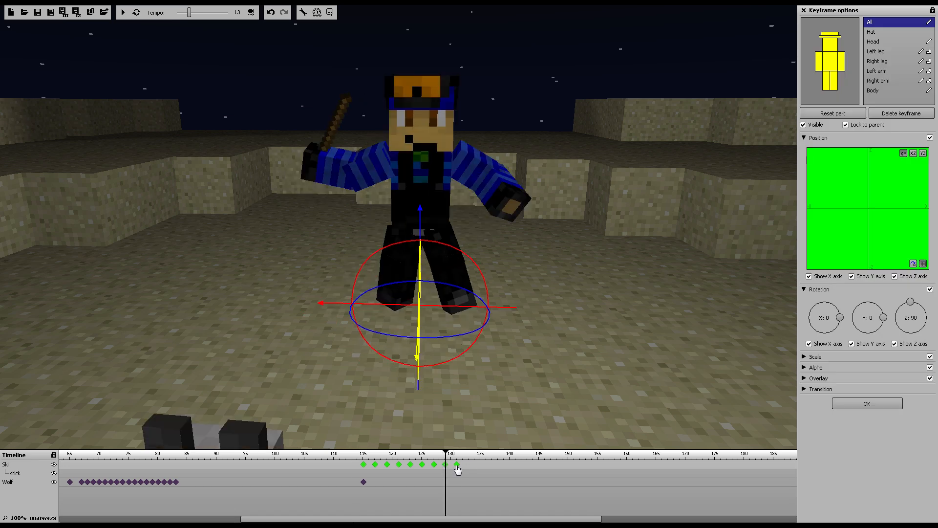
{"action": "left_click", "coordinate": [458, 467]}
{"action": "left_click_drag", "start_coordinate": [481, 467], "coordinate": [454, 470]}
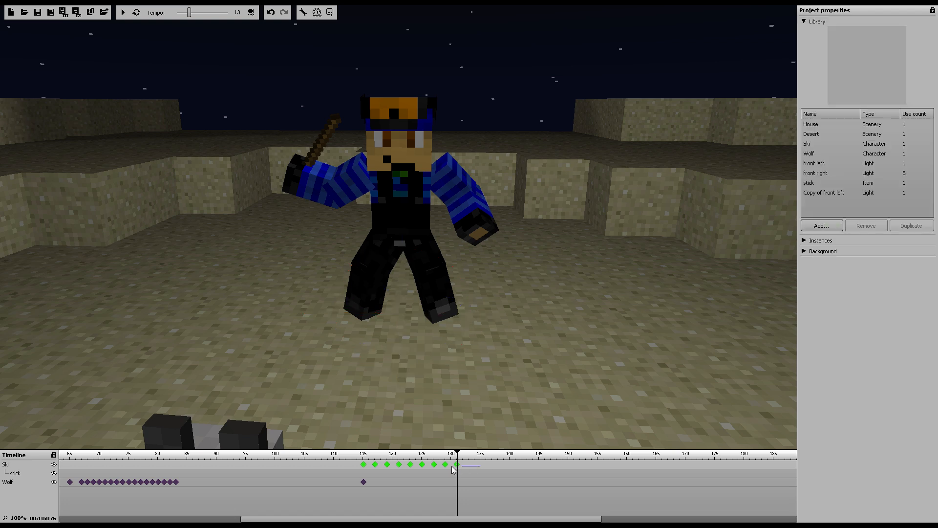
{"action": "left_click_drag", "start_coordinate": [385, 469], "coordinate": [468, 474]}
- Play back Ski's extended hopping motion twice from about frame 113
{"action": "left_click_drag", "start_coordinate": [375, 455], "coordinate": [353, 454]}
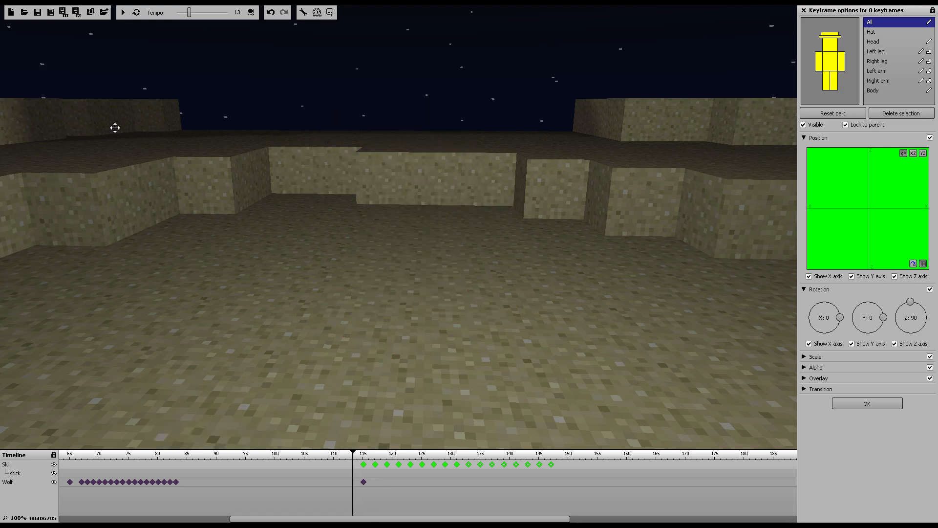
{"action": "left_click", "coordinate": [121, 12]}
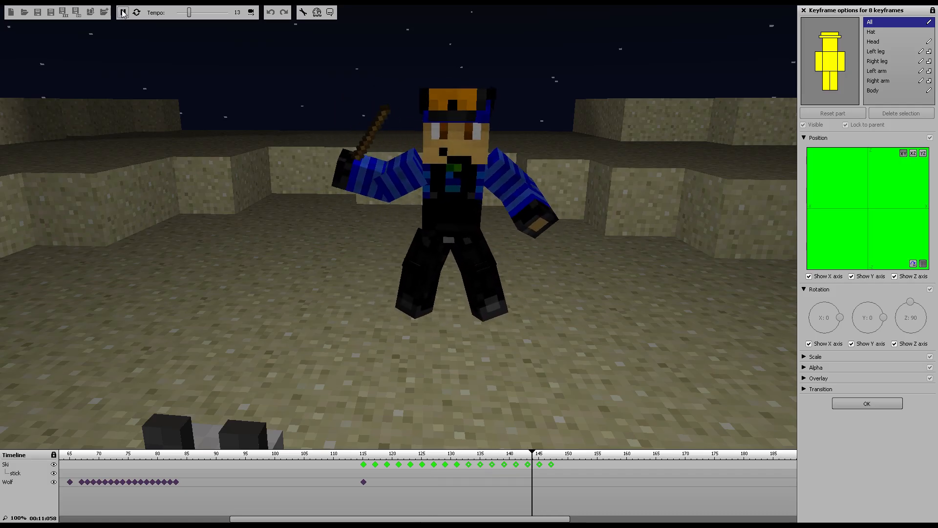
{"action": "left_click", "coordinate": [122, 12]}
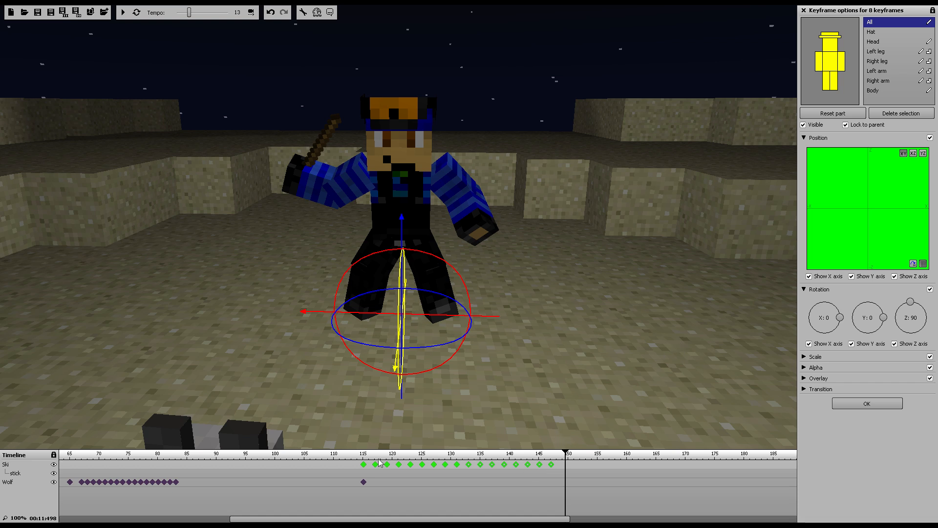
{"action": "left_click", "coordinate": [365, 466]}
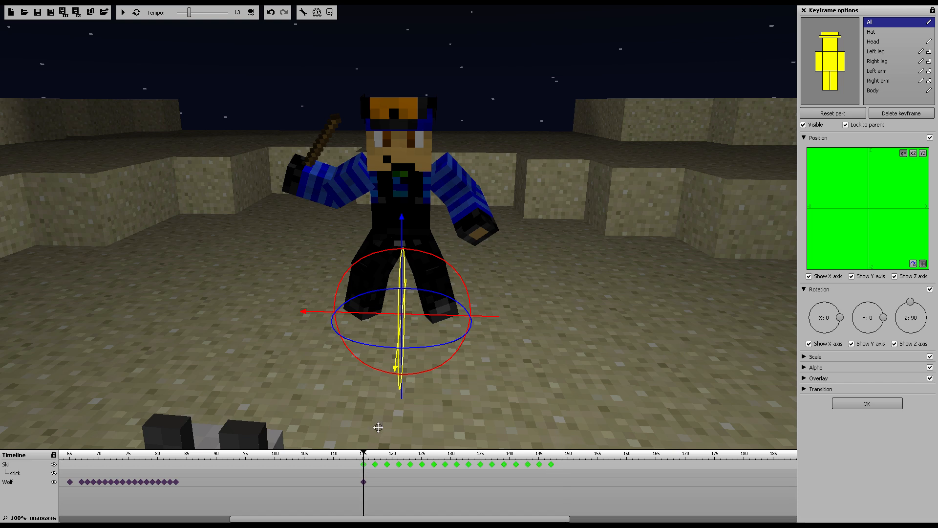
{"action": "left_click_drag", "start_coordinate": [364, 455], "coordinate": [352, 454]}
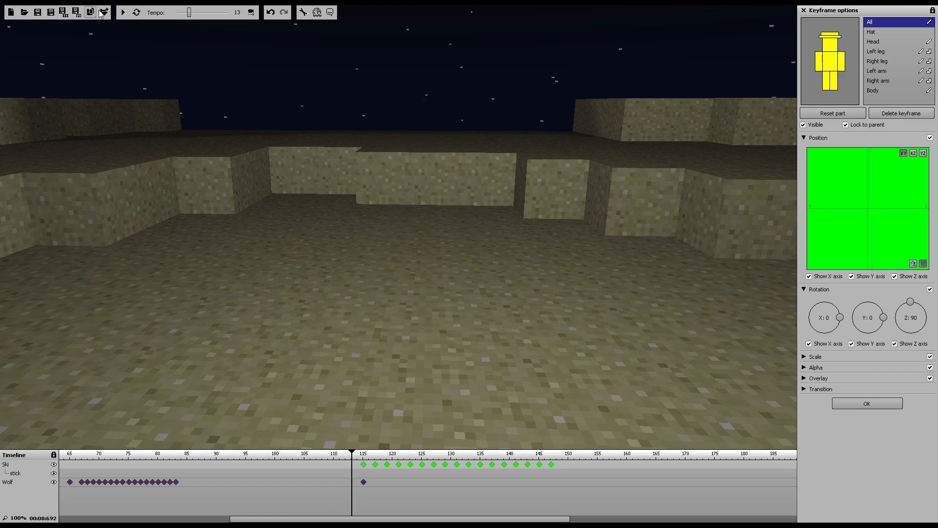
{"action": "left_click", "coordinate": [121, 12]}
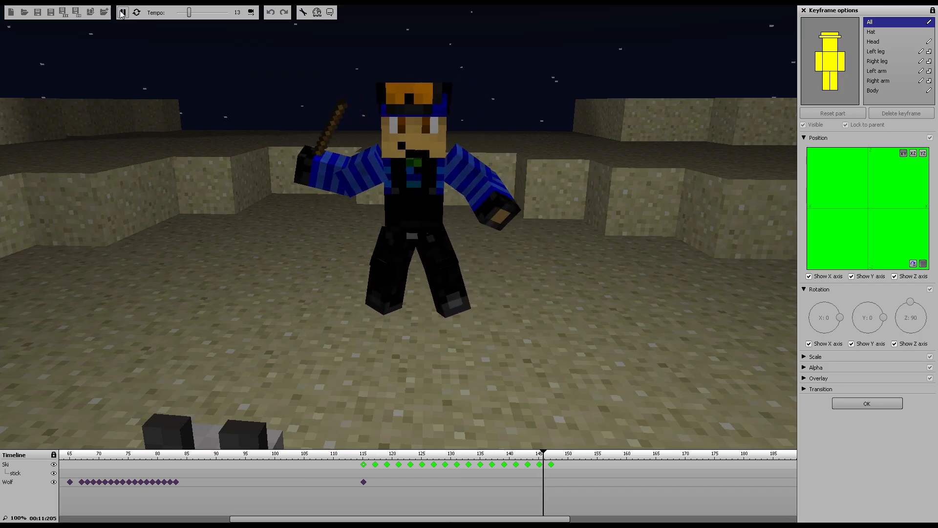
{"action": "left_click", "coordinate": [121, 12]}
{"action": "right_click_drag", "start_coordinate": [514, 262], "coordinate": [77, 163]}
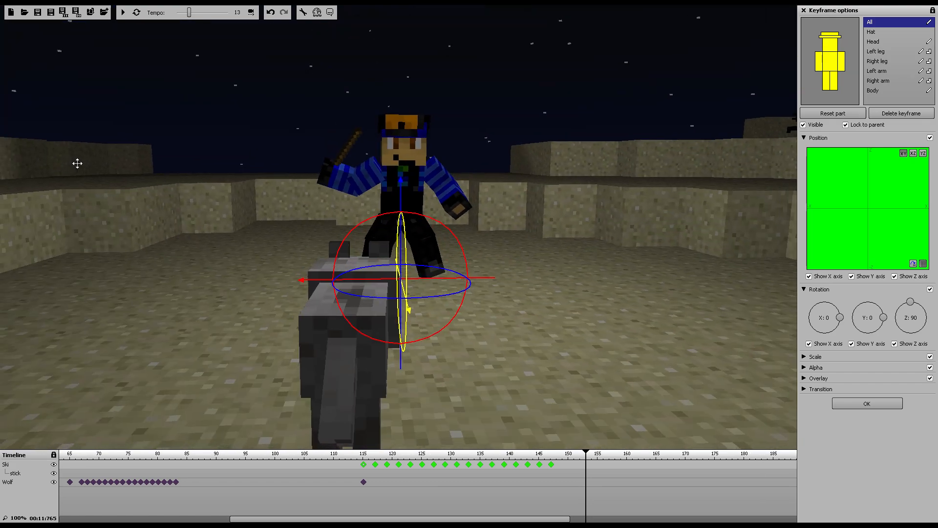
{"action": "left_click", "coordinate": [364, 482]}
{"action": "mouse_move", "coordinate": [391, 245]}
{"action": "right_mouse_down"}
{"action": "mouse_move", "coordinate": [361, 244]}
{"action": "mouse_move", "coordinate": [381, 245]}
{"action": "right_mouse_up"}
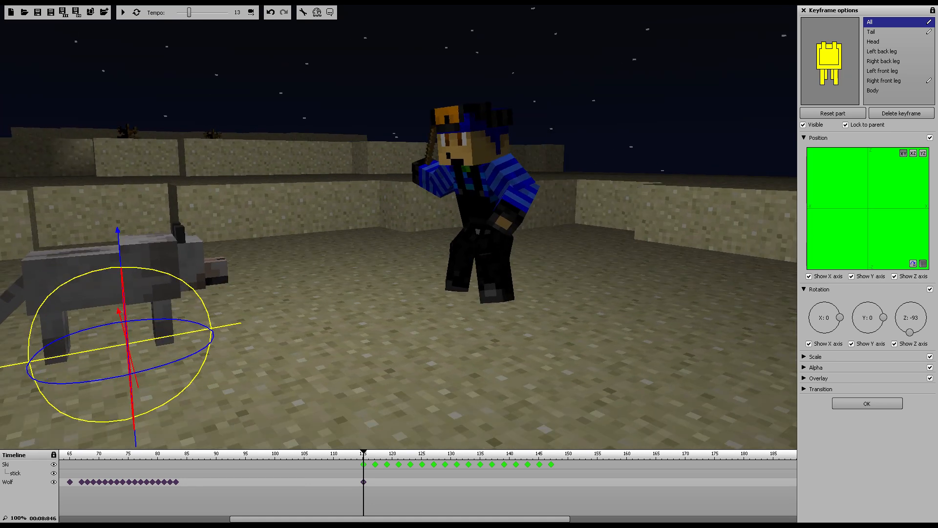
{"action": "right_click_drag", "start_coordinate": [58, 39], "coordinate": [47, 34]}
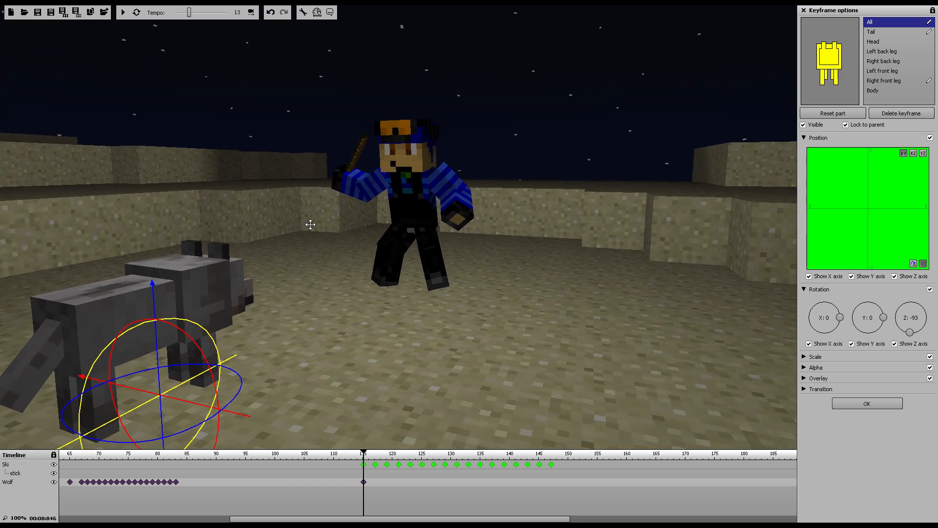
- Show the camera, move its keyframe from frame 105 to frame 112 with a low close-up angle toward Ski, and play back the shot
{"action": "left_click", "coordinate": [251, 12]}
{"action": "left_click", "coordinate": [306, 464]}
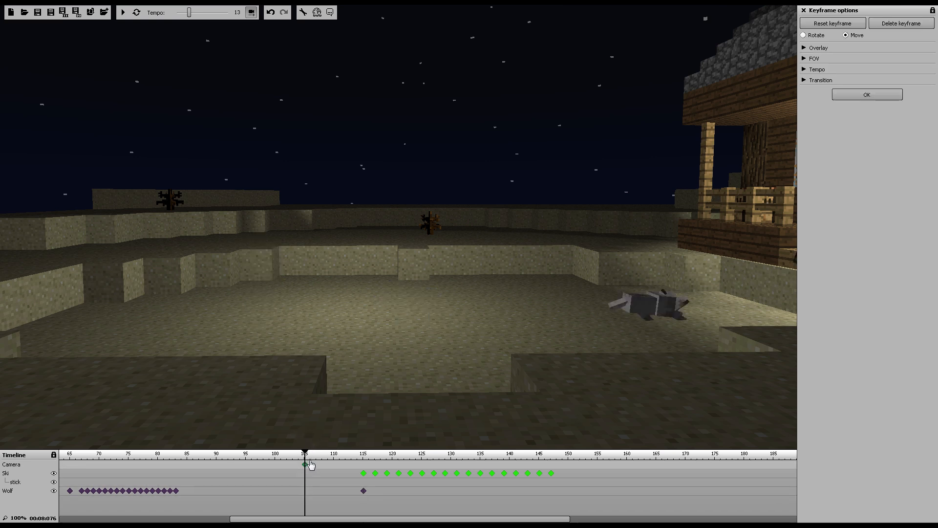
{"action": "left_click_drag", "start_coordinate": [314, 468], "coordinate": [354, 468]}
{"action": "right_click_drag", "start_coordinate": [399, 227], "coordinate": [399, 227]}
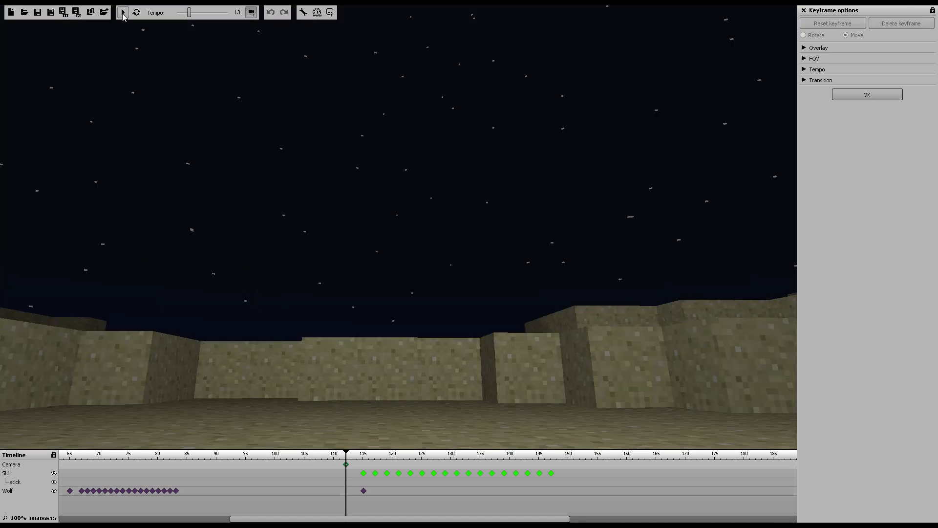
{"action": "left_click", "coordinate": [123, 13]}
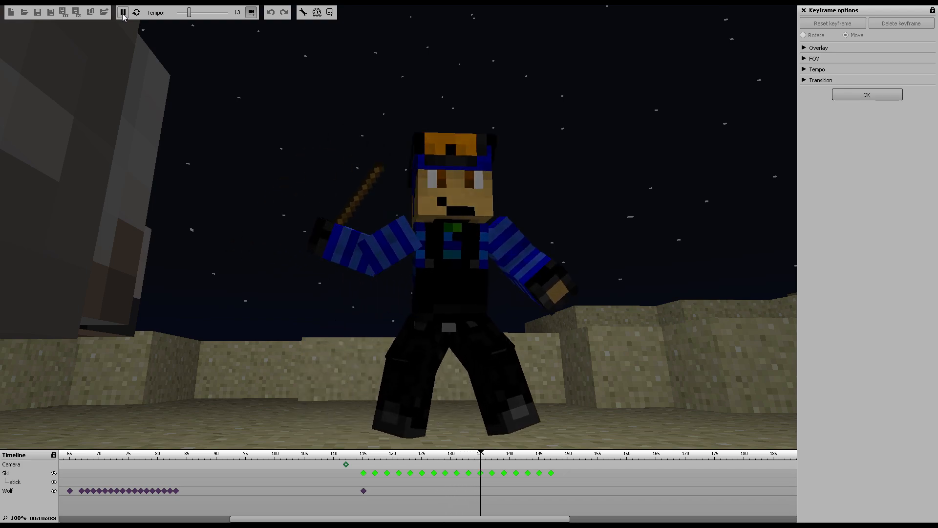
{"action": "left_click", "coordinate": [122, 13]}
- Reposition the camera at frame 112 for a wider shot of the sand pit, and switch the camera display off
{"action": "right_click_drag", "start_coordinate": [345, 156], "coordinate": [345, 157]}
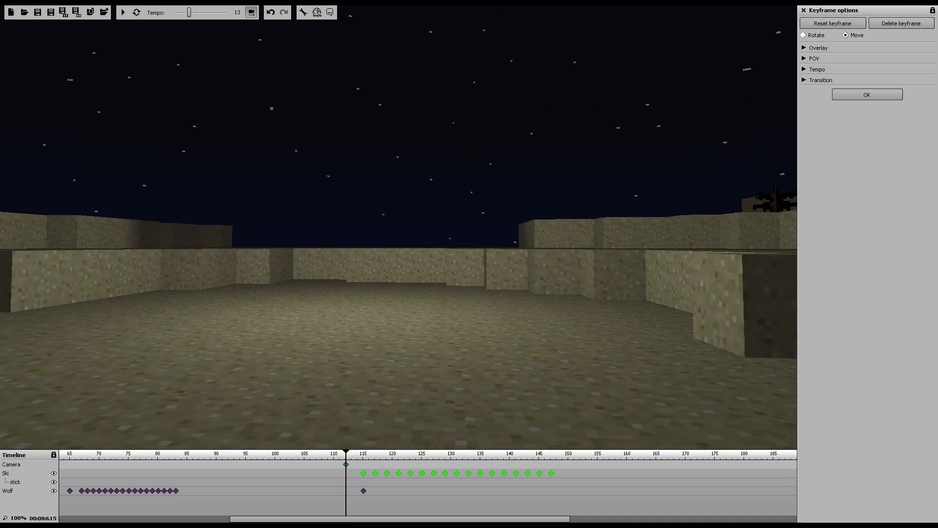
{"action": "mouse_move", "coordinate": [349, 454]}
{"action": "left_mouse_down"}
{"action": "mouse_move", "coordinate": [367, 454]}
{"action": "mouse_move", "coordinate": [346, 454]}
{"action": "left_mouse_up"}
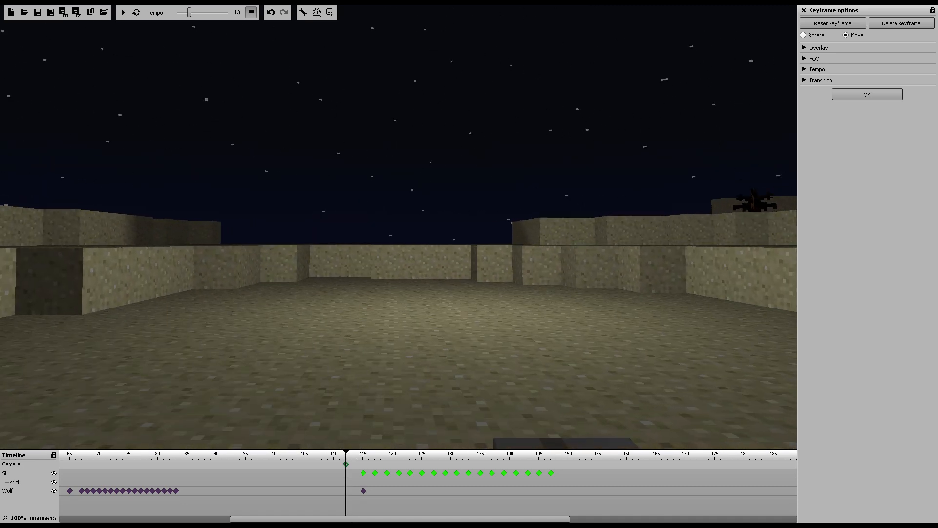
{"action": "left_click", "coordinate": [250, 12]}
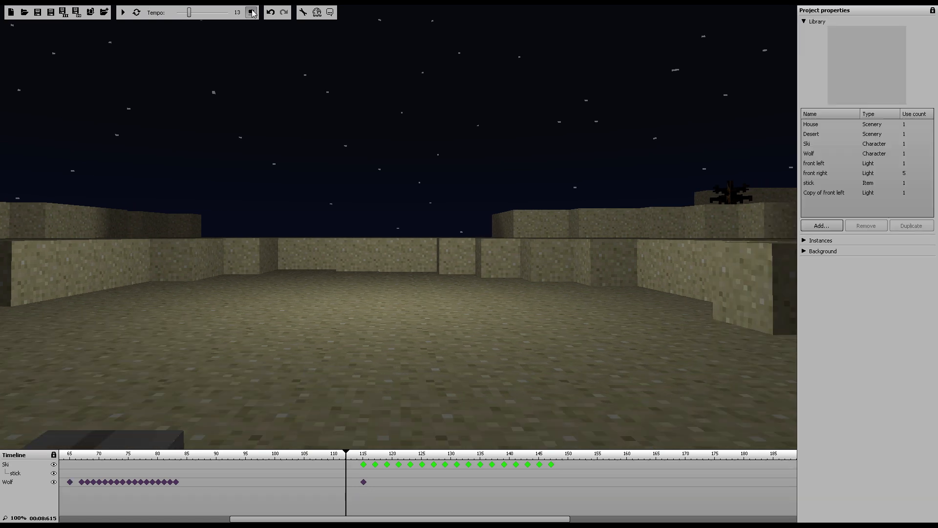
- Move the wolf sideways at frame 115 so it stands directly in front of Ski
{"action": "left_click", "coordinate": [364, 466]}
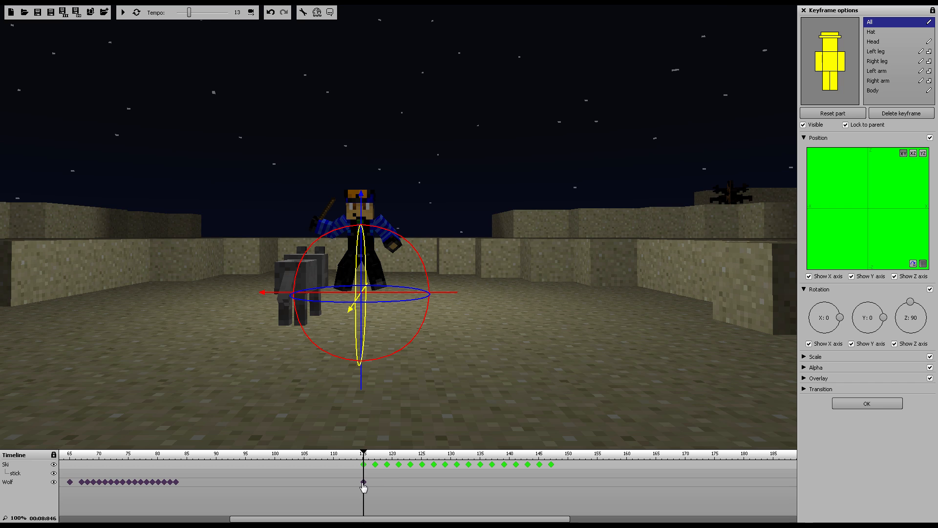
{"action": "left_click", "coordinate": [363, 483]}
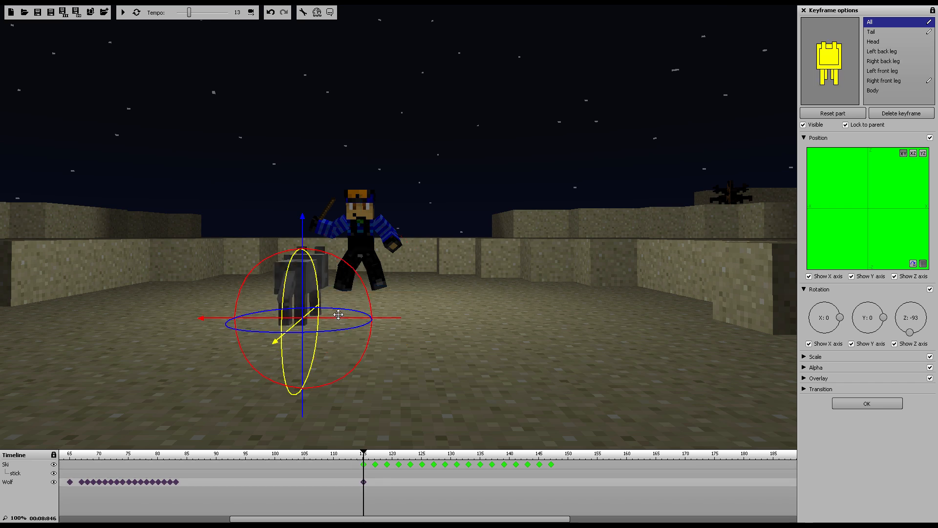
{"action": "left_click_drag", "start_coordinate": [342, 324], "coordinate": [364, 318]}
{"action": "key", "text": "w"}
{"action": "right_click_drag", "start_coordinate": [364, 319], "coordinate": [372, 315]}
{"action": "key", "text": "s"}
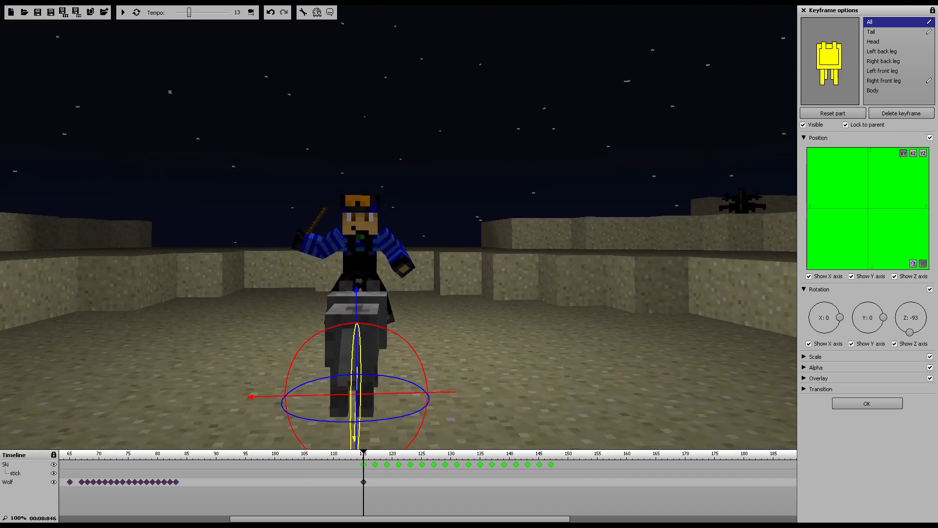
{"action": "left_click_drag", "start_coordinate": [392, 383], "coordinate": [394, 382]}
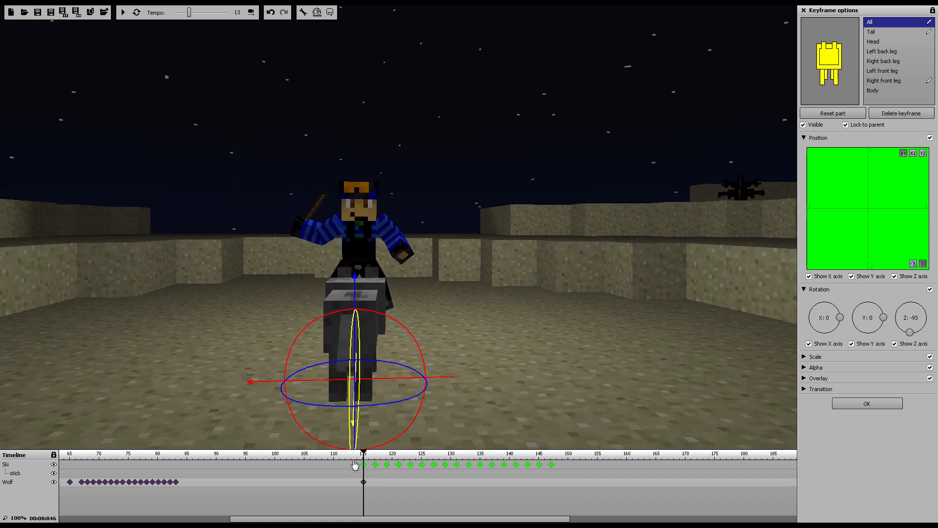
- Show the camera, move its keyframe from frame 112 to frame 115, and reposition it close behind the wolf's ears facing Ski
{"action": "left_click", "coordinate": [251, 12]}
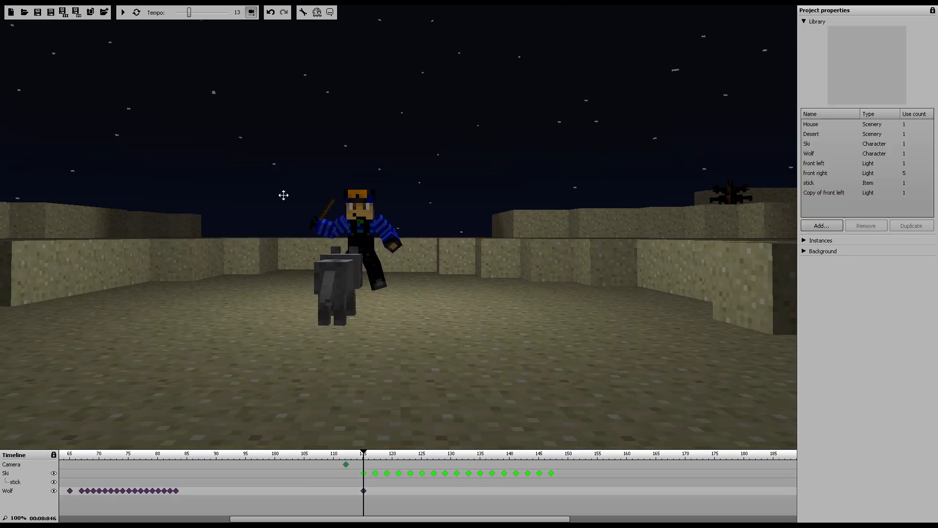
{"action": "left_click", "coordinate": [346, 464]}
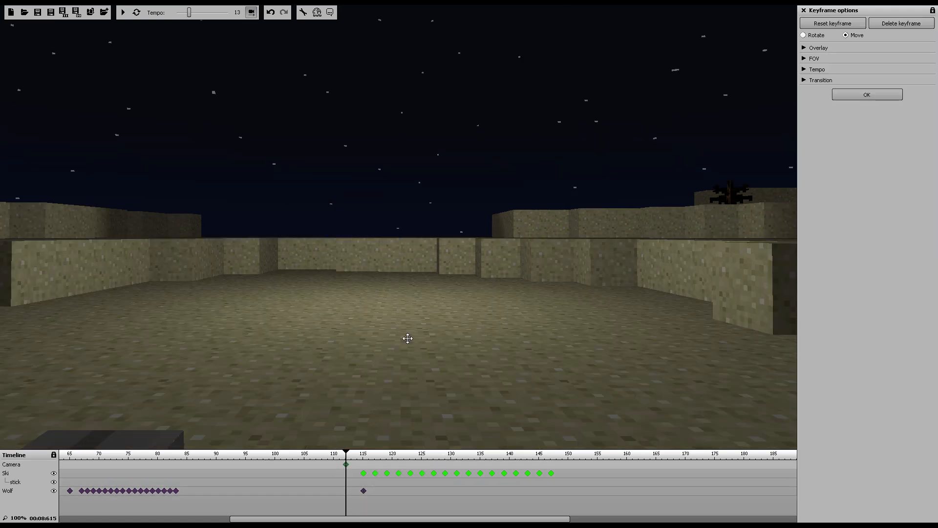
{"action": "left_click_drag", "start_coordinate": [346, 470], "coordinate": [363, 470]}
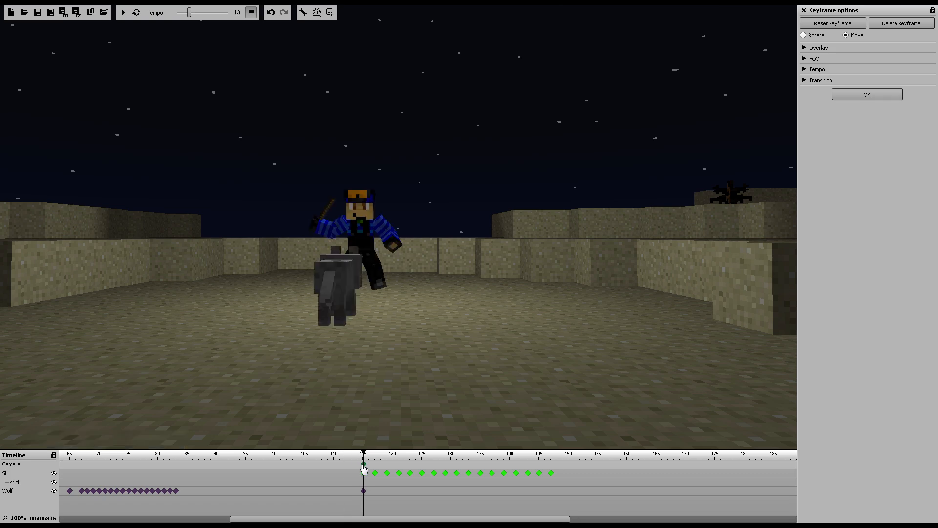
{"action": "key", "text": "w"}
{"action": "mouse_move", "coordinate": [373, 439]}
{"action": "right_mouse_down"}
{"action": "mouse_move", "coordinate": [374, 430]}
{"action": "mouse_move", "coordinate": [389, 432]}
{"action": "mouse_move", "coordinate": [373, 434]}
{"action": "right_mouse_up"}
{"action": "key", "text": "a"}
{"action": "key", "text": "s"}
{"action": "key", "text": "w"}
{"action": "key", "text": "w"}
{"action": "key", "text": "e"}
{"action": "key", "text": "s"}
{"action": "key", "text": "q"}
{"action": "key", "text": "w"}
{"action": "key", "text": "e"}
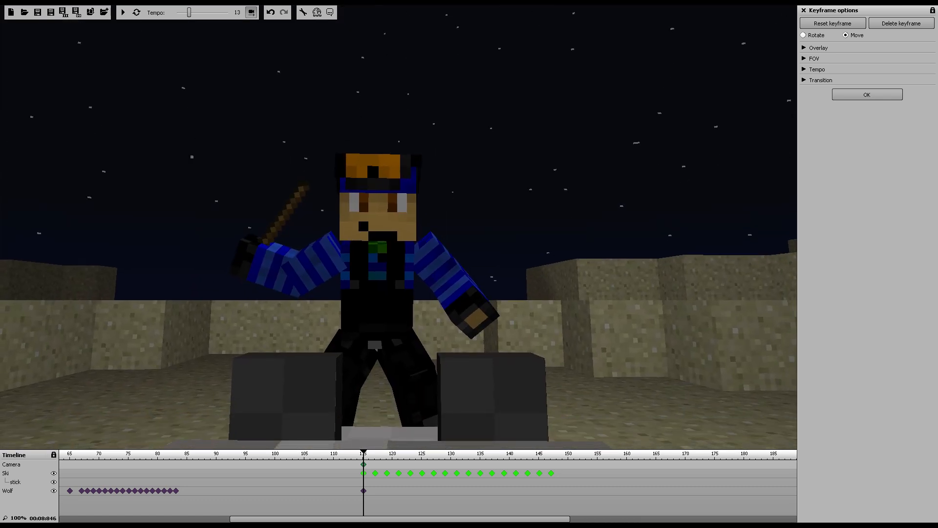
- Move the camera keyframe to frame 111 and play back the shot from about frame 107
{"action": "left_click_drag", "start_coordinate": [363, 467], "coordinate": [342, 469]}
{"action": "left_click", "coordinate": [320, 462]}
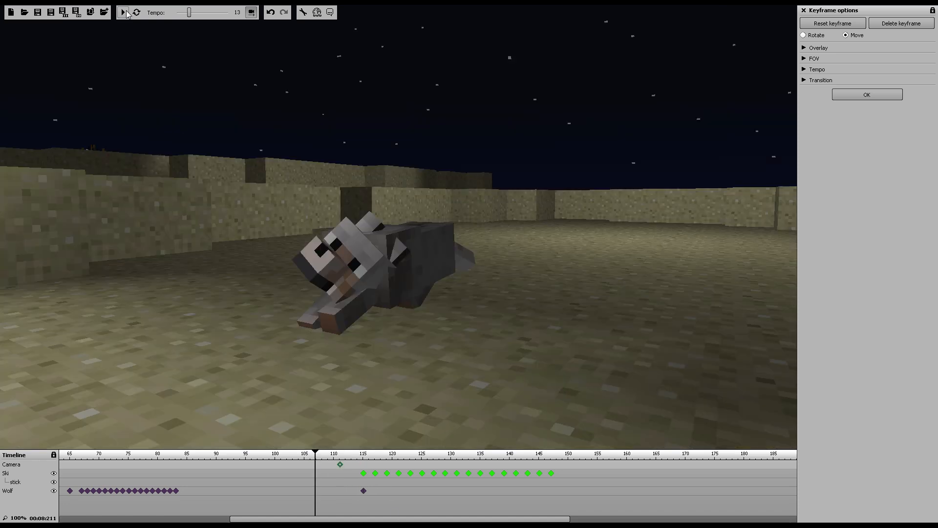
{"action": "left_click", "coordinate": [125, 13]}
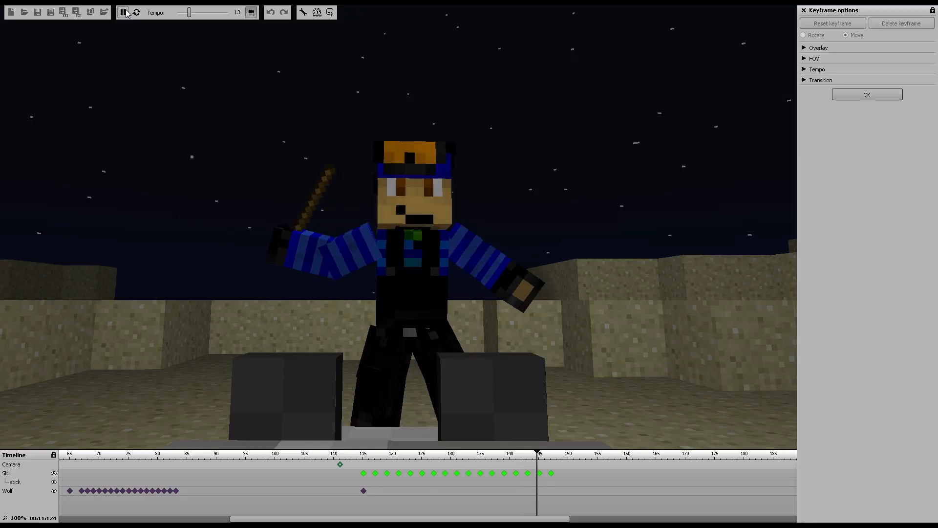
{"action": "left_click", "coordinate": [125, 13]}
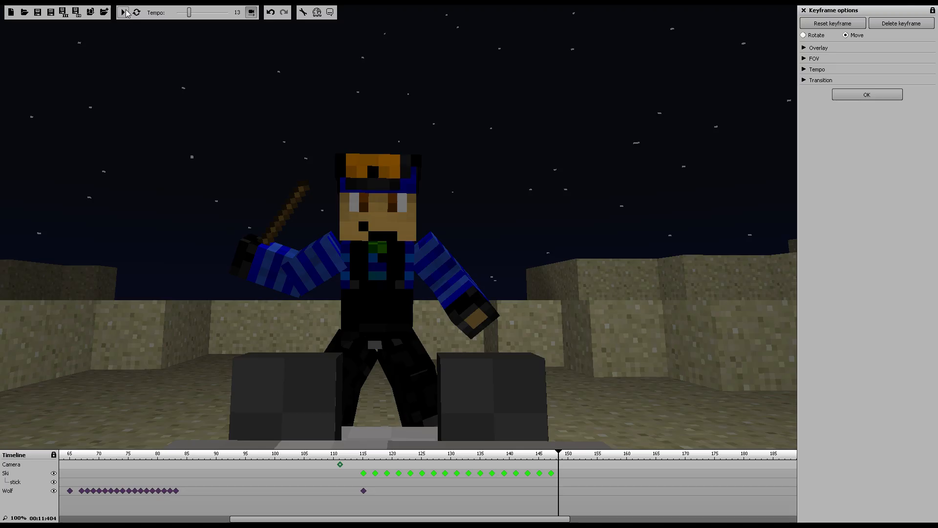
- Copy the wolf's frame 115 keyframe to frame 131 and tilt its head sideways to a Y rotation of 42
{"action": "left_click", "coordinate": [364, 491]}
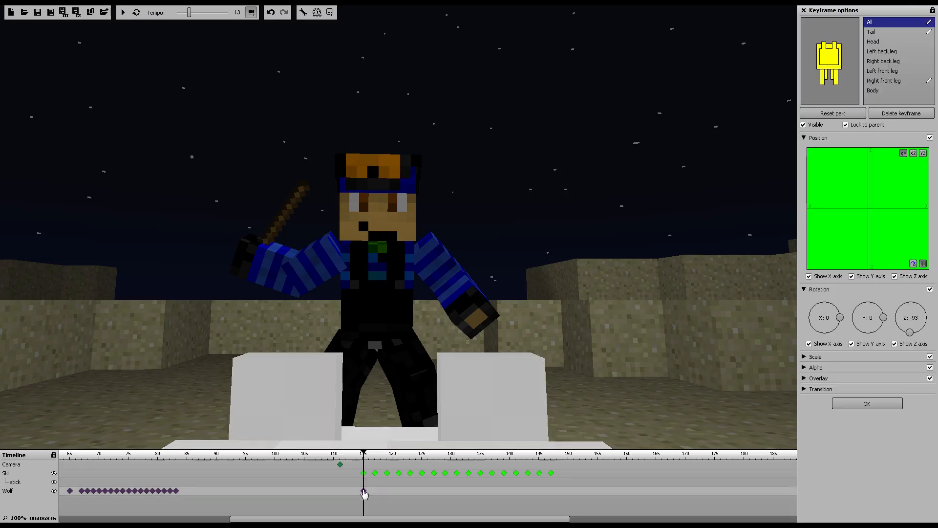
{"action": "left_click", "coordinate": [457, 493]}
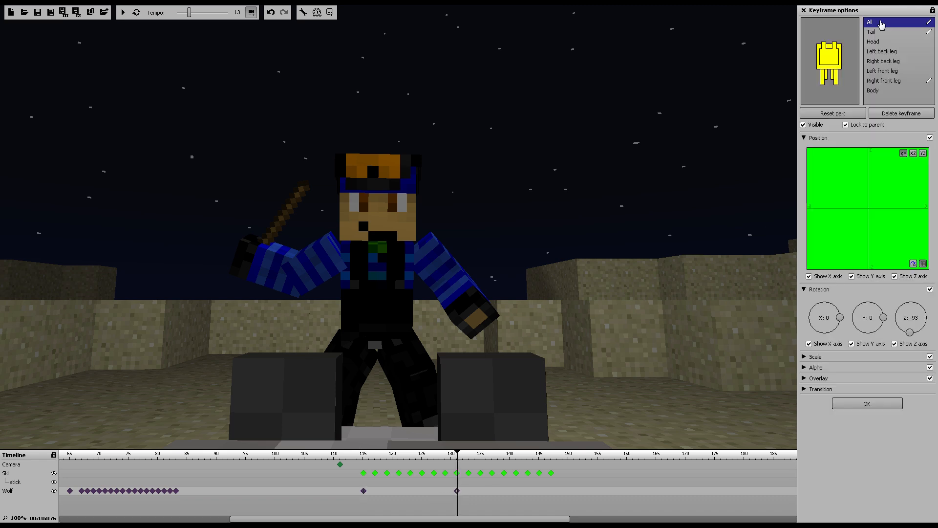
{"action": "left_click", "coordinate": [874, 43]}
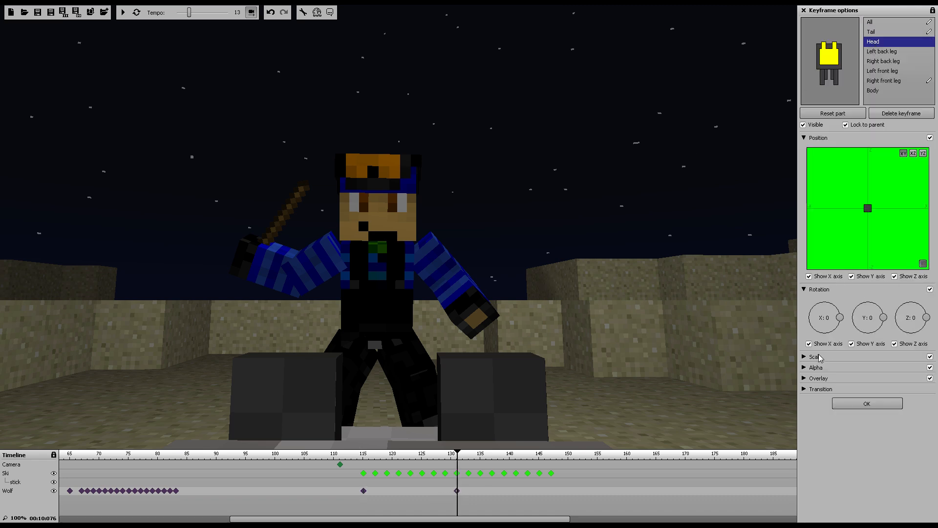
{"action": "right_click_drag", "start_coordinate": [654, 269], "coordinate": [654, 269]}
{"action": "key", "text": "s"}
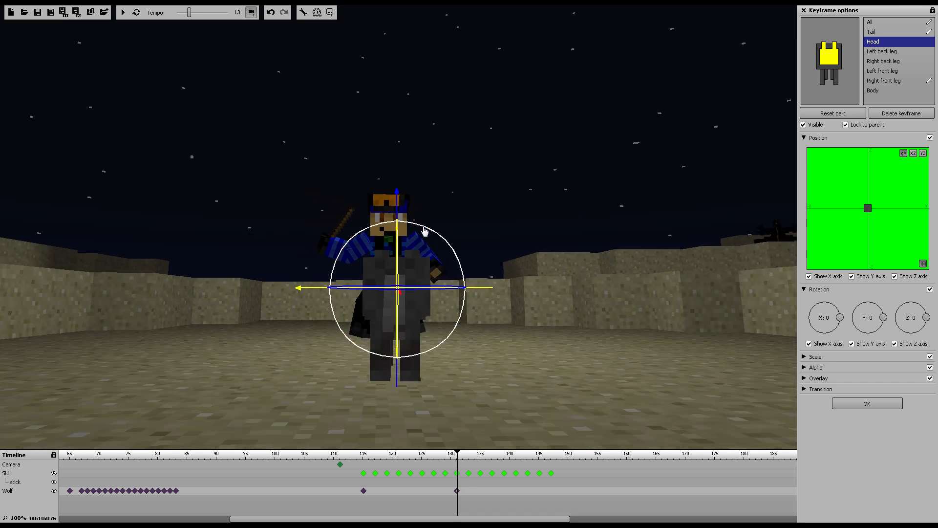
{"action": "left_click_drag", "start_coordinate": [422, 229], "coordinate": [486, 224]}
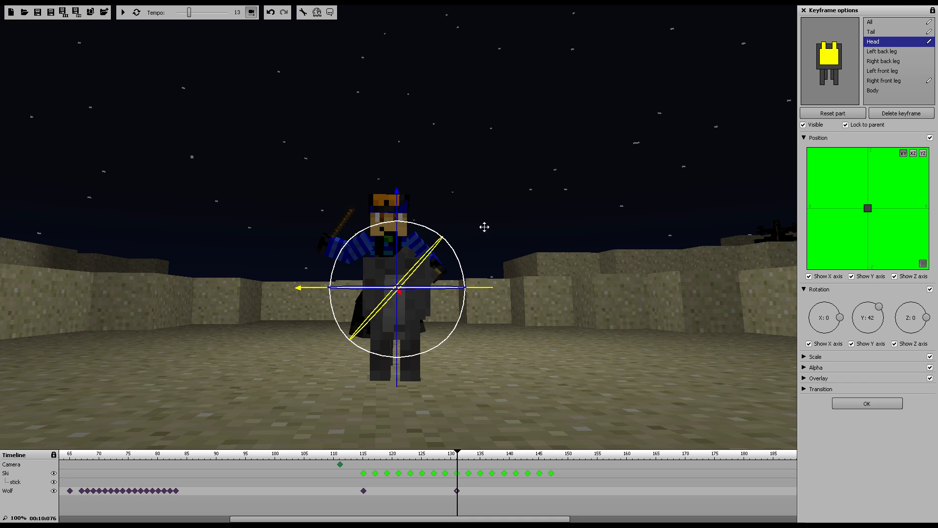
- Play back the wolf's head tilt through the camera from frame 111
{"action": "left_click", "coordinate": [323, 459]}
{"action": "left_click", "coordinate": [340, 465]}
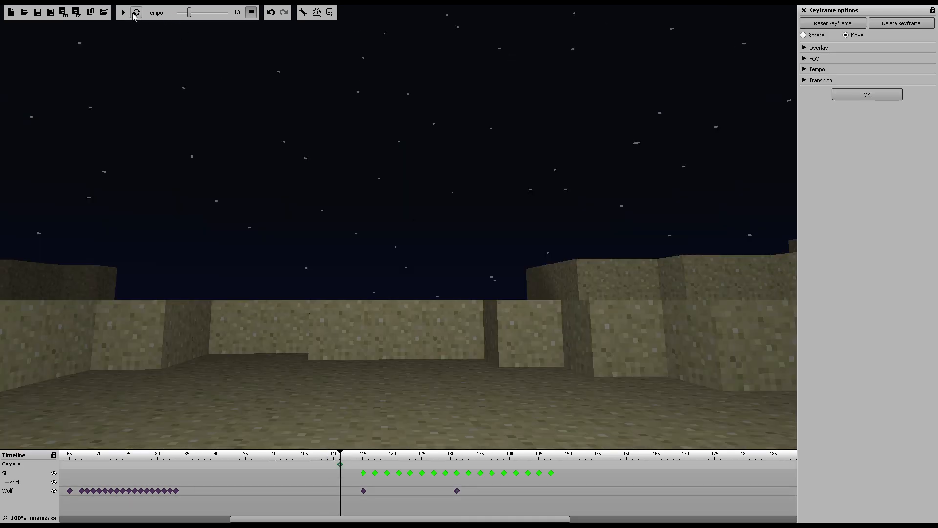
{"action": "left_click", "coordinate": [127, 14]}
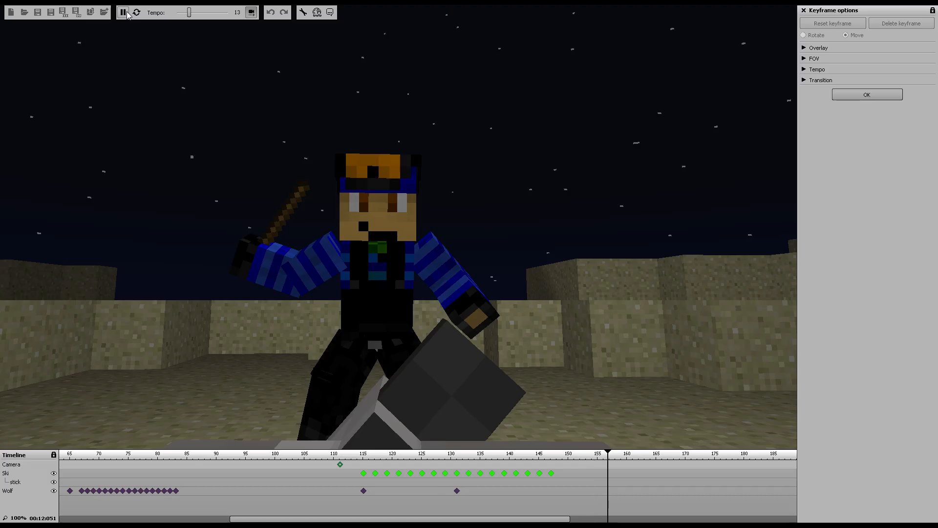
{"action": "left_click", "coordinate": [127, 15]}
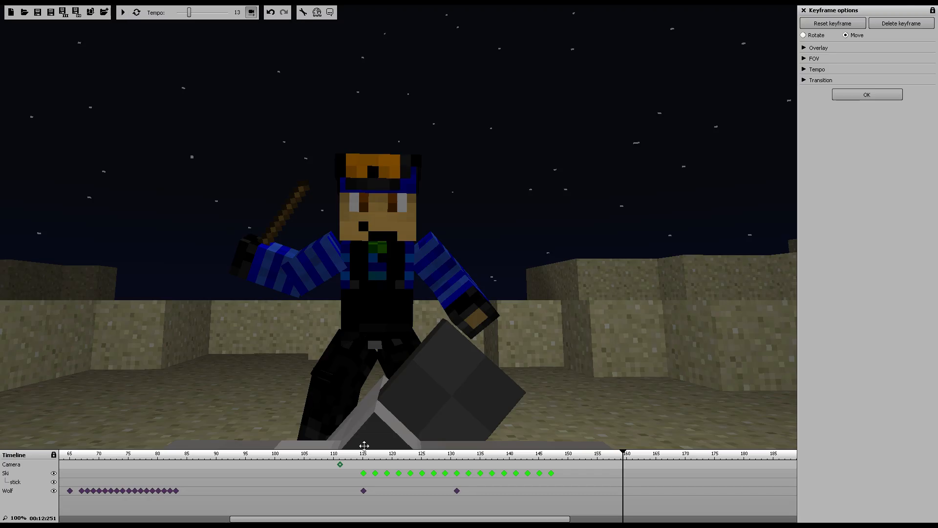
- Save the project and switch the camera display off
{"action": "left_click", "coordinate": [553, 474]}
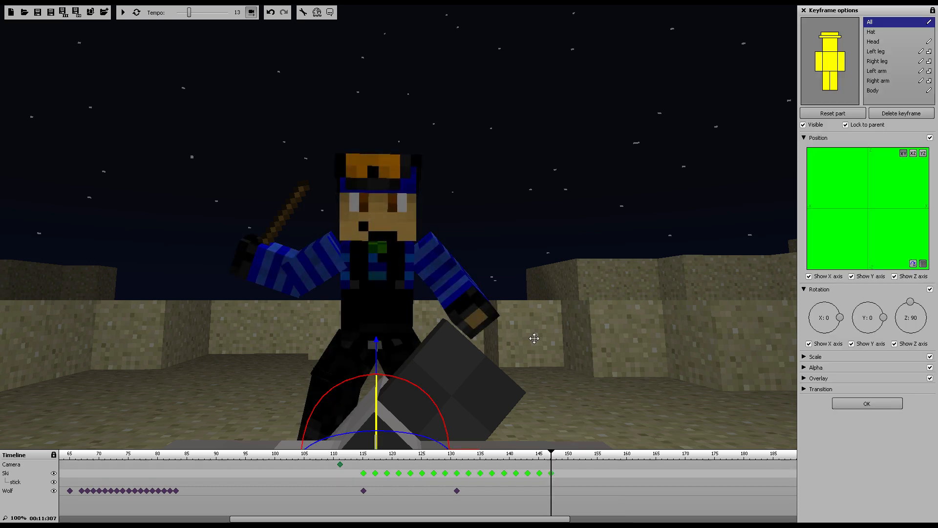
{"action": "left_click", "coordinate": [37, 15]}
{"action": "left_click", "coordinate": [252, 13]}
- Copy Ski's keyframe at frame 147 to frame 150
{"action": "key", "text": "s"}
{"action": "right_click_drag", "start_coordinate": [398, 228], "coordinate": [357, 286]}
{"action": "key", "text": "w"}
{"action": "right_click_drag", "start_coordinate": [279, 65], "coordinate": [39, 45]}
{"action": "key", "text": "s"}
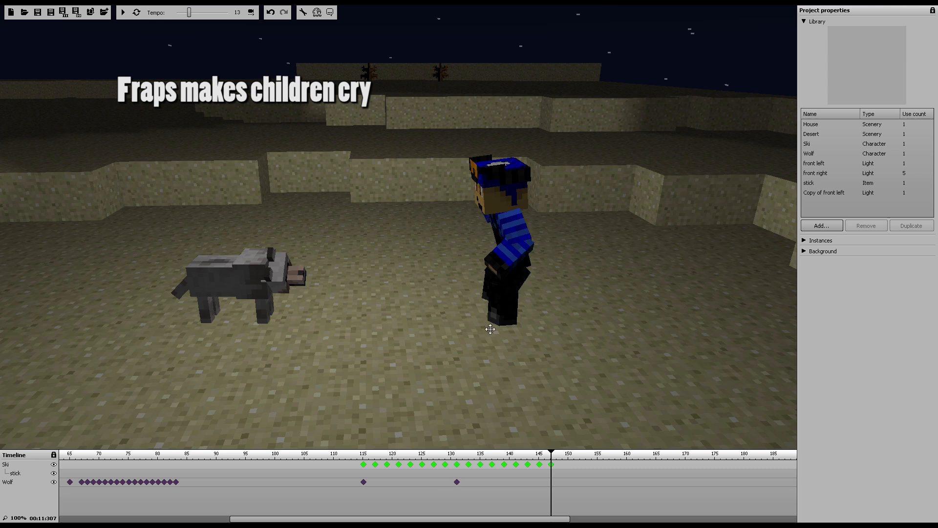
{"action": "left_click", "coordinate": [551, 465]}
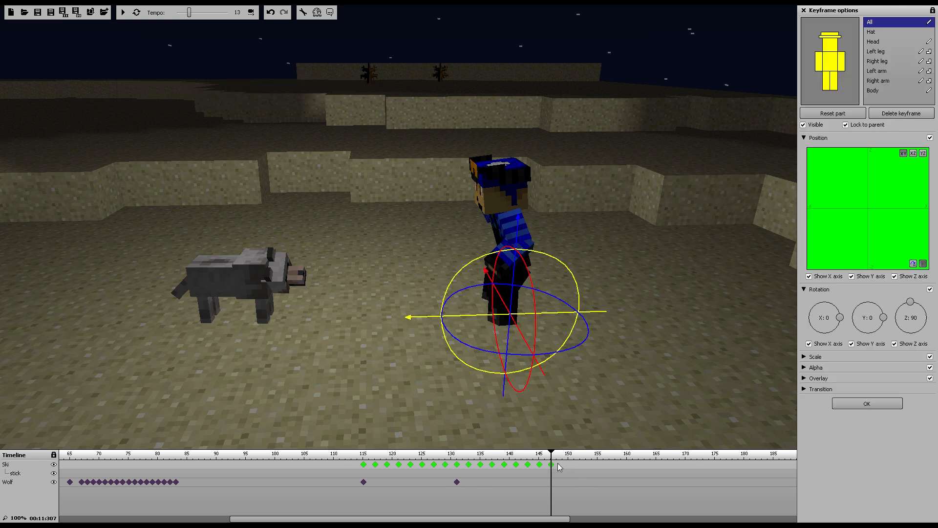
{"action": "left_click", "coordinate": [569, 465]}
- Pose Ski's legs at frame 150, rotating the right leg to X 14, Z -26 and the left leg to X -60, Y 14, Z 3
{"action": "mouse_move", "coordinate": [546, 316]}
{"action": "right_mouse_down"}
{"action": "mouse_move", "coordinate": [562, 327]}
{"action": "mouse_move", "coordinate": [516, 47]}
{"action": "right_mouse_up"}
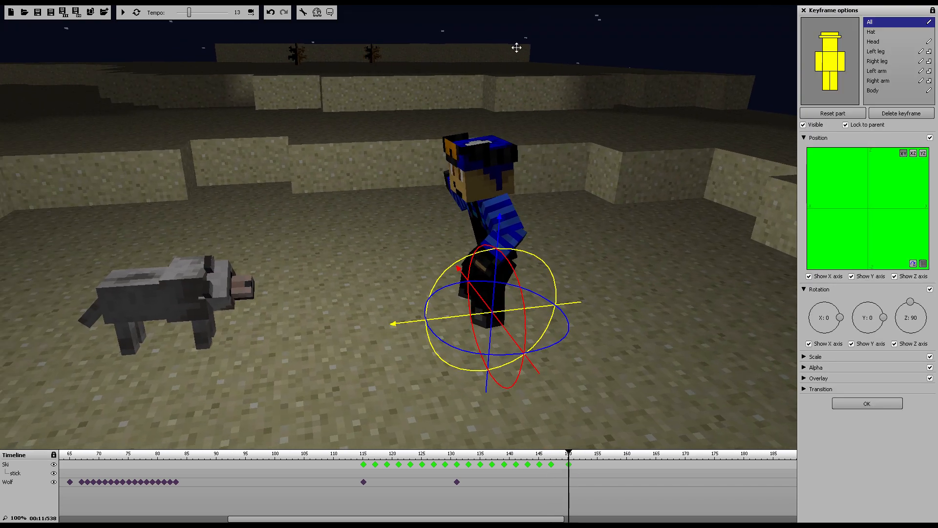
{"action": "right_click_drag", "start_coordinate": [562, 128], "coordinate": [39, 44]}
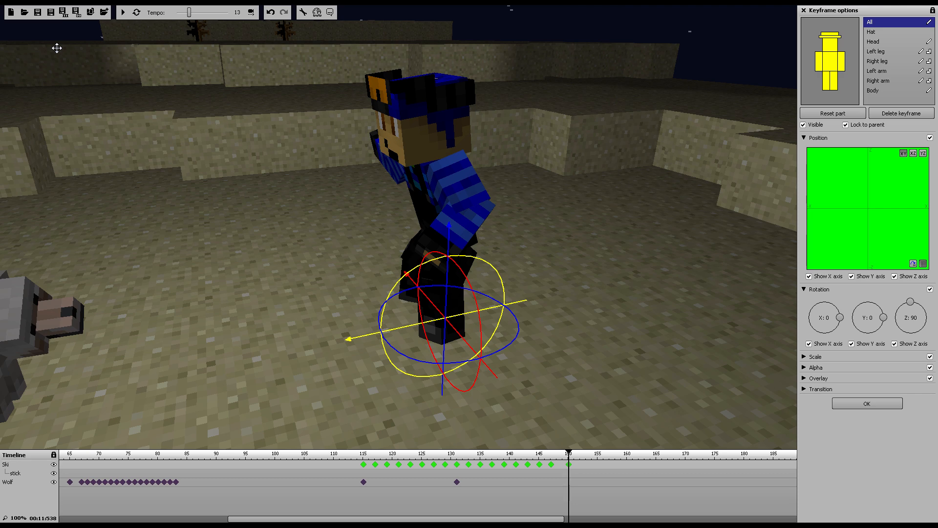
{"action": "middle_click_drag", "start_coordinate": [454, 210], "coordinate": [61, 33]}
{"action": "middle_click_drag", "start_coordinate": [508, 156], "coordinate": [160, 56]}
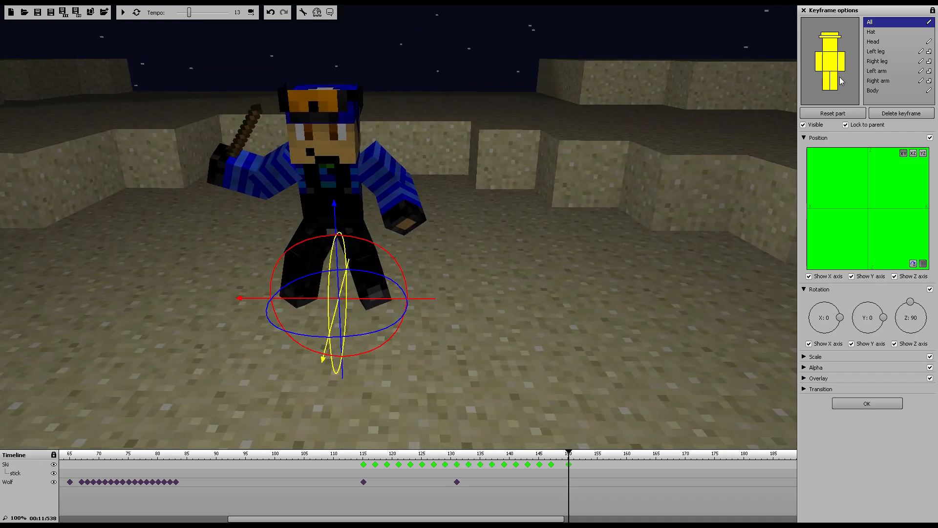
{"action": "left_click", "coordinate": [873, 71]}
{"action": "left_click", "coordinate": [875, 61]}
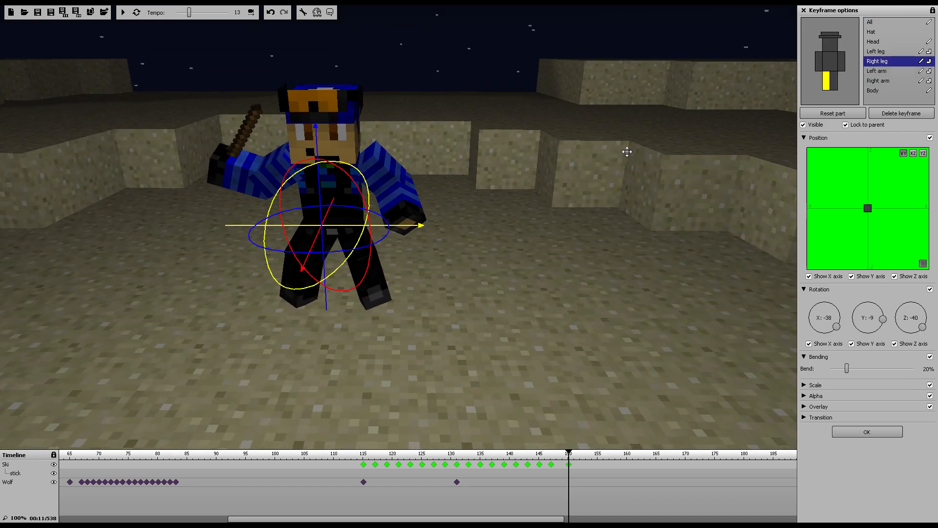
{"action": "middle_click_drag", "start_coordinate": [626, 151], "coordinate": [488, 122]}
{"action": "scroll", "coordinate": [386, 200], "scroll_direction": "up", "scroll_amount": 5}
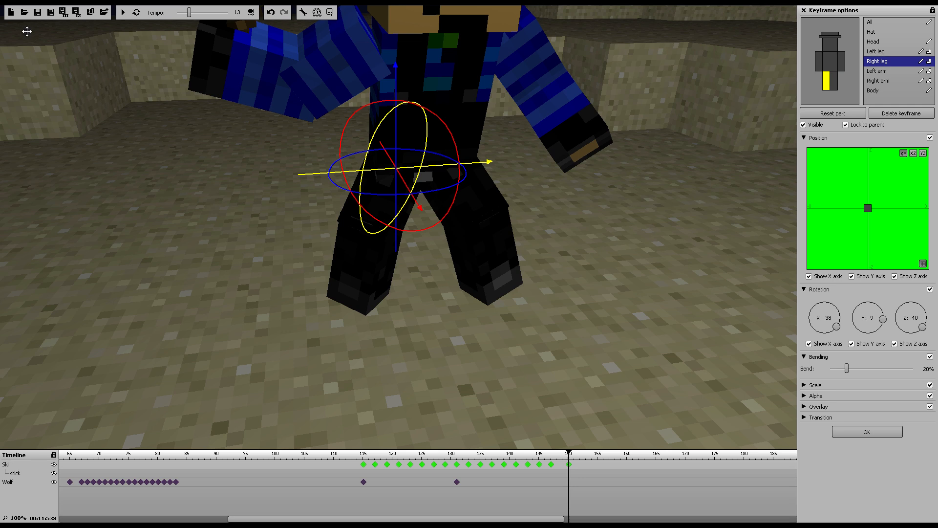
{"action": "left_click_drag", "start_coordinate": [386, 200], "coordinate": [395, 198]}
{"action": "left_click_drag", "start_coordinate": [392, 138], "coordinate": [387, 167]}
{"action": "scroll", "coordinate": [731, 123], "scroll_direction": "down", "scroll_amount": 5}
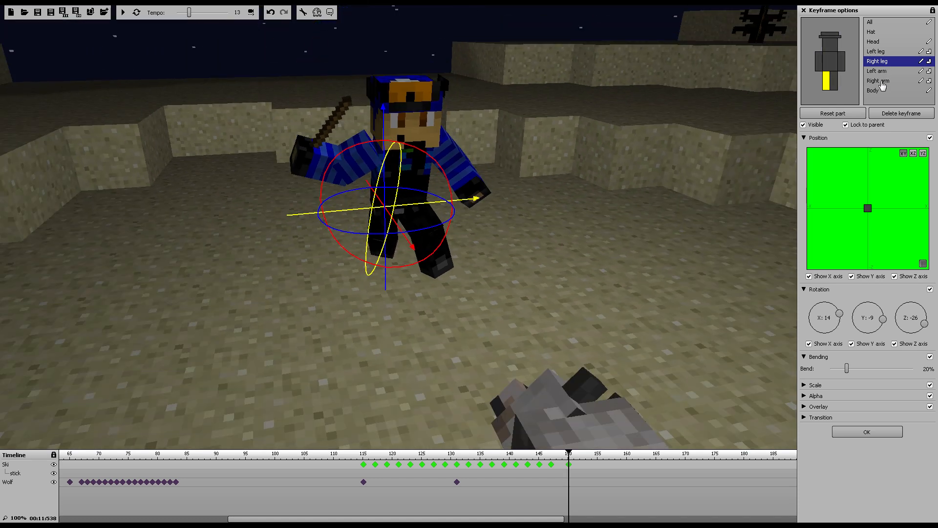
{"action": "left_click", "coordinate": [880, 52]}
{"action": "left_click_drag", "start_coordinate": [446, 204], "coordinate": [434, 236]}
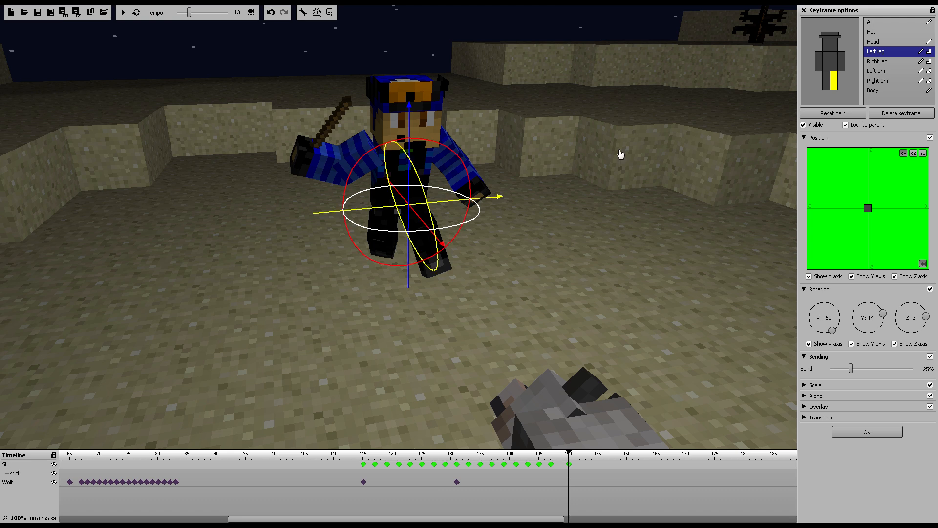
- Swing Ski's right arm with the stick down to his side and adjust the left arm's rotation at frame 150
{"action": "left_click", "coordinate": [820, 62]}
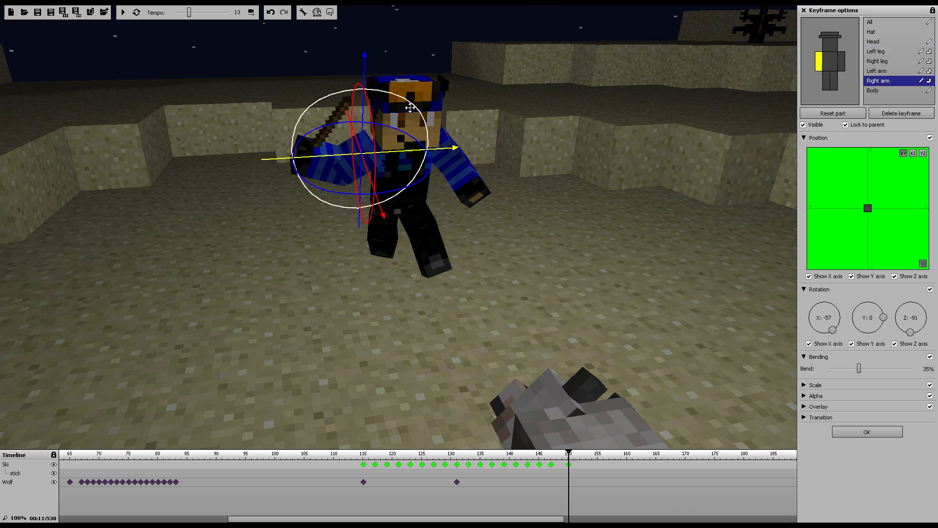
{"action": "left_click_drag", "start_coordinate": [424, 119], "coordinate": [388, 86]}
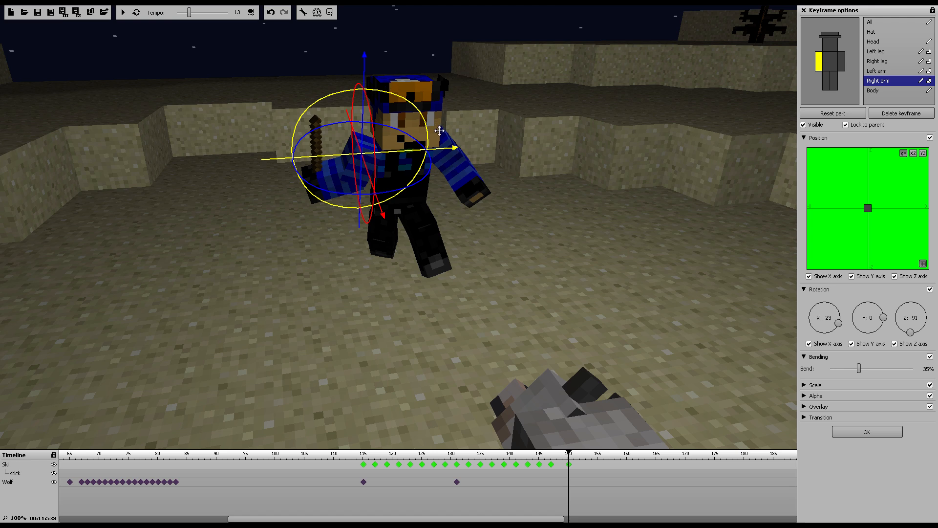
{"action": "mouse_move", "coordinate": [421, 184]}
{"action": "left_mouse_down"}
{"action": "mouse_move", "coordinate": [396, 195]}
{"action": "mouse_move", "coordinate": [415, 182]}
{"action": "left_mouse_up"}
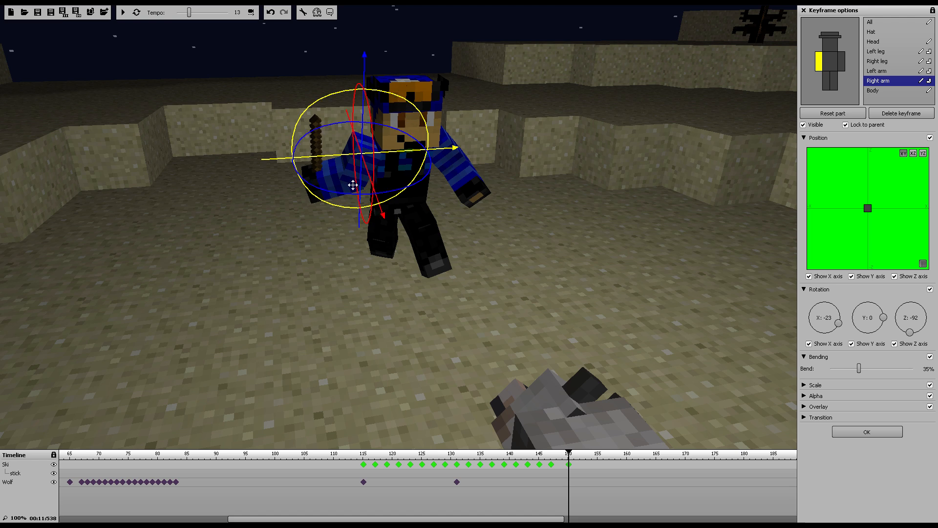
{"action": "left_click_drag", "start_coordinate": [363, 195], "coordinate": [424, 175]}
{"action": "left_click", "coordinate": [840, 63]}
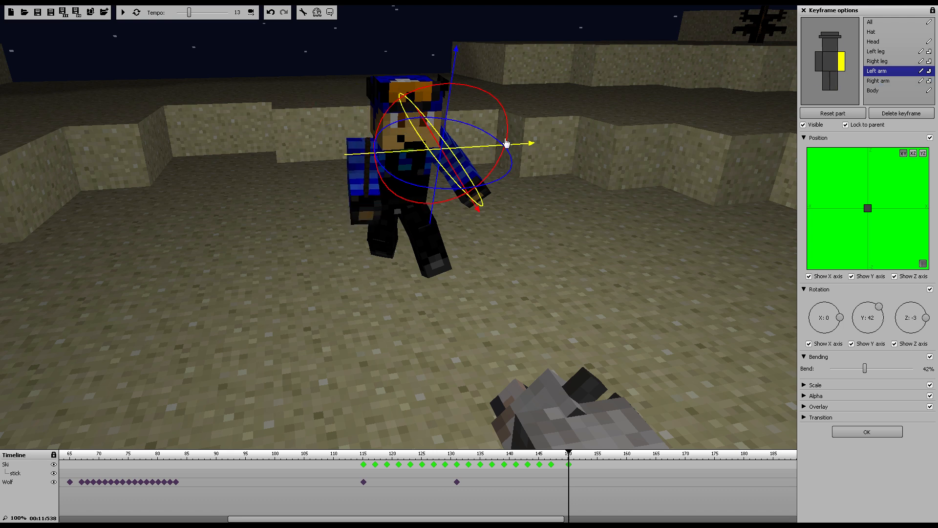
{"action": "mouse_move", "coordinate": [505, 176]}
{"action": "left_mouse_down"}
{"action": "mouse_move", "coordinate": [516, 176]}
{"action": "mouse_move", "coordinate": [521, 122]}
{"action": "mouse_move", "coordinate": [507, 177]}
{"action": "mouse_move", "coordinate": [499, 166]}
{"action": "left_mouse_up"}
{"action": "left_click_drag", "start_coordinate": [406, 113], "coordinate": [496, 41]}
- Tilt Ski's head down to an X rotation of -3 and lean his body forward to X 24 at frame 150
{"action": "left_click", "coordinate": [826, 46]}
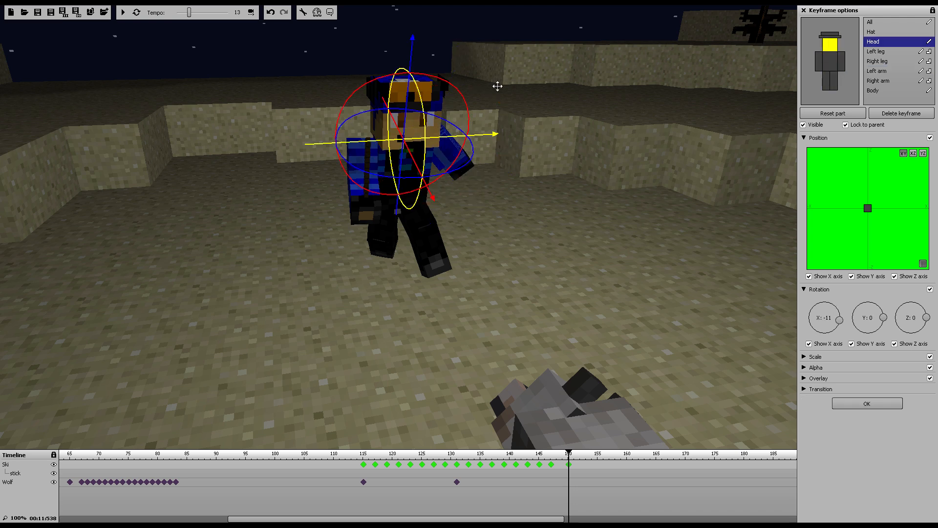
{"action": "left_click_drag", "start_coordinate": [419, 99], "coordinate": [420, 110]}
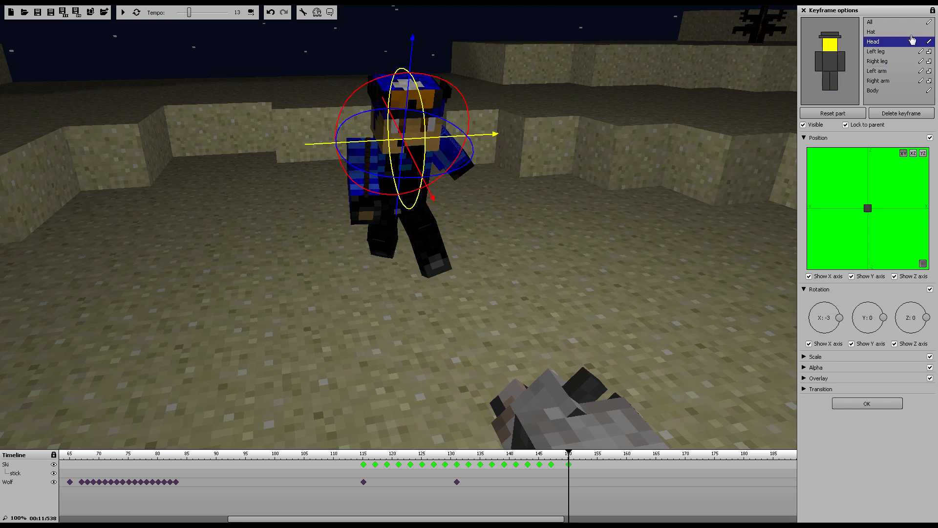
{"action": "left_click", "coordinate": [829, 63]}
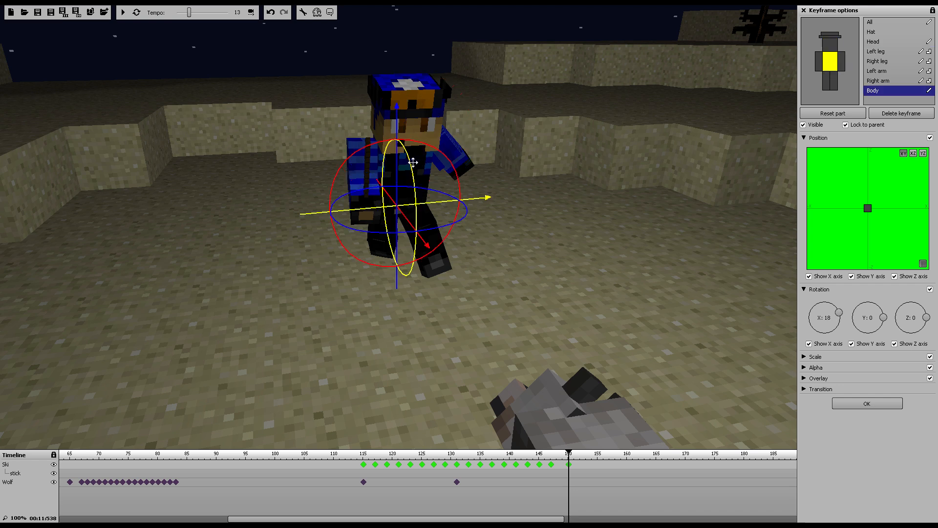
{"action": "left_click_drag", "start_coordinate": [412, 168], "coordinate": [438, 162]}
{"action": "mouse_move", "coordinate": [569, 453]}
{"action": "left_mouse_down"}
{"action": "mouse_move", "coordinate": [539, 454]}
{"action": "mouse_move", "coordinate": [577, 455]}
{"action": "mouse_move", "coordinate": [569, 457]}
{"action": "left_mouse_up"}
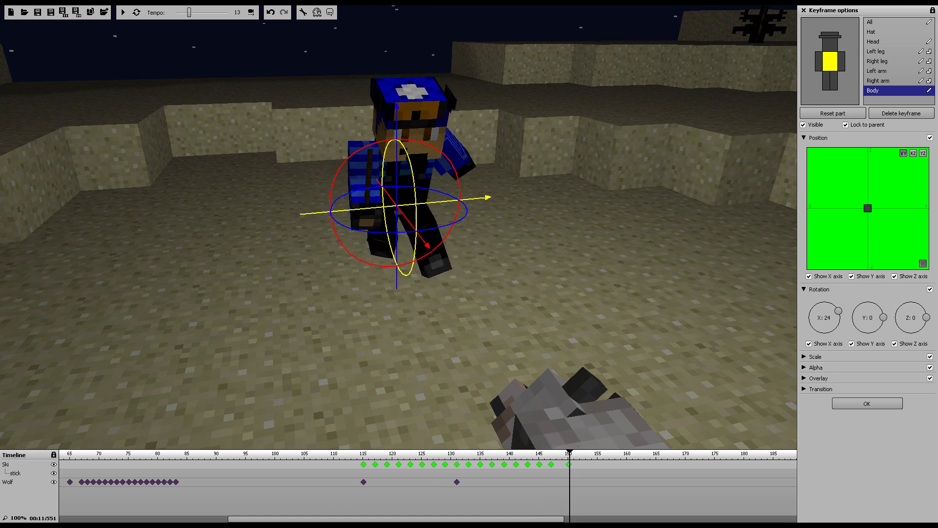
- Shift Ski's whole figure at frame 150, then duplicate the keyframe at frame 152 and move him forward toward the wolf
{"action": "left_click", "coordinate": [872, 22]}
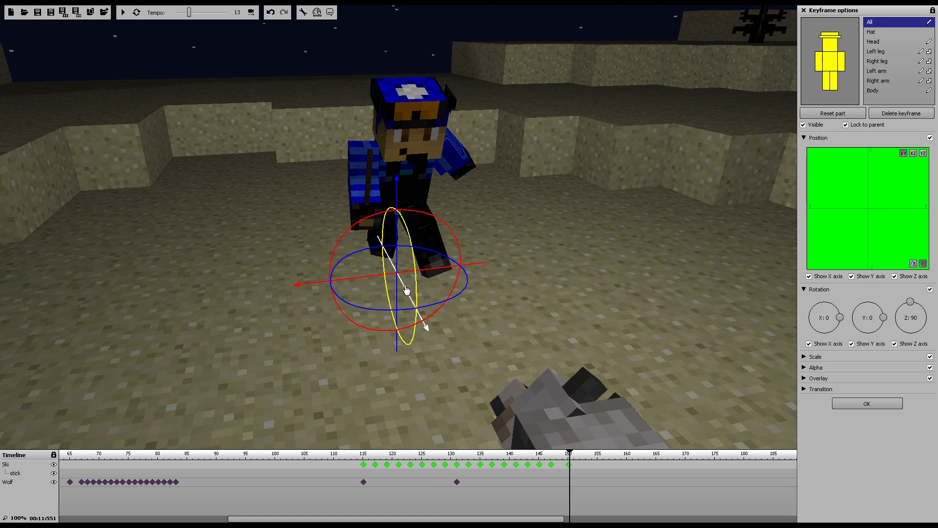
{"action": "left_click_drag", "start_coordinate": [407, 290], "coordinate": [393, 255]}
{"action": "mouse_move", "coordinate": [569, 455]}
{"action": "left_mouse_down"}
{"action": "mouse_move", "coordinate": [535, 464]}
{"action": "mouse_move", "coordinate": [588, 470]}
{"action": "mouse_move", "coordinate": [569, 471]}
{"action": "left_mouse_up"}
{"action": "double_click", "coordinate": [582, 467]}
{"action": "left_click_drag", "start_coordinate": [408, 298], "coordinate": [448, 322]}
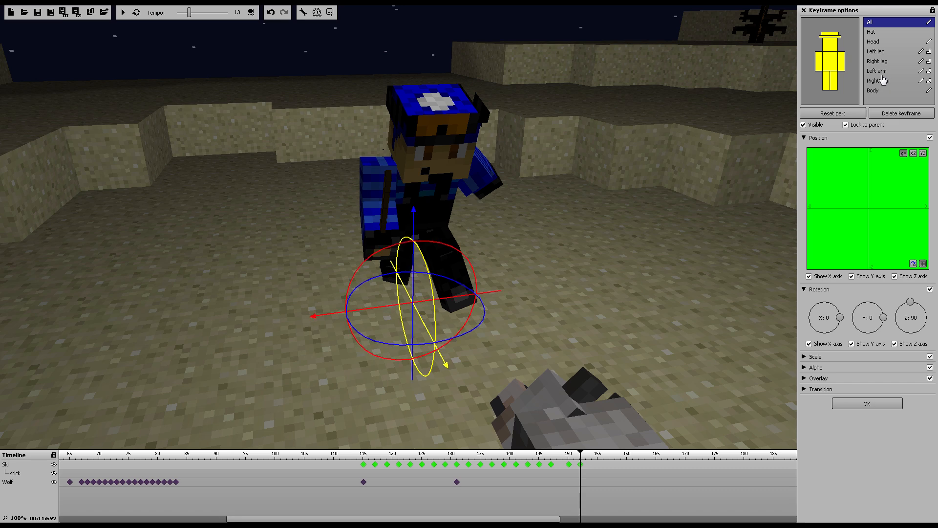
- Swing Ski's right leg forward at frame 152, setting its X rotation to -58
{"action": "left_click", "coordinate": [871, 63]}
{"action": "right_click_drag", "start_coordinate": [615, 210], "coordinate": [577, 204]}
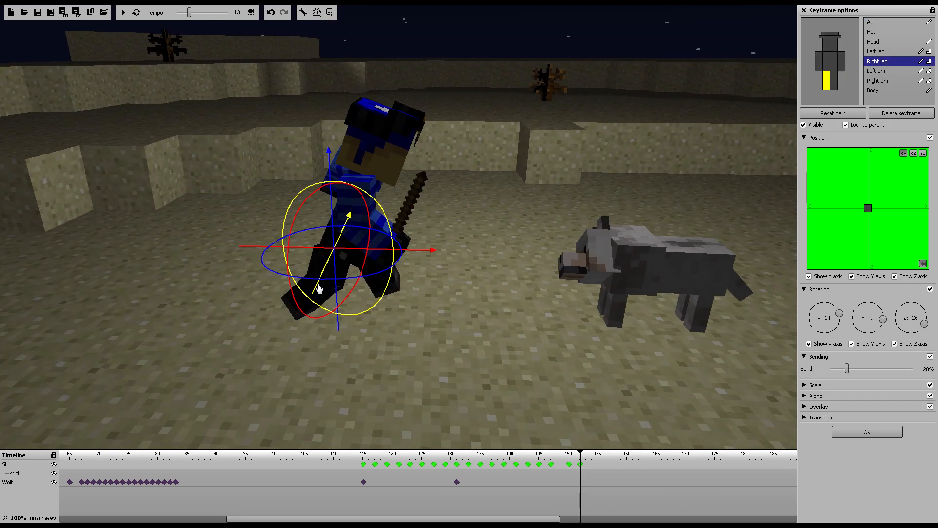
{"action": "left_click_drag", "start_coordinate": [296, 201], "coordinate": [264, 272]}
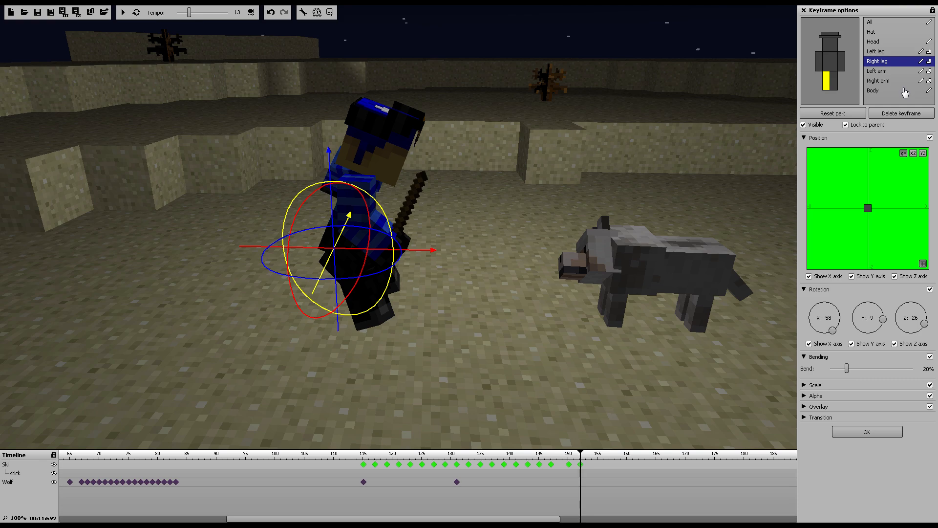
- Rotate Ski's left leg back to X 5 with a 43% bend and reduce the right leg's bend to 15% at frame 152
{"action": "left_click", "coordinate": [885, 72]}
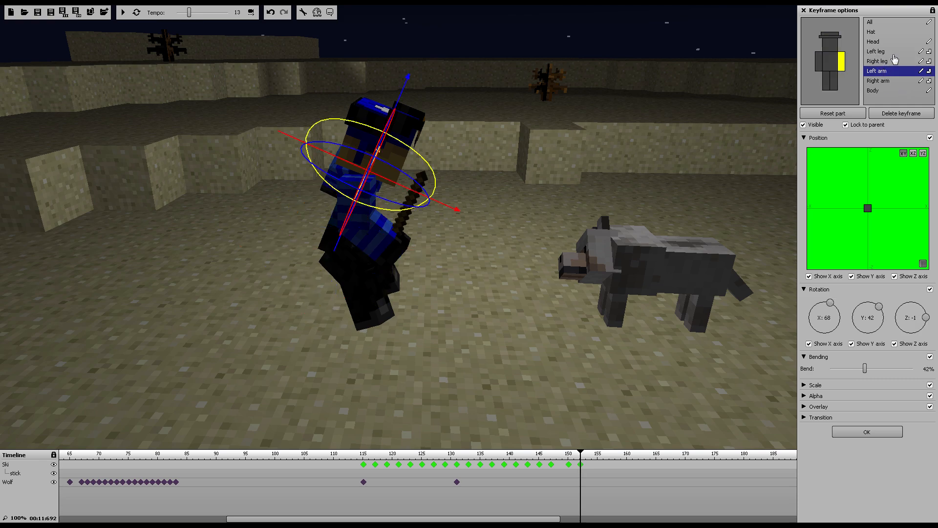
{"action": "left_click", "coordinate": [892, 52]}
{"action": "left_click_drag", "start_coordinate": [684, 93], "coordinate": [84, 7]}
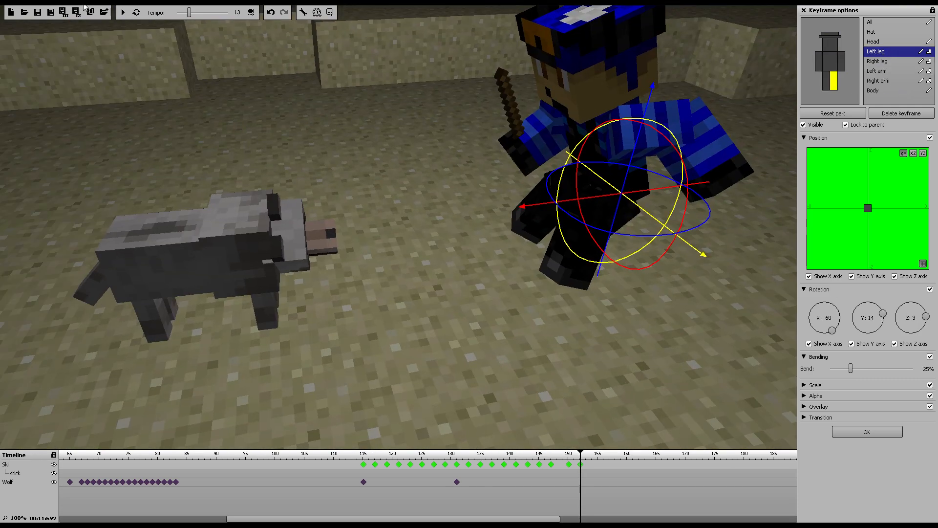
{"action": "right_click_drag", "start_coordinate": [362, 184], "coordinate": [426, 184]}
{"action": "left_click_drag", "start_coordinate": [333, 129], "coordinate": [235, 103]}
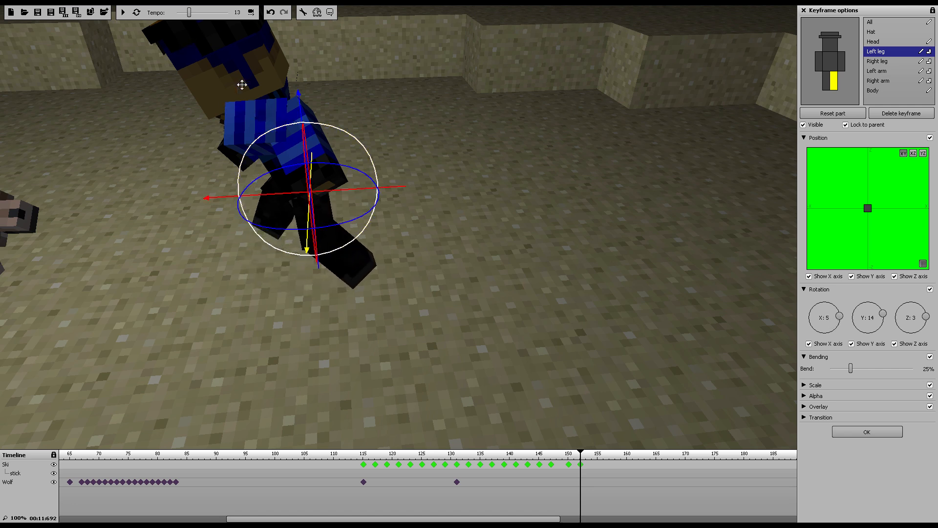
{"action": "left_click_drag", "start_coordinate": [851, 370], "coordinate": [866, 368]}
{"action": "left_click_drag", "start_coordinate": [489, 215], "coordinate": [528, 221]}
{"action": "left_click_drag", "start_coordinate": [615, 259], "coordinate": [411, 225]}
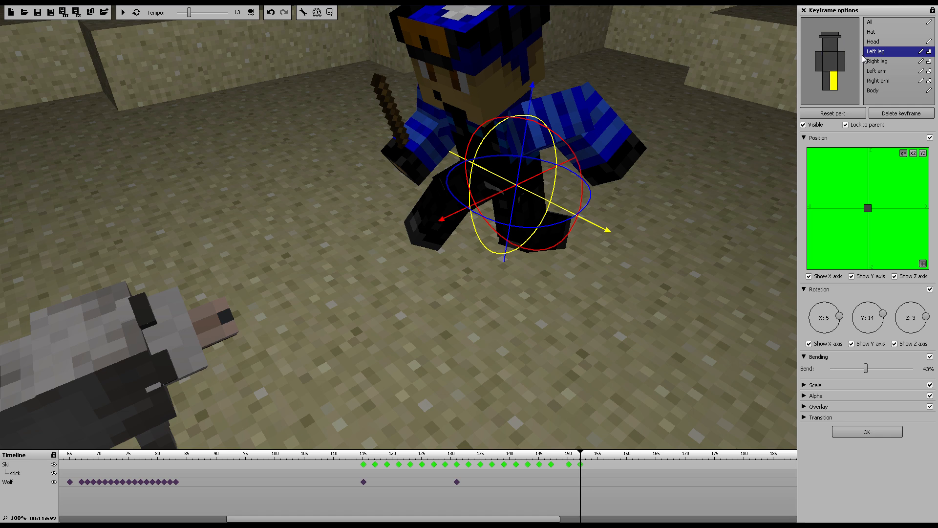
{"action": "left_click", "coordinate": [877, 62]}
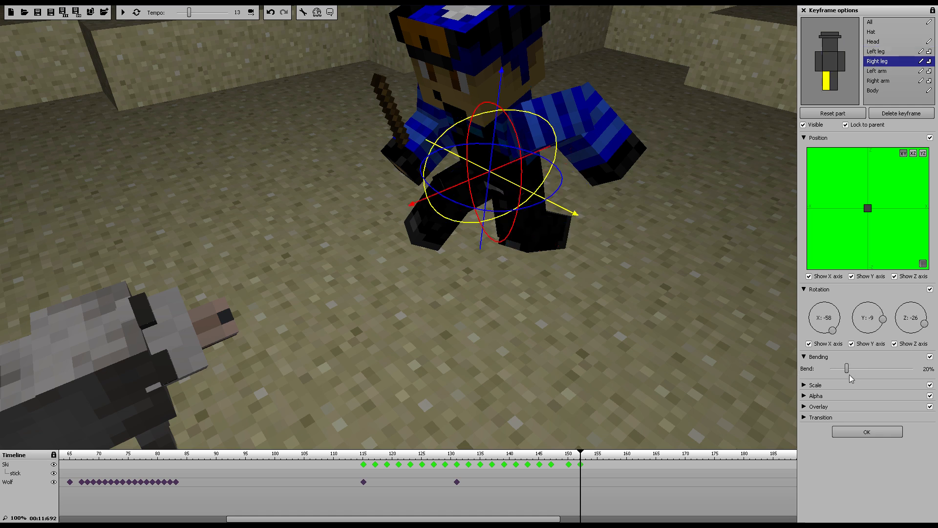
{"action": "left_click_drag", "start_coordinate": [848, 370], "coordinate": [844, 372]}
- Swing Ski's left arm to X -36 with a 71% bend and his right arm back to X 64 at frame 152
{"action": "left_click", "coordinate": [876, 70]}
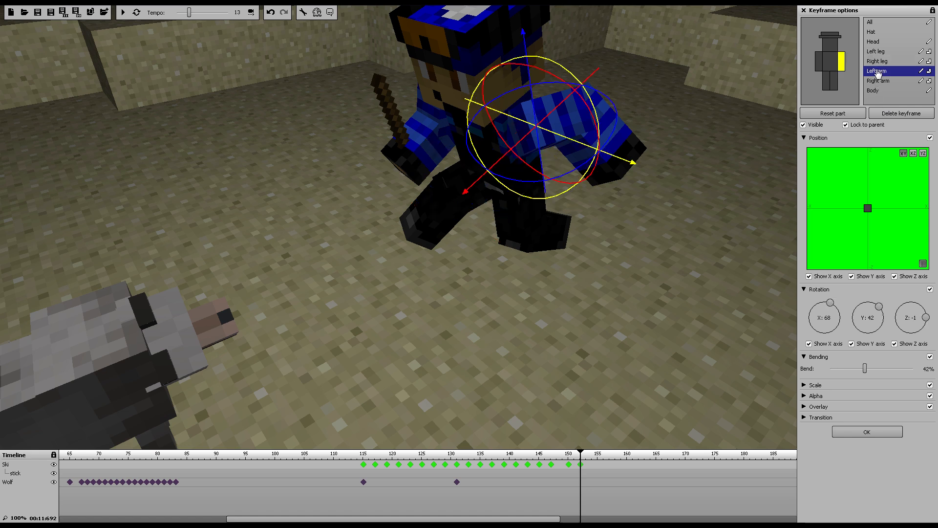
{"action": "left_click_drag", "start_coordinate": [584, 78], "coordinate": [626, 177]}
{"action": "left_click_drag", "start_coordinate": [865, 370], "coordinate": [890, 377]}
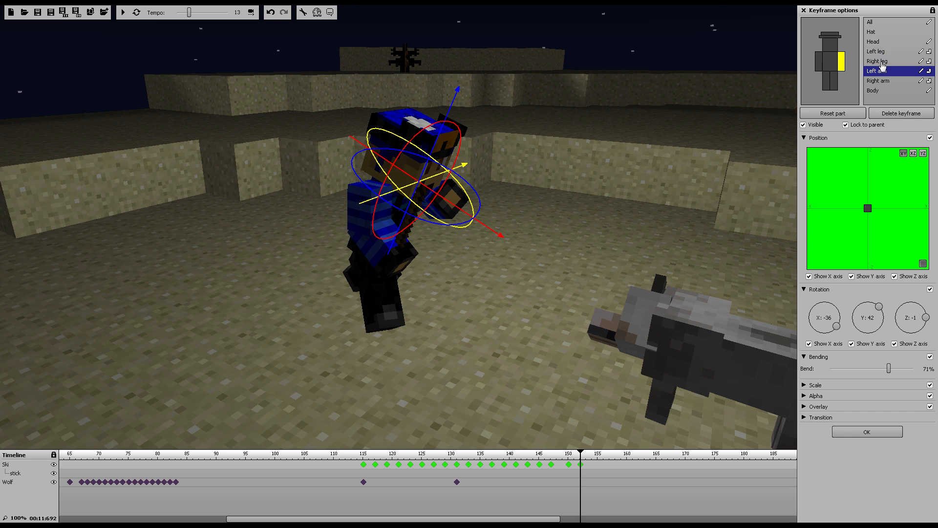
{"action": "left_click", "coordinate": [880, 81]}
{"action": "left_click_drag", "start_coordinate": [411, 163], "coordinate": [460, 145]}
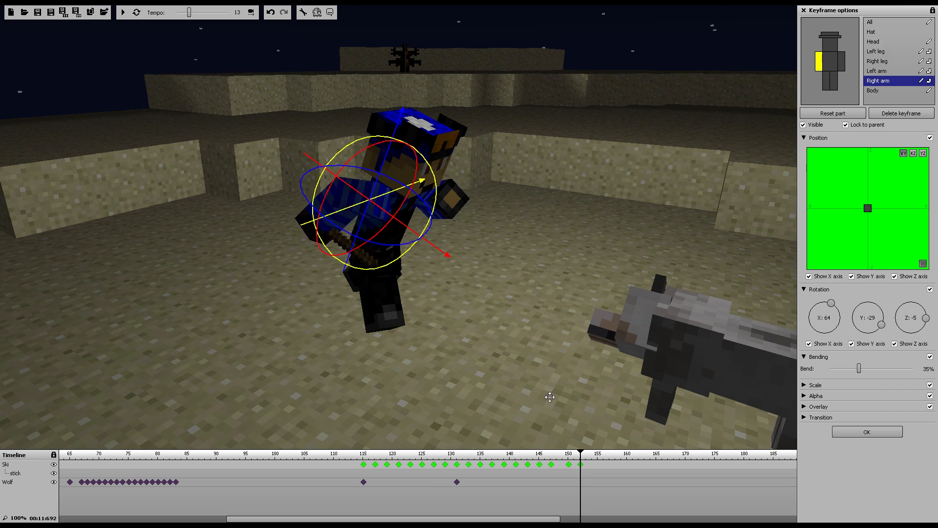
- Duplicate Ski's frame 152 keyframe at frame 154 and move his whole figure forward toward the wolf
{"action": "mouse_move", "coordinate": [581, 456]}
{"action": "left_mouse_down"}
{"action": "mouse_move", "coordinate": [524, 456]}
{"action": "mouse_move", "coordinate": [592, 456]}
{"action": "mouse_move", "coordinate": [583, 468]}
{"action": "left_mouse_up"}
{"action": "left_click", "coordinate": [580, 466]}
{"action": "left_click", "coordinate": [594, 465]}
{"action": "mouse_move", "coordinate": [569, 264]}
{"action": "right_mouse_down"}
{"action": "mouse_move", "coordinate": [552, 265]}
{"action": "mouse_move", "coordinate": [582, 269]}
{"action": "right_mouse_up"}
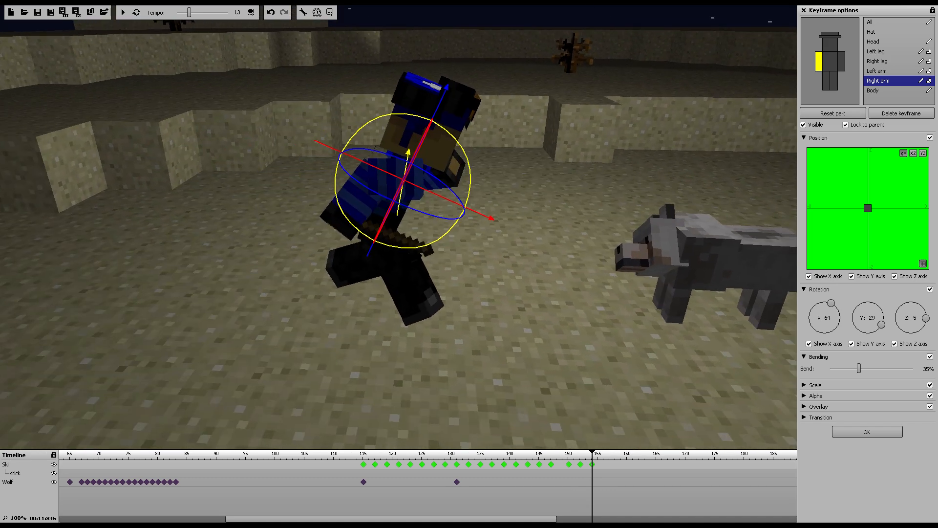
{"action": "left_click", "coordinate": [870, 23]}
{"action": "left_click_drag", "start_coordinate": [412, 314], "coordinate": [461, 320]}
- Turn Ski's whole figure about the vertical axis at frame 154 so that he faces away from the wolf
{"action": "key", "text": "d"}
{"action": "right_click_drag", "start_coordinate": [581, 253], "coordinate": [589, 252]}
{"action": "key", "text": "a"}
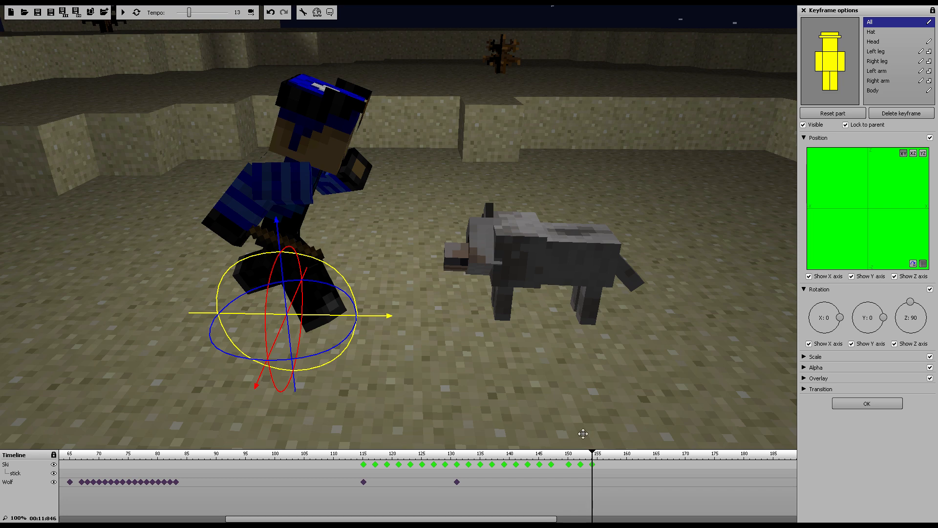
{"action": "key", "text": "d"}
{"action": "right_click_drag", "start_coordinate": [69, 39], "coordinate": [62, 37]}
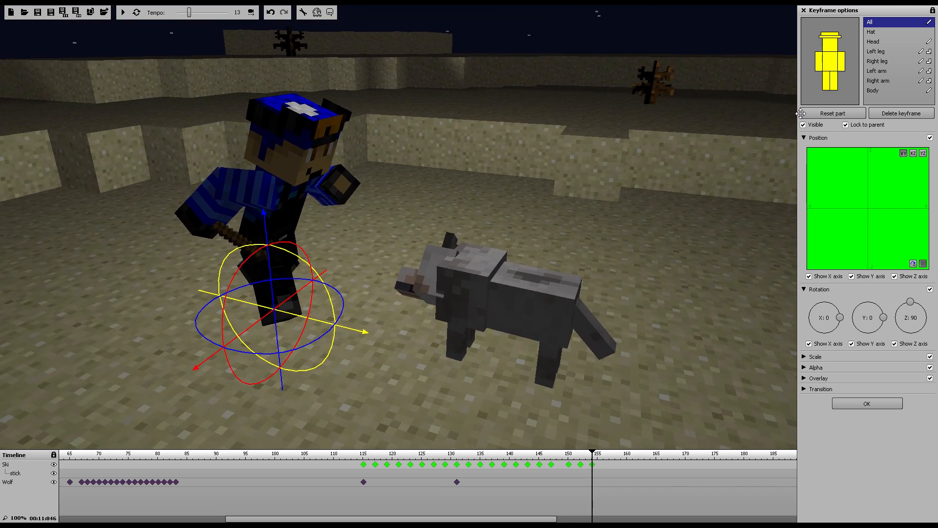
{"action": "key", "text": "d"}
{"action": "right_click_drag", "start_coordinate": [473, 136], "coordinate": [460, 146]}
{"action": "key", "text": "a"}
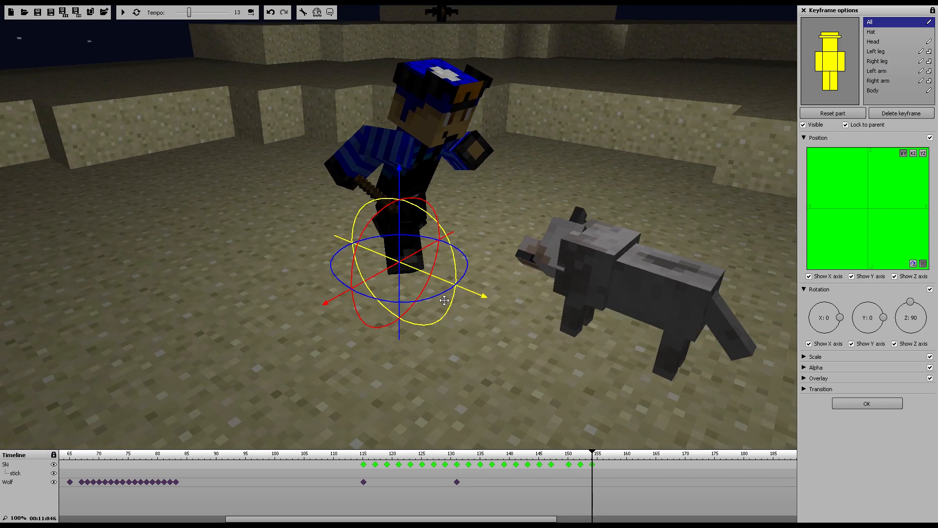
{"action": "left_click_drag", "start_coordinate": [441, 296], "coordinate": [420, 297]}
- Rotate Ski's right leg back to an X rotation of 0 at frame 154 and increase its bend
{"action": "left_click", "coordinate": [871, 62]}
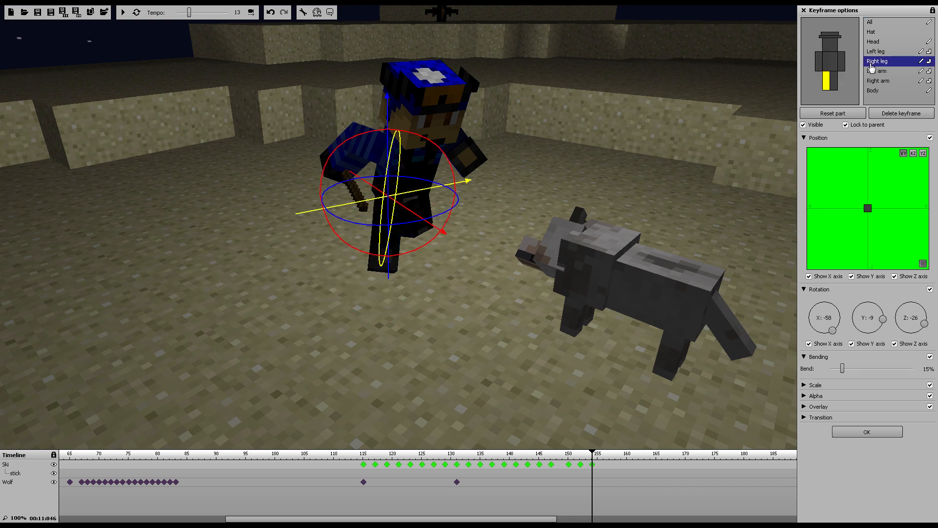
{"action": "left_click_drag", "start_coordinate": [395, 147], "coordinate": [392, 172]}
{"action": "key", "text": "a"}
{"action": "right_click_drag", "start_coordinate": [593, 207], "coordinate": [620, 208]}
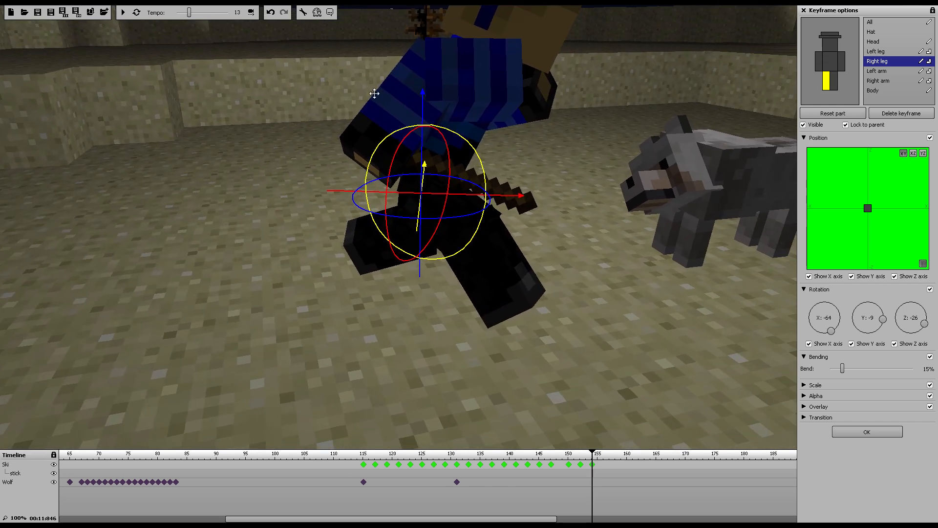
{"action": "left_click_drag", "start_coordinate": [446, 129], "coordinate": [523, 193]}
{"action": "right_click_drag", "start_coordinate": [582, 159], "coordinate": [430, 166]}
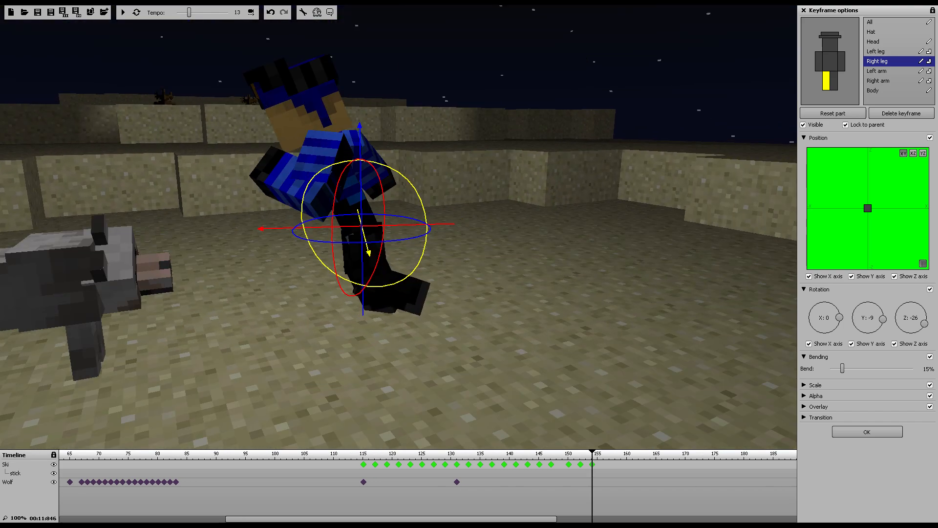
{"action": "left_click_drag", "start_coordinate": [846, 371], "coordinate": [858, 370]}
- Swing Ski's left leg forward to X -57 and set its bend to 27% at frame 154
{"action": "left_click", "coordinate": [878, 51]}
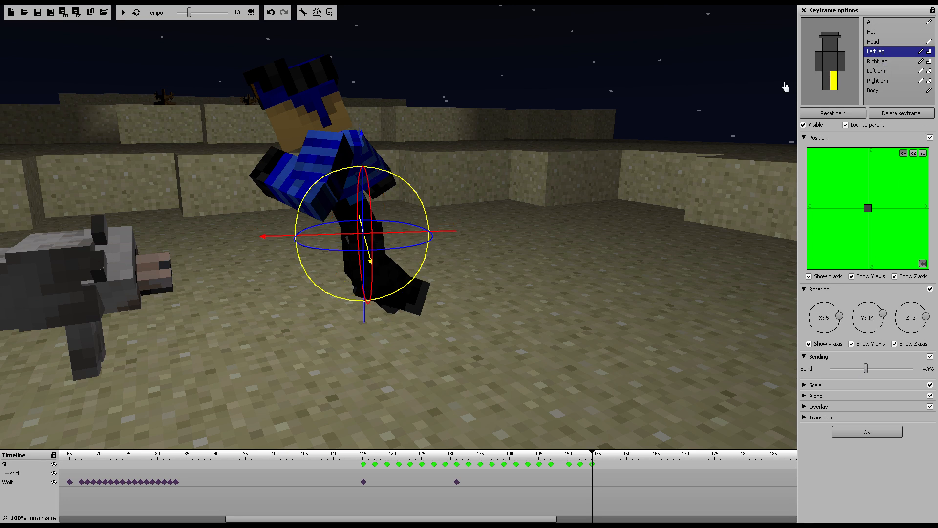
{"action": "left_click_drag", "start_coordinate": [393, 195], "coordinate": [448, 254]}
{"action": "left_click_drag", "start_coordinate": [867, 371], "coordinate": [853, 370]}
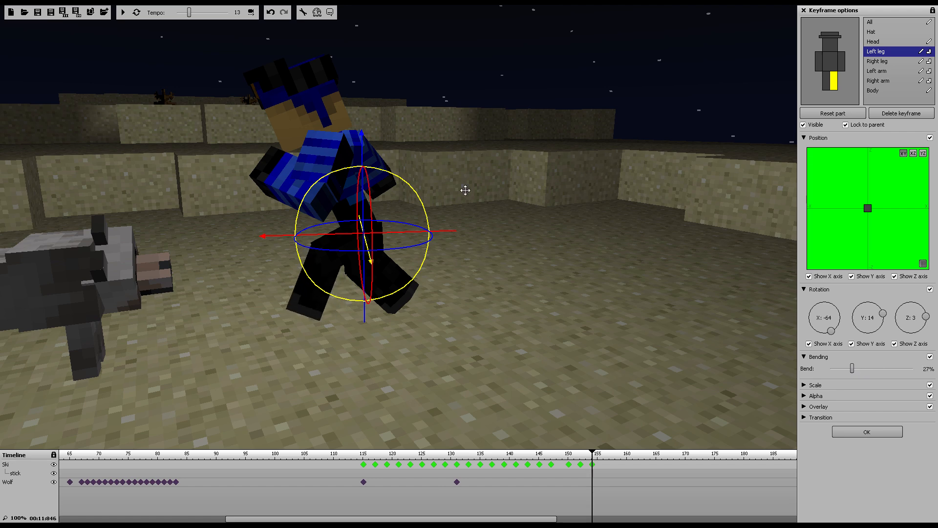
{"action": "left_click_drag", "start_coordinate": [402, 181], "coordinate": [394, 177]}
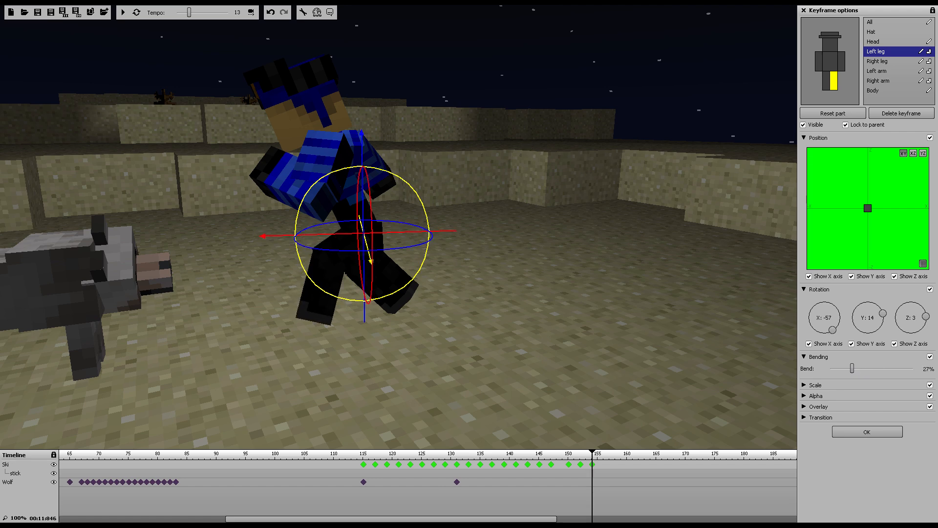
{"action": "right_click_drag", "start_coordinate": [527, 146], "coordinate": [518, 127]}
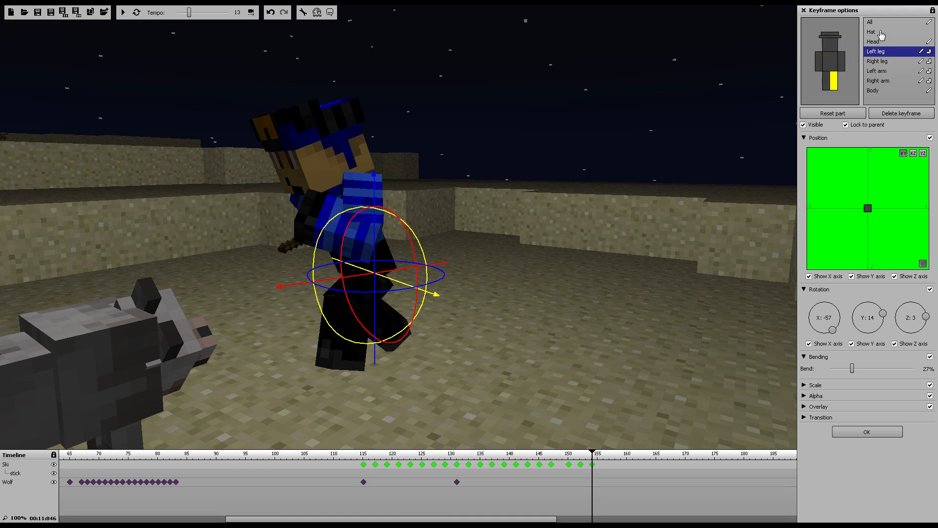
- Twist Ski's body to a Z rotation of -57 at frame 154
{"action": "left_click", "coordinate": [875, 90]}
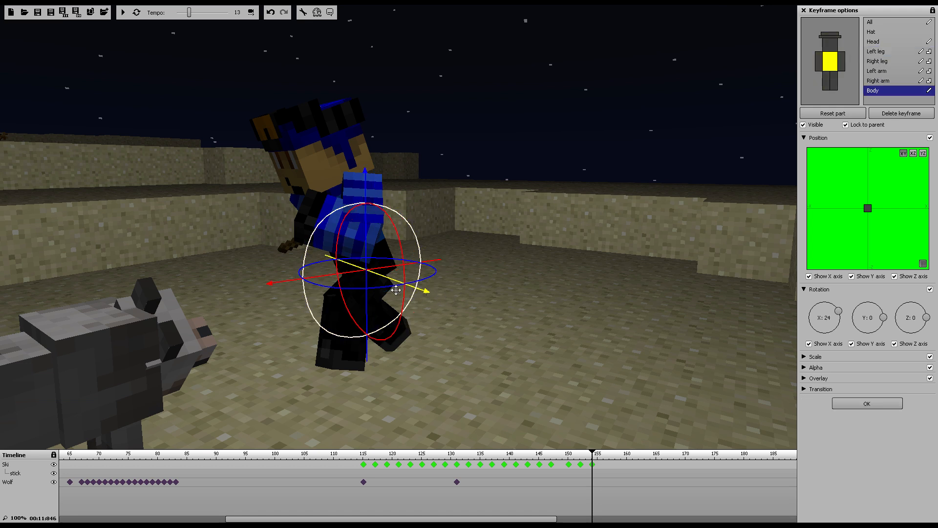
{"action": "left_click_drag", "start_coordinate": [402, 293], "coordinate": [367, 291]}
{"action": "mouse_move", "coordinate": [590, 454]}
{"action": "left_mouse_down"}
{"action": "mouse_move", "coordinate": [567, 454]}
{"action": "mouse_move", "coordinate": [591, 454]}
{"action": "left_mouse_up"}
{"action": "left_click", "coordinate": [593, 465]}
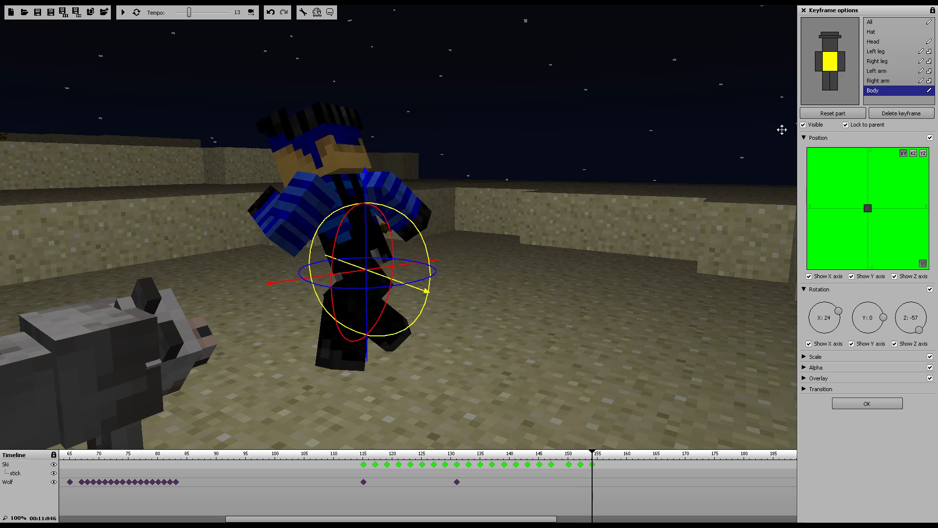
- Turn Ski's head to a Z rotation of -42 at frame 154 and check the pose from other angles
{"action": "left_click", "coordinate": [878, 34]}
{"action": "left_click", "coordinate": [884, 42]}
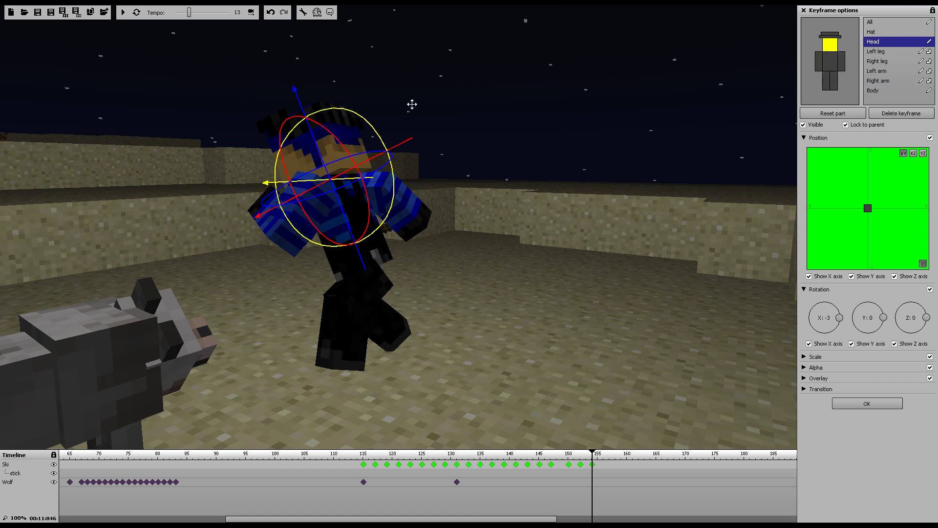
{"action": "left_click_drag", "start_coordinate": [362, 157], "coordinate": [567, 189]}
{"action": "right_click_drag", "start_coordinate": [565, 131], "coordinate": [41, 45]}
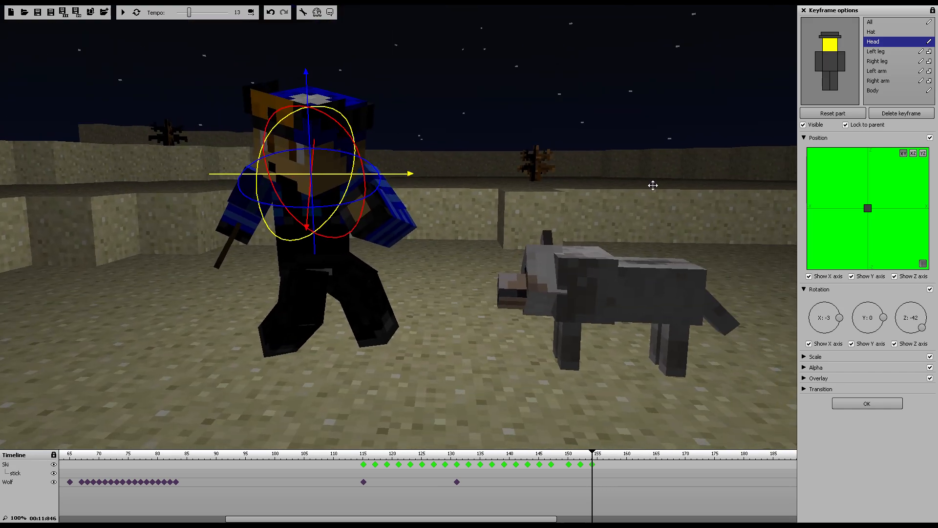
{"action": "right_click_drag", "start_coordinate": [691, 179], "coordinate": [54, 30]}
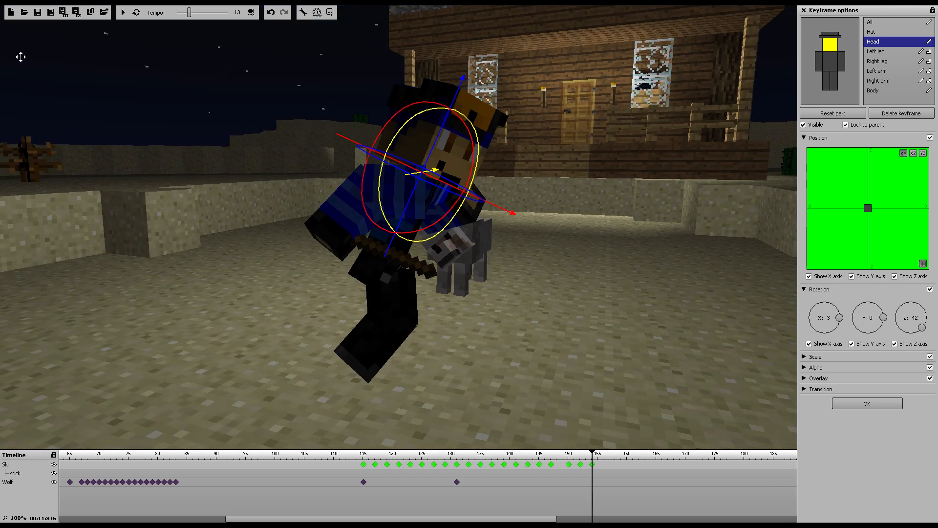
- Try rotating Ski's right arm to X 3, Y -69, Z 9 at frame 154, and undo the stray shift of its position
{"action": "left_click", "coordinate": [879, 61]}
{"action": "left_click", "coordinate": [881, 71]}
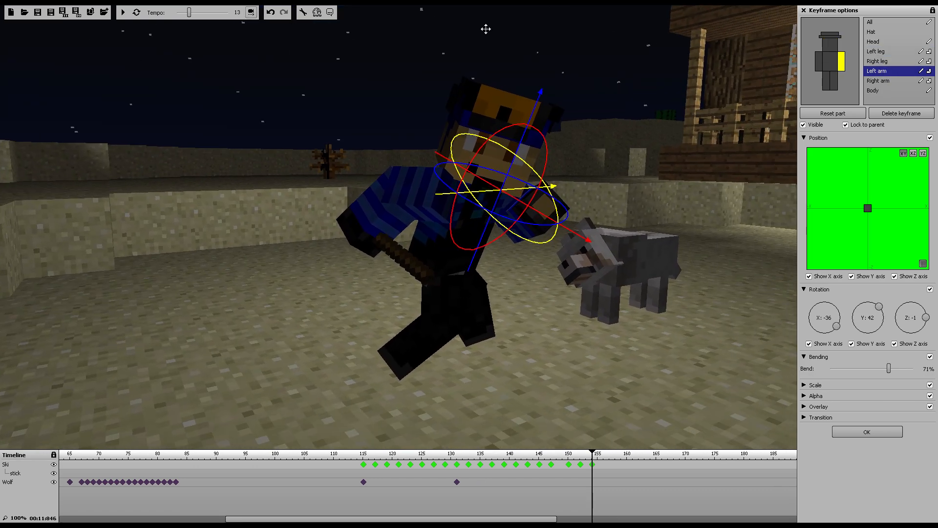
{"action": "left_click", "coordinate": [872, 82]}
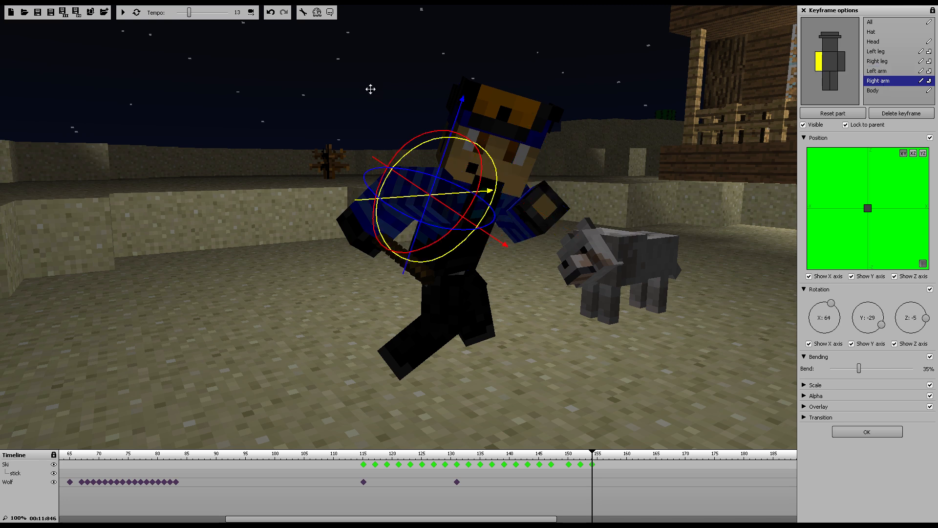
{"action": "left_click_drag", "start_coordinate": [423, 140], "coordinate": [478, 128]}
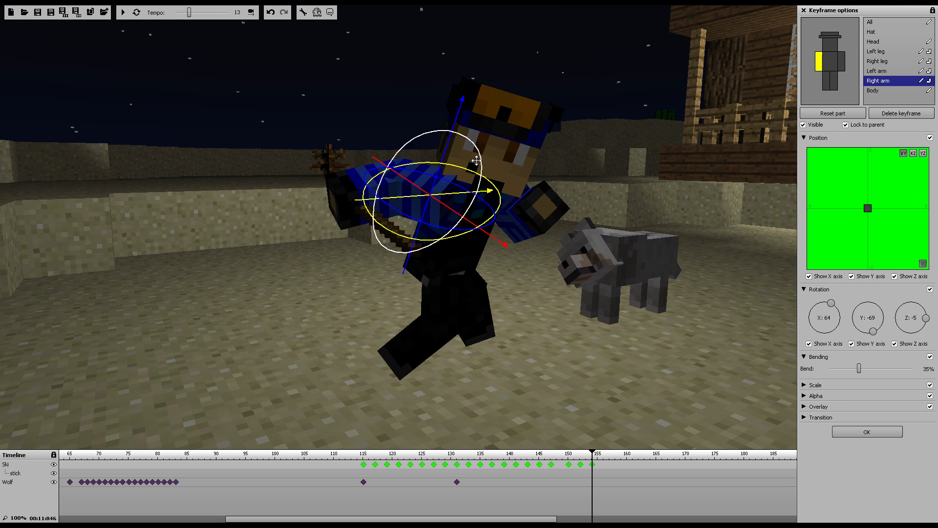
{"action": "left_click_drag", "start_coordinate": [490, 194], "coordinate": [443, 147]}
{"action": "mouse_move", "coordinate": [384, 203]}
{"action": "left_mouse_down"}
{"action": "mouse_move", "coordinate": [397, 210]}
{"action": "mouse_move", "coordinate": [382, 204]}
{"action": "left_mouse_up"}
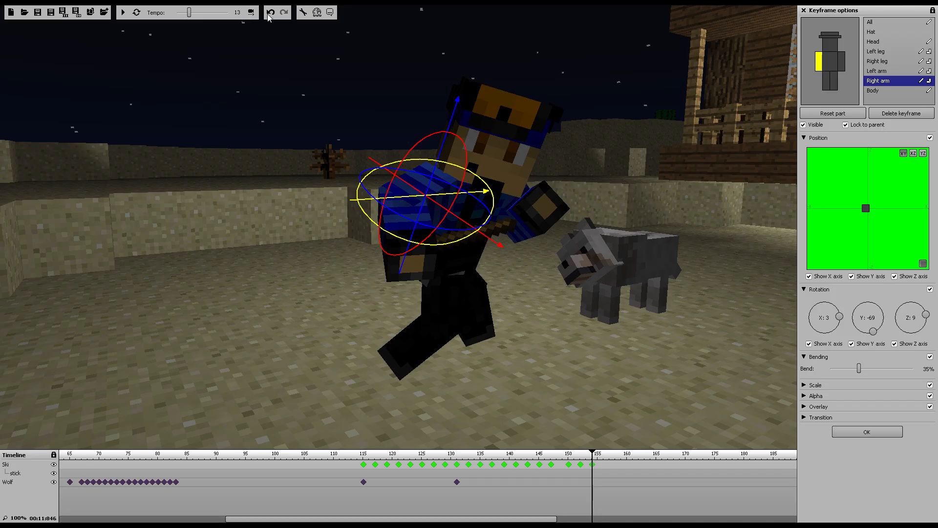
{"action": "left_click", "coordinate": [270, 12]}
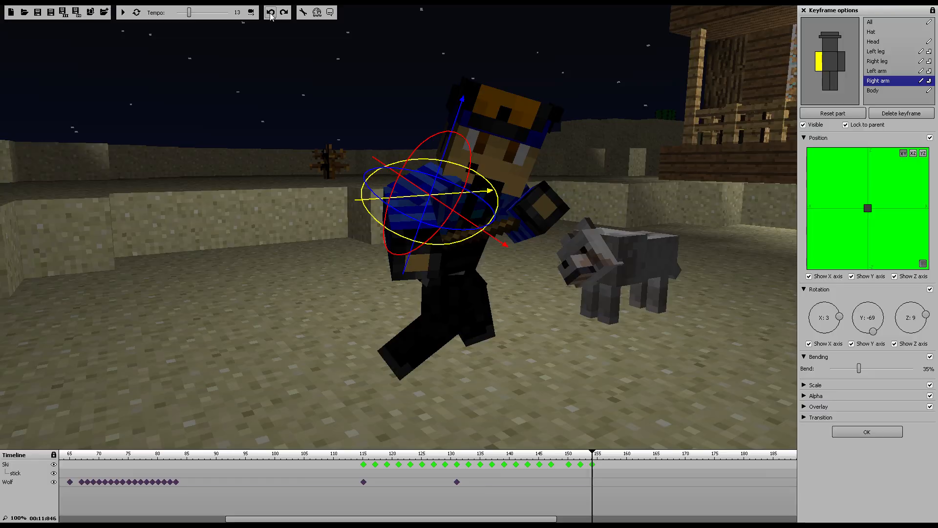
- Adjust Ski's right arm rotation to X 1, Y -45, Z 5 at frame 154
{"action": "mouse_move", "coordinate": [499, 211]}
{"action": "left_mouse_down"}
{"action": "mouse_move", "coordinate": [497, 195]}
{"action": "mouse_move", "coordinate": [496, 207]}
{"action": "left_mouse_up"}
{"action": "mouse_move", "coordinate": [455, 233]}
{"action": "left_mouse_down"}
{"action": "mouse_move", "coordinate": [476, 236]}
{"action": "mouse_move", "coordinate": [450, 233]}
{"action": "left_mouse_up"}
{"action": "left_click_drag", "start_coordinate": [444, 168], "coordinate": [414, 135]}
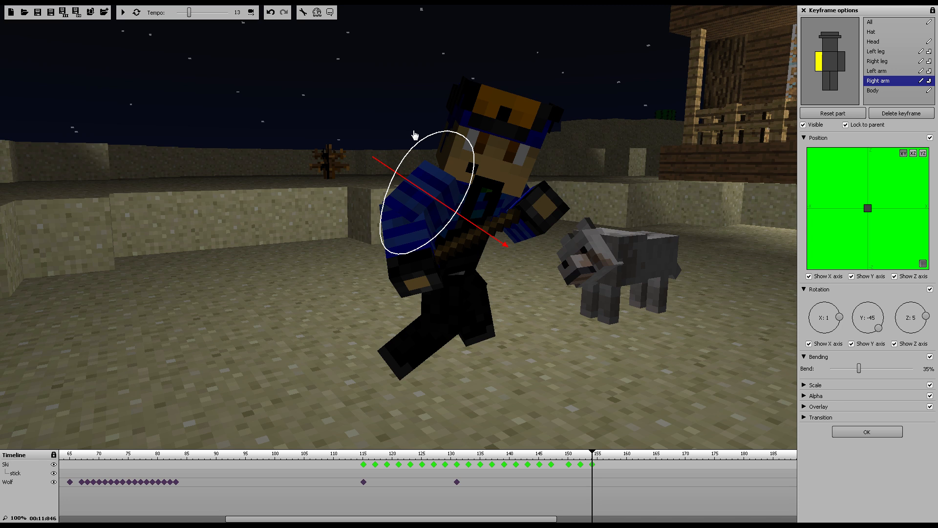
{"action": "left_click_drag", "start_coordinate": [414, 135], "coordinate": [413, 130]}
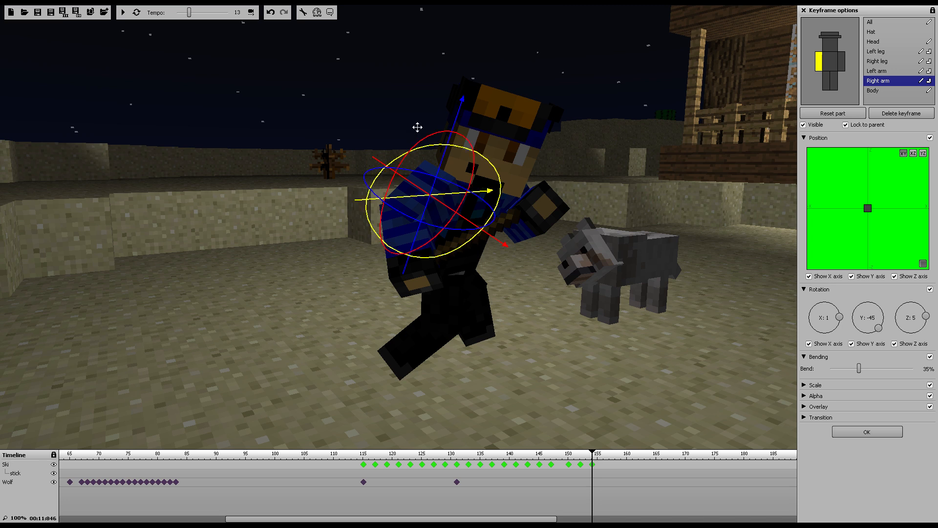
- Raise Ski's right arm with the stick to X 86, Y -87 at frame 154 and straighten it to a 0% bend
{"action": "left_click_drag", "start_coordinate": [497, 169], "coordinate": [509, 196]}
{"action": "left_click_drag", "start_coordinate": [438, 139], "coordinate": [495, 175]}
{"action": "left_click_drag", "start_coordinate": [495, 211], "coordinate": [443, 237]}
{"action": "left_click_drag", "start_coordinate": [859, 373], "coordinate": [853, 370]}
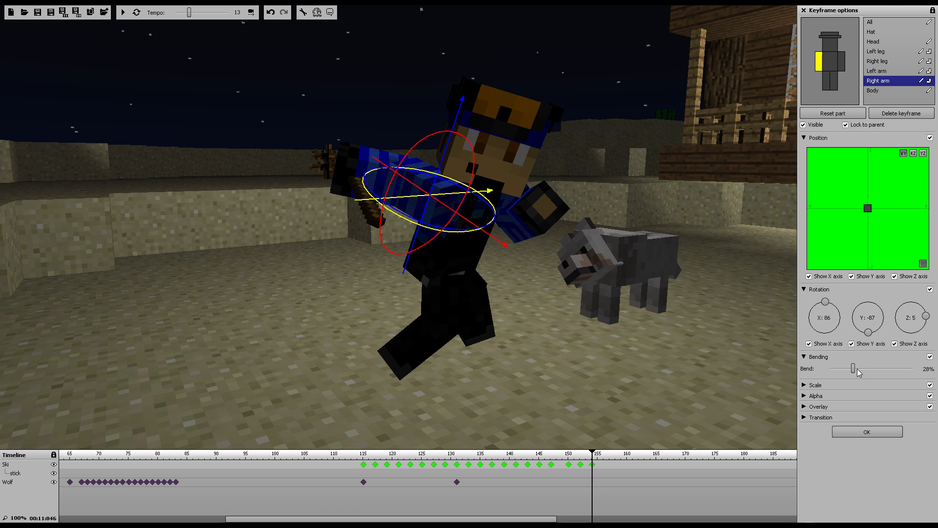
{"action": "left_click_drag", "start_coordinate": [854, 372], "coordinate": [830, 369]}
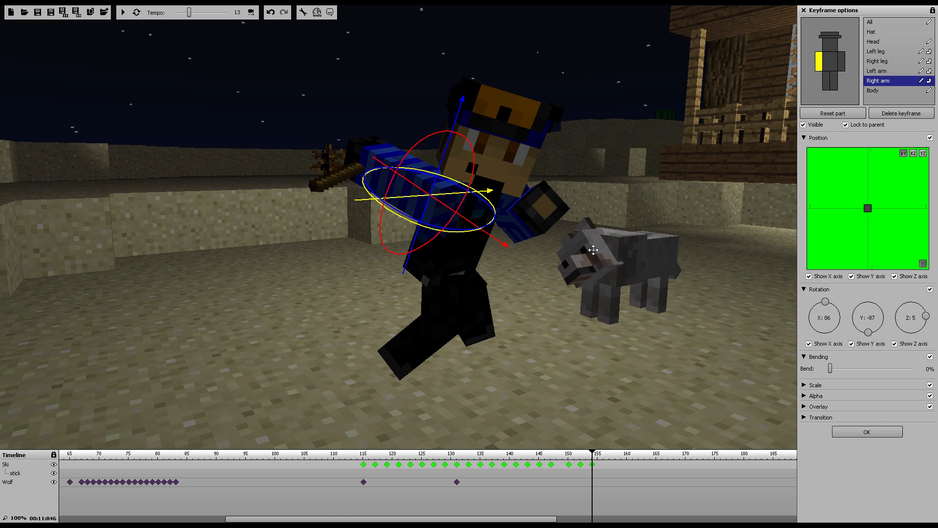
- Play back the end of Ski's run and wind-up from about frame 146
{"action": "left_click_drag", "start_coordinate": [592, 453], "coordinate": [543, 453]}
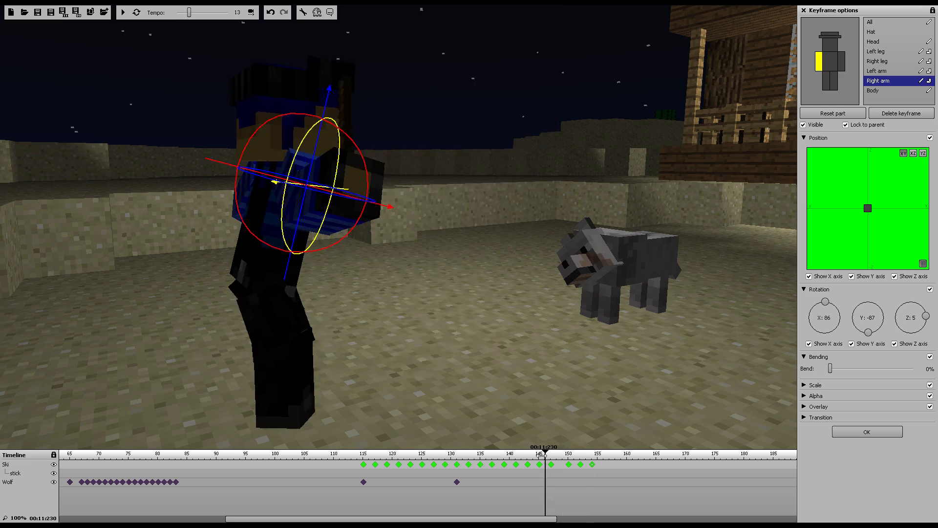
{"action": "left_click", "coordinate": [123, 13]}
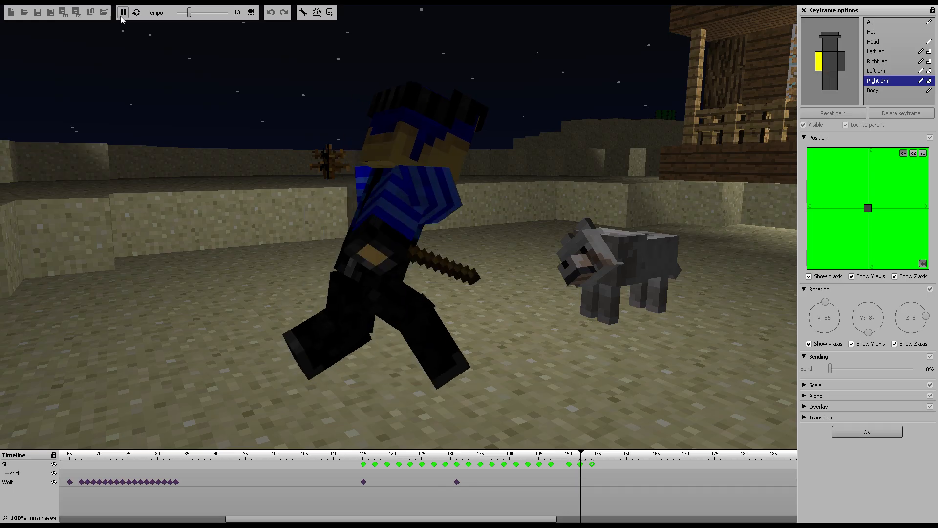
{"action": "left_click", "coordinate": [122, 16]}
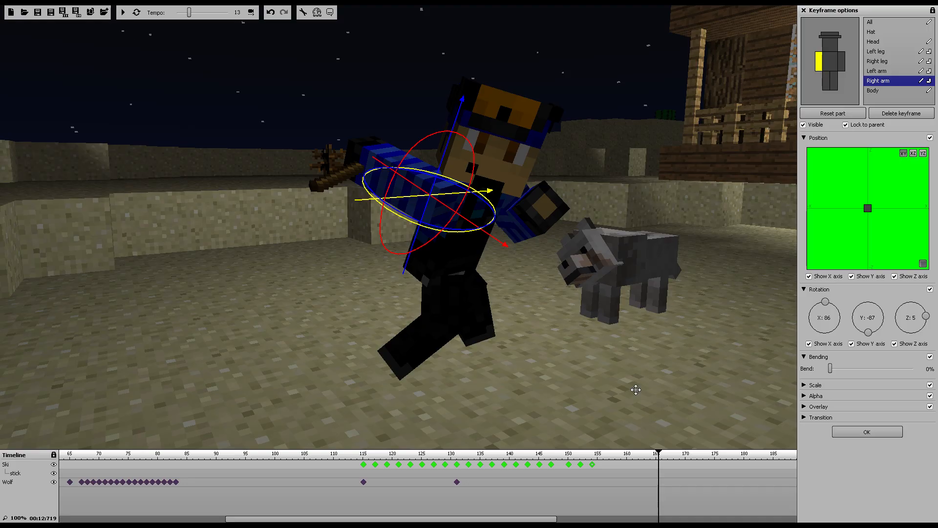
- Copy Ski's frame 154 keyframe to frame 156 for the swing pose
{"action": "left_click", "coordinate": [591, 464]}
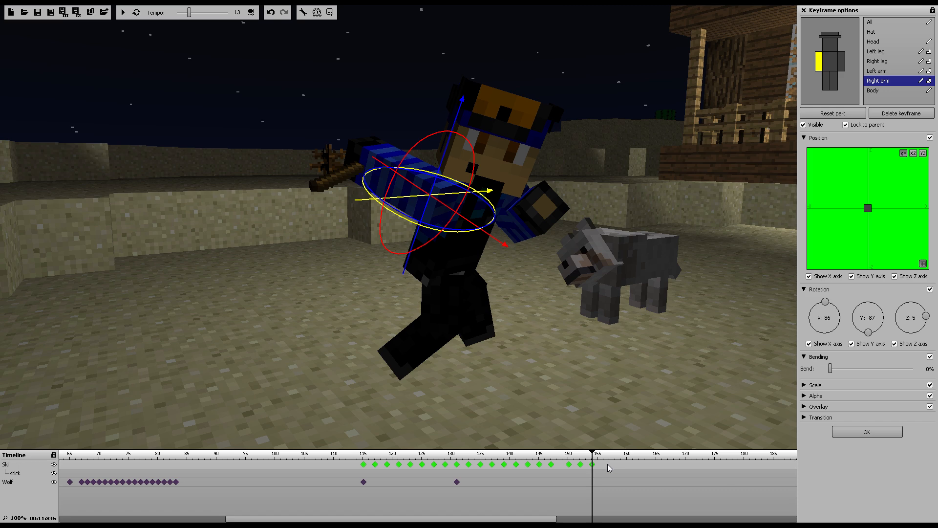
{"action": "left_click", "coordinate": [609, 468]}
{"action": "left_click_drag", "start_coordinate": [609, 468], "coordinate": [604, 468]}
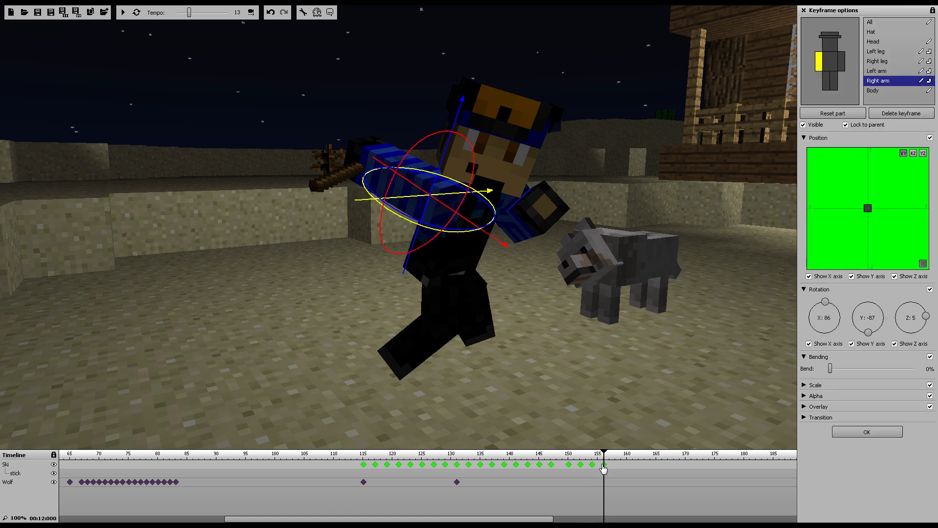
- Twist Ski's body toward the wolf to a rotation of X 24, Y 0, Z 59 at frame 156
{"action": "left_click_drag", "start_coordinate": [608, 356], "coordinate": [491, 346]}
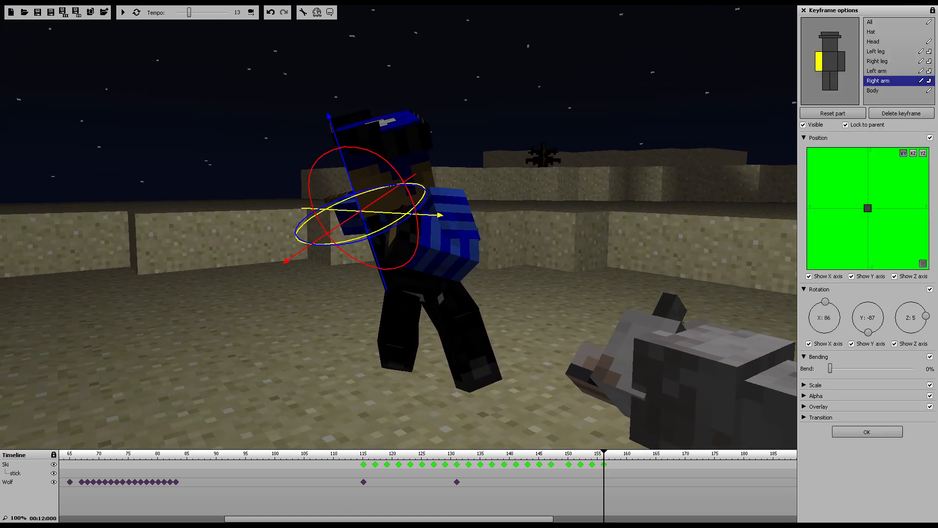
{"action": "left_click", "coordinate": [875, 91]}
{"action": "left_click_drag", "start_coordinate": [434, 311], "coordinate": [570, 61]}
{"action": "key", "text": "s"}
{"action": "right_click_drag", "start_coordinate": [568, 56], "coordinate": [557, 134]}
{"action": "key", "text": "e"}
{"action": "key", "text": "w"}
{"action": "key", "text": "d"}
{"action": "key", "text": "s"}
{"action": "key", "text": "a"}
{"action": "right_click_drag", "start_coordinate": [286, 148], "coordinate": [289, 148]}
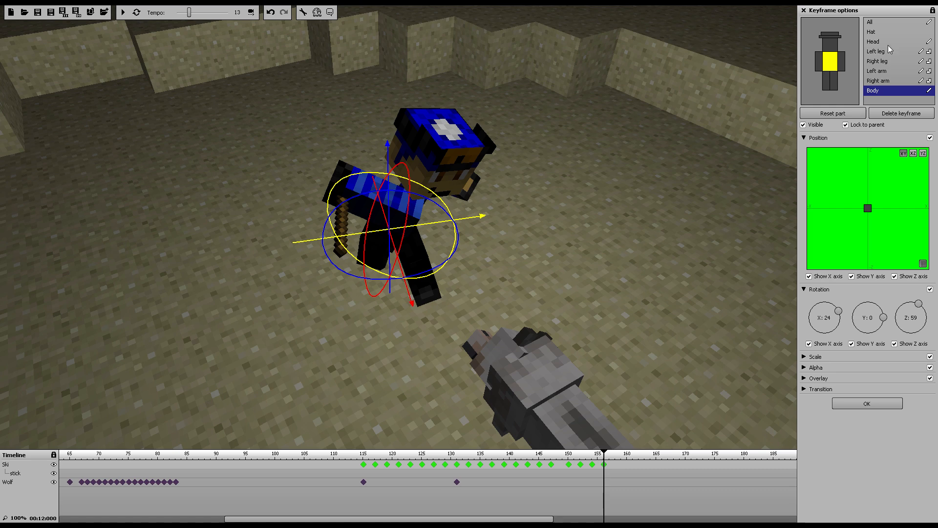
- Swing Ski's right arm with the stick to a rotation of X -54, Y -134 at frame 156
{"action": "left_click", "coordinate": [889, 80]}
{"action": "right_click_drag", "start_coordinate": [694, 133], "coordinate": [664, 139]}
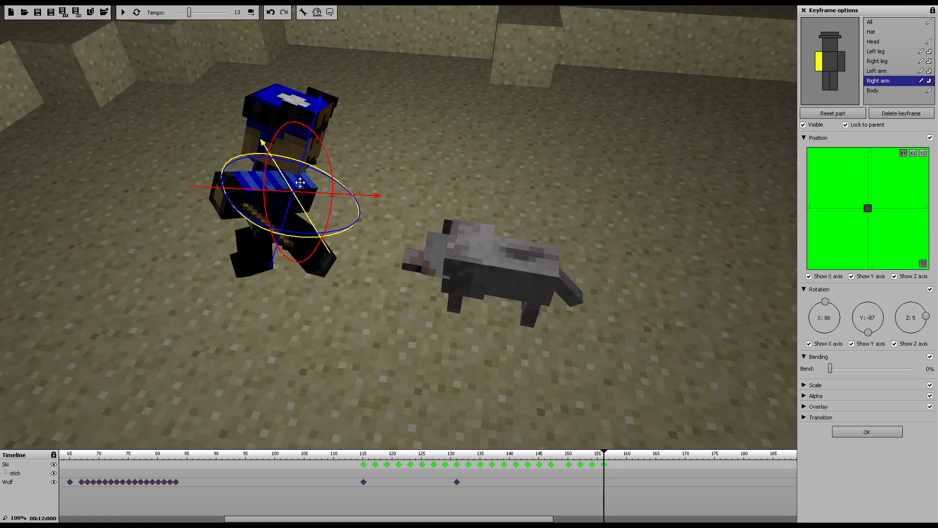
{"action": "left_click_drag", "start_coordinate": [872, 334], "coordinate": [857, 329]}
{"action": "left_click_drag", "start_coordinate": [362, 185], "coordinate": [211, 331]}
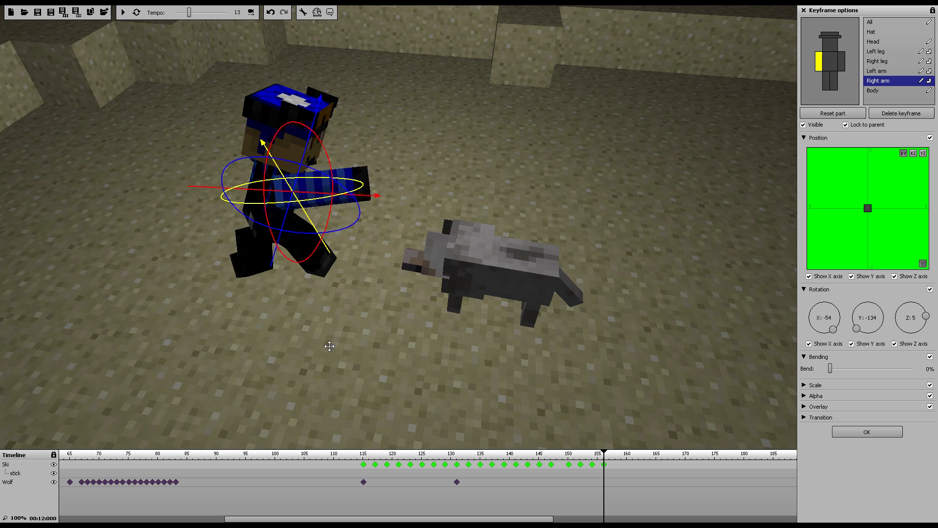
- Turn Ski's head to a Z rotation of 27 at frame 156
{"action": "mouse_move", "coordinate": [605, 455]}
{"action": "left_mouse_down"}
{"action": "mouse_move", "coordinate": [587, 455]}
{"action": "mouse_move", "coordinate": [606, 456]}
{"action": "left_mouse_up"}
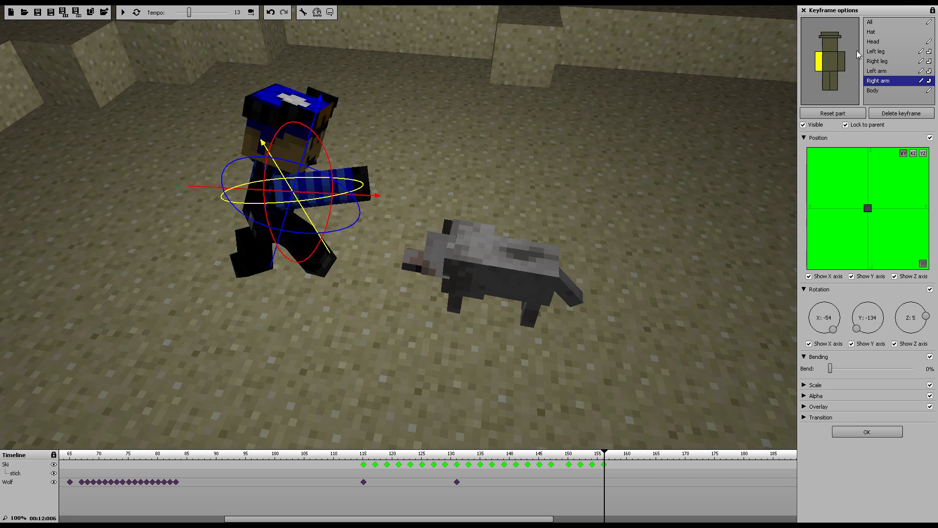
{"action": "left_click", "coordinate": [237, 127]}
{"action": "left_click_drag", "start_coordinate": [315, 198], "coordinate": [61, 25]}
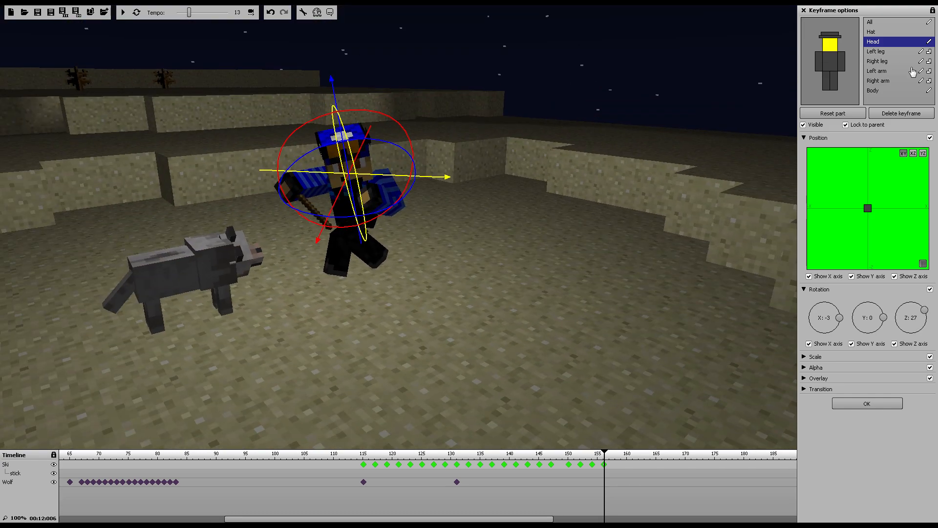
- Reduce Ski's left arm bend to 12% and rotate the arm to X 44 at frame 156
{"action": "left_click", "coordinate": [884, 62]}
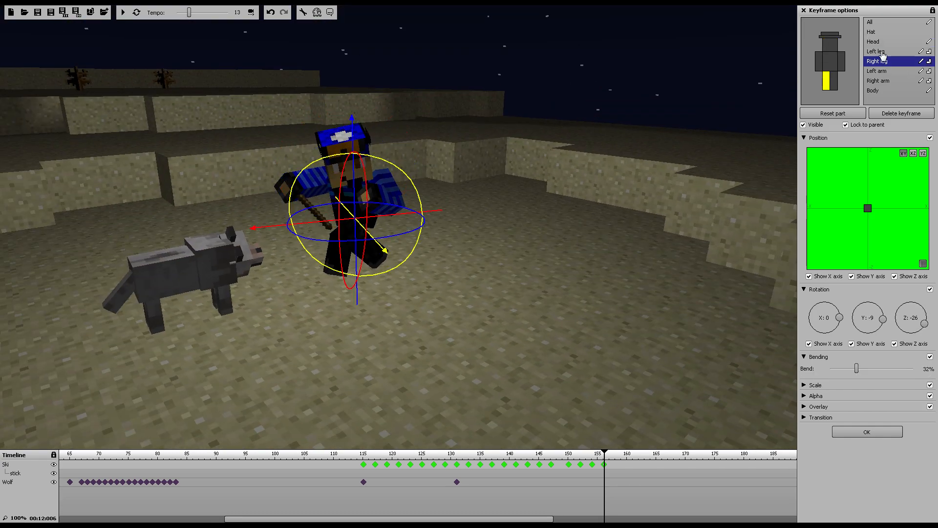
{"action": "left_click", "coordinate": [884, 81]}
{"action": "left_click", "coordinate": [882, 71]}
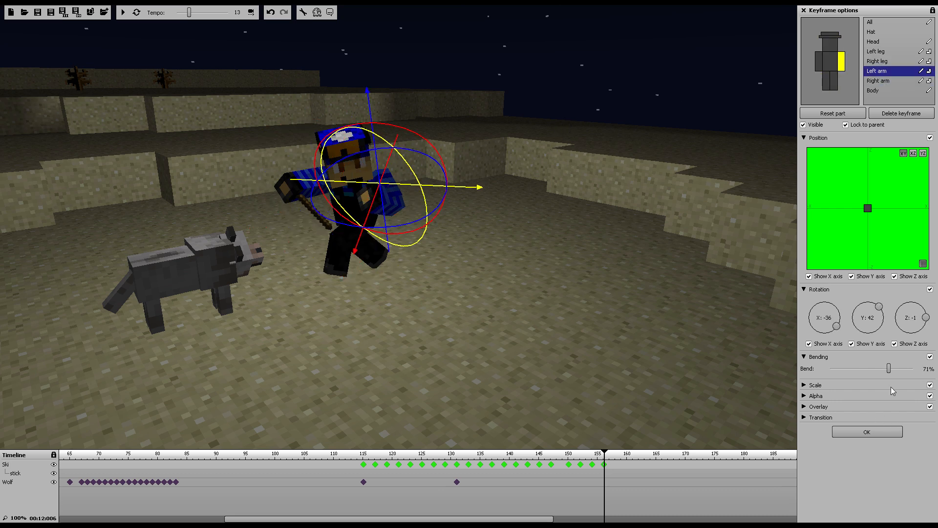
{"action": "left_click_drag", "start_coordinate": [889, 369], "coordinate": [840, 370]}
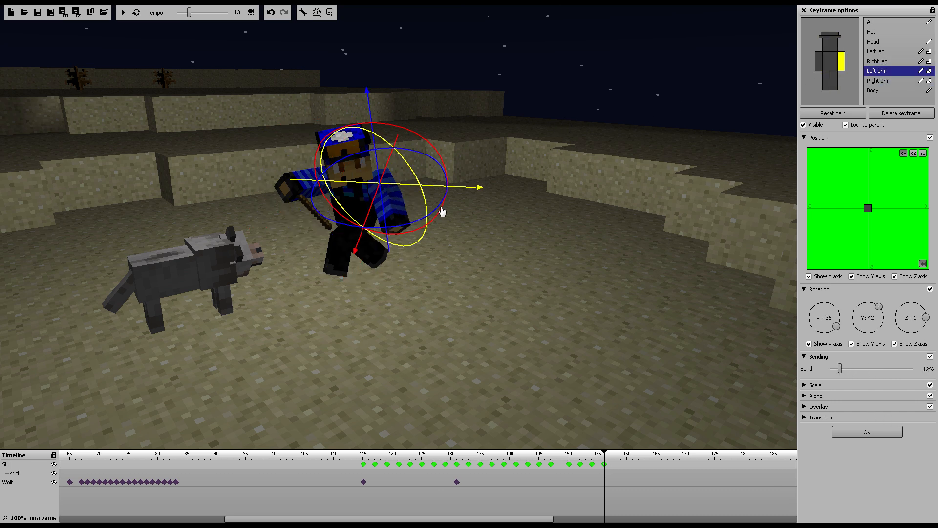
{"action": "left_click_drag", "start_coordinate": [404, 161], "coordinate": [345, 132]}
{"action": "left_click_drag", "start_coordinate": [421, 293], "coordinate": [489, 281]}
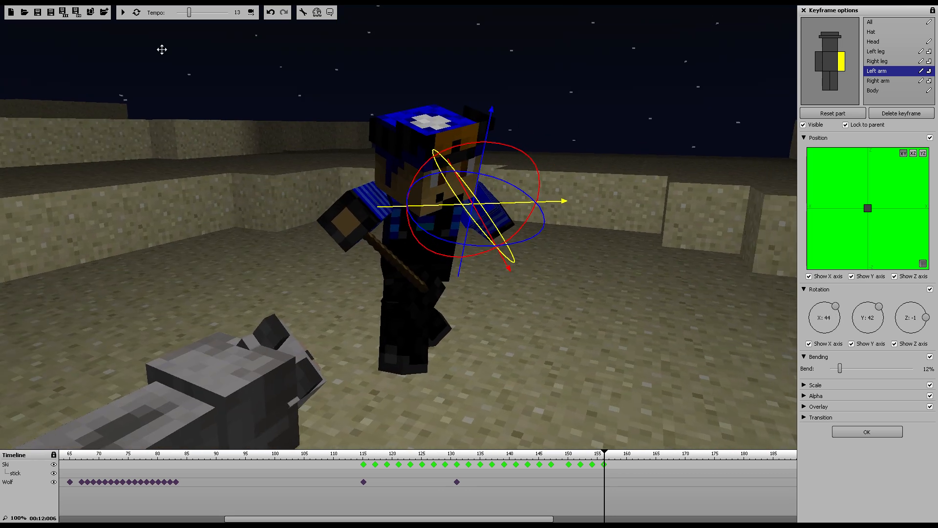
- Try rotating Ski's right leg to Z -10 at frame 156, and undo the change
{"action": "left_click", "coordinate": [876, 61]}
{"action": "mouse_move", "coordinate": [471, 282]}
{"action": "left_mouse_down"}
{"action": "mouse_move", "coordinate": [446, 295]}
{"action": "mouse_move", "coordinate": [467, 294]}
{"action": "left_mouse_up"}
{"action": "right_click_drag", "start_coordinate": [621, 324], "coordinate": [718, 337]}
{"action": "left_click_drag", "start_coordinate": [718, 337], "coordinate": [762, 337]}
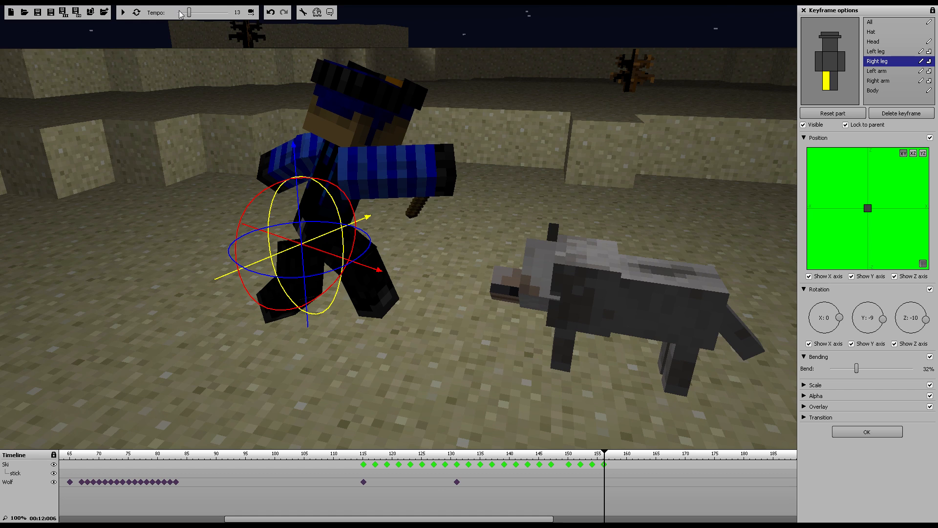
{"action": "left_click", "coordinate": [270, 13]}
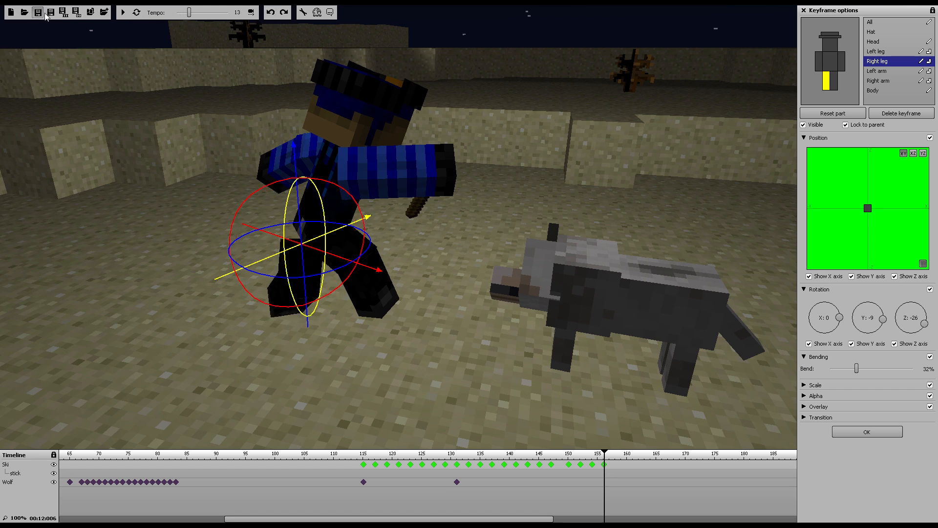
- Rotate Ski's right leg to X -50 and his left leg to X 10 at frame 156
{"action": "right_click_drag", "start_coordinate": [536, 267], "coordinate": [114, 78]}
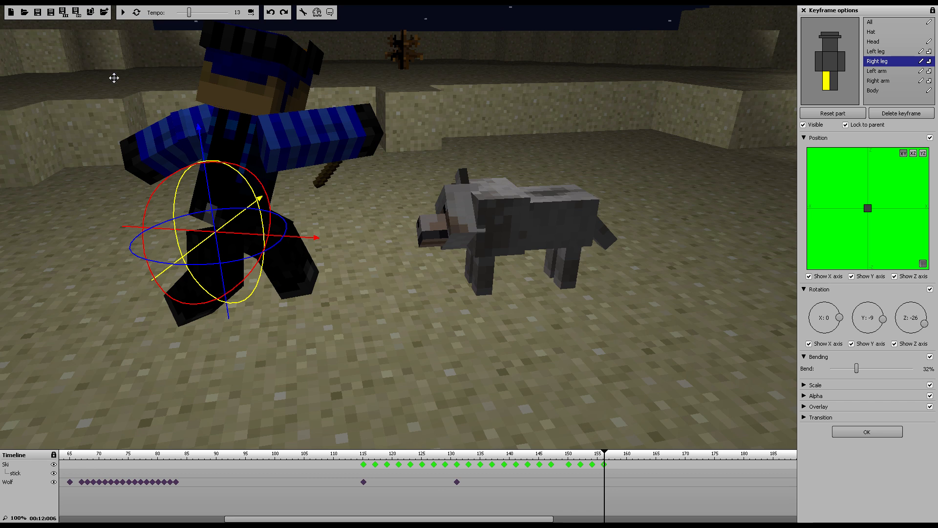
{"action": "left_click_drag", "start_coordinate": [246, 183], "coordinate": [183, 127]}
{"action": "right_click_drag", "start_coordinate": [184, 127], "coordinate": [648, 78]}
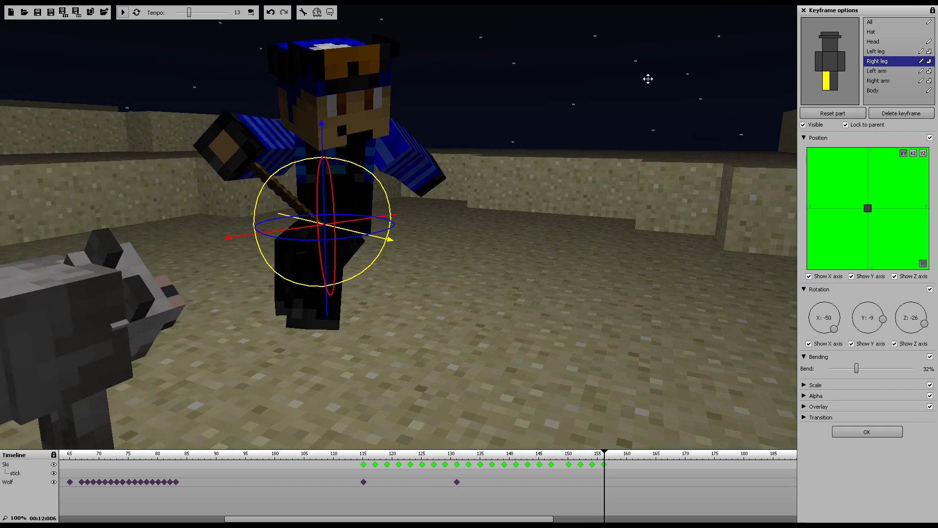
{"action": "left_click", "coordinate": [879, 52]}
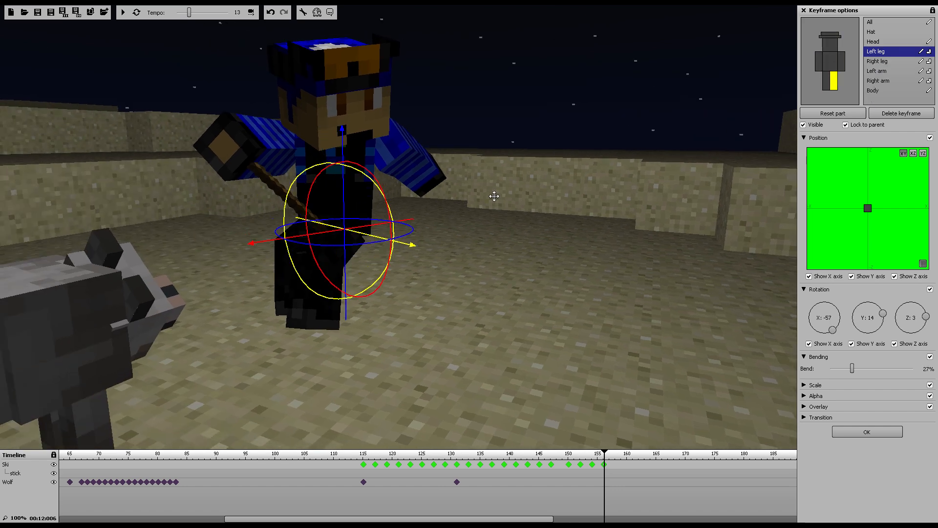
{"action": "left_click_drag", "start_coordinate": [307, 174], "coordinate": [296, 243]}
{"action": "right_click_drag", "start_coordinate": [545, 211], "coordinate": [31, 27]}
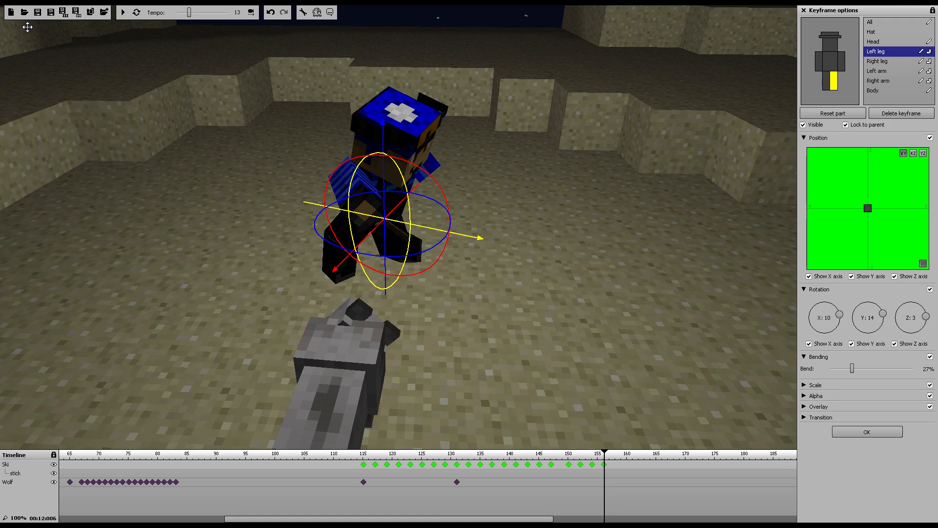
- Save the project and play back Ski's run and swing from about frame 110
{"action": "left_click", "coordinate": [37, 13]}
{"action": "left_click", "coordinate": [336, 458]}
{"action": "left_click", "coordinate": [124, 13]}
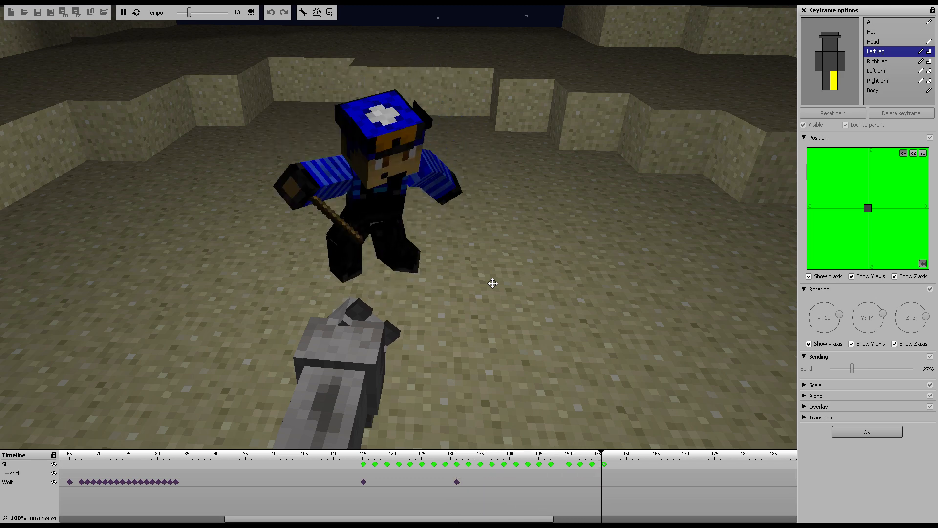
{"action": "left_click", "coordinate": [123, 13]}
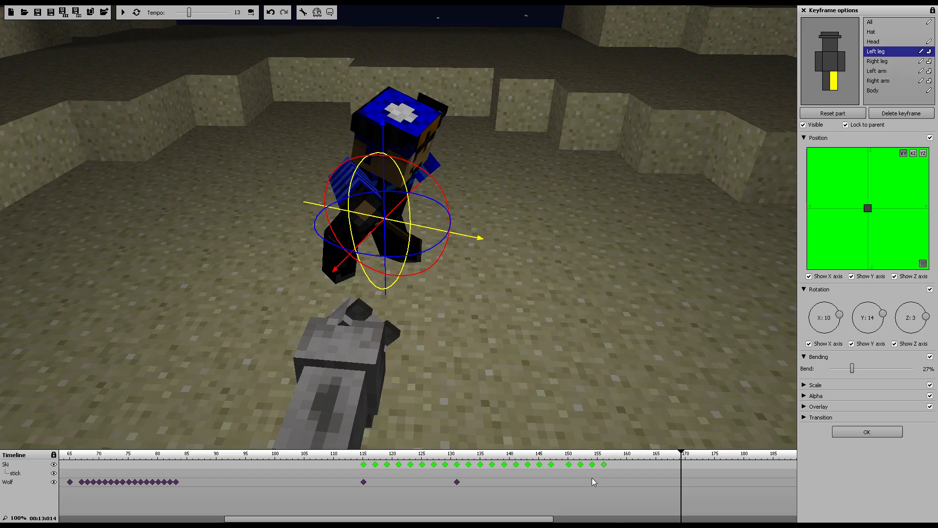
- Space out Ski's last three keyframes to frames 153, 157 and 161 to slow the swing
{"action": "left_click", "coordinate": [580, 466]}
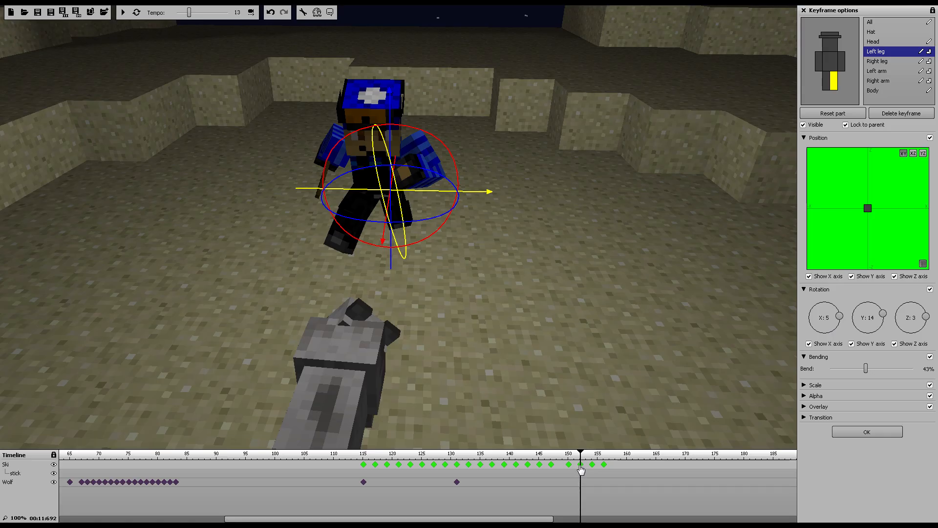
{"action": "left_click_drag", "start_coordinate": [619, 465], "coordinate": [588, 469]}
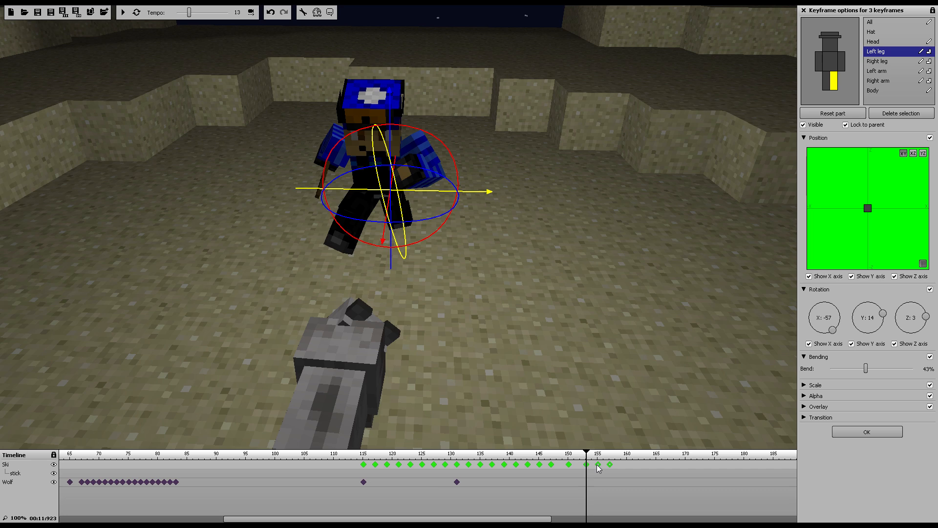
{"action": "left_click", "coordinate": [599, 465]}
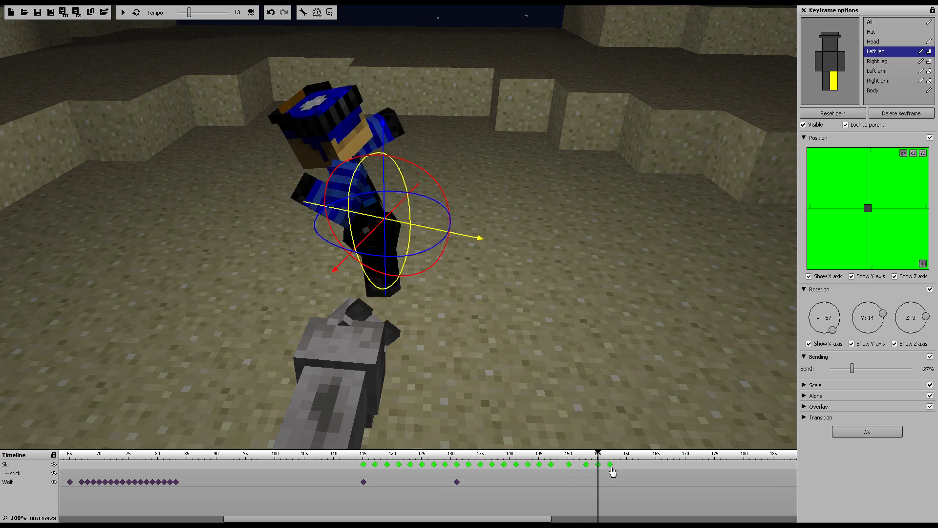
{"action": "left_click", "coordinate": [611, 465], "text": "shift"}
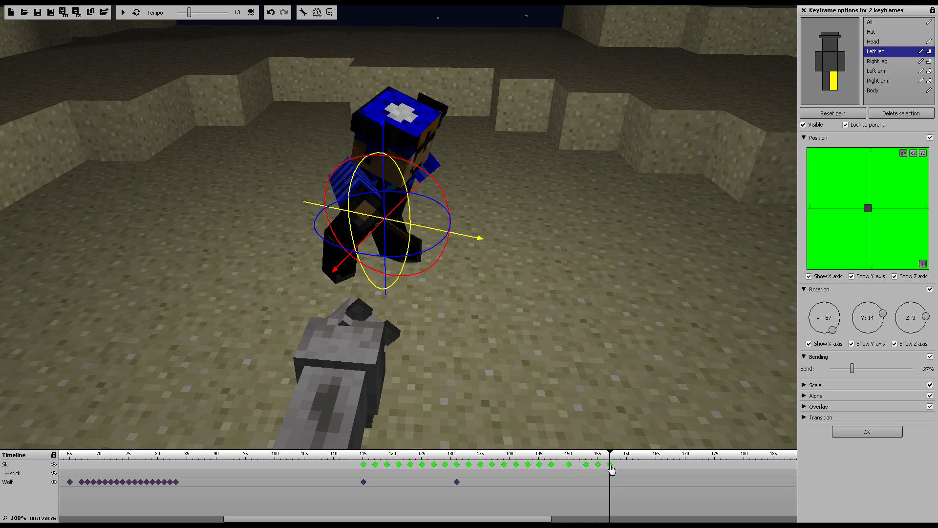
{"action": "left_click_drag", "start_coordinate": [611, 469], "coordinate": [622, 470]}
{"action": "left_click", "coordinate": [586, 465]}
{"action": "left_click_drag", "start_coordinate": [623, 470], "coordinate": [634, 470]}
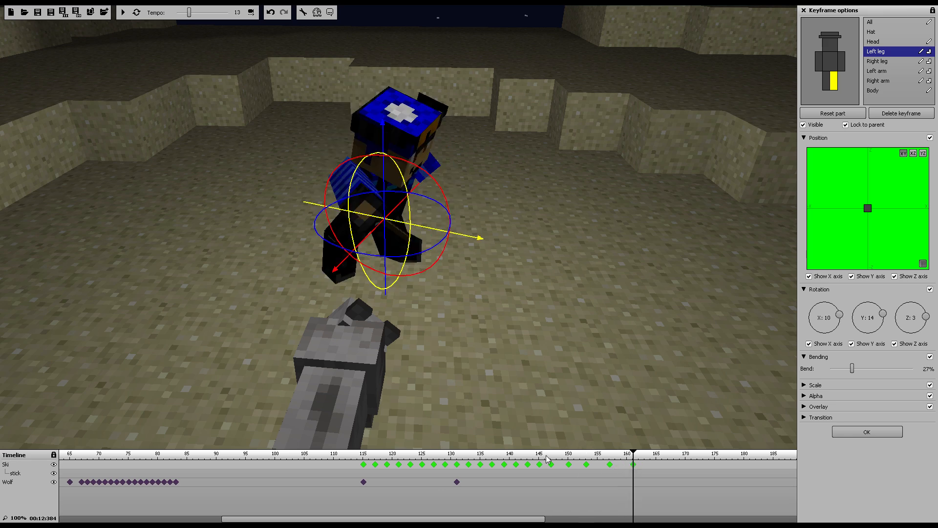
- Play back the retimed swing from about frame 141
{"action": "left_click", "coordinate": [514, 455]}
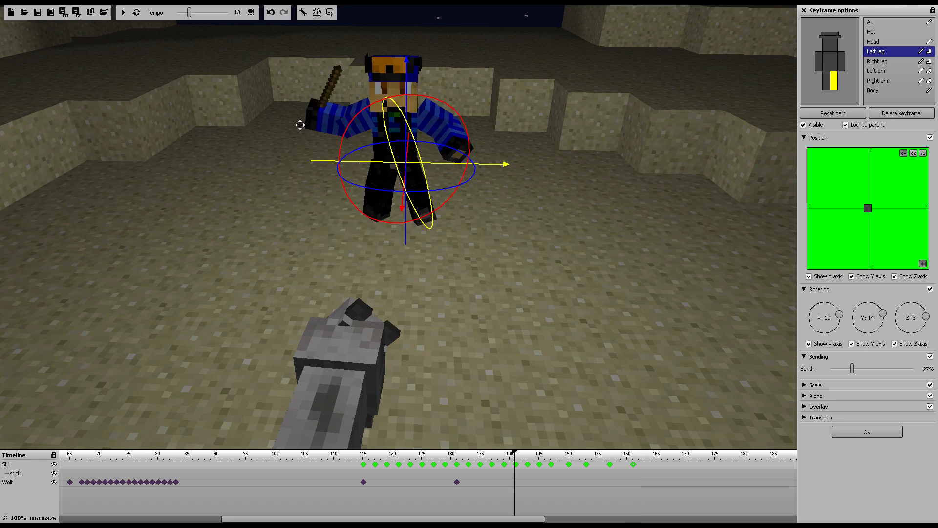
{"action": "left_click", "coordinate": [123, 14]}
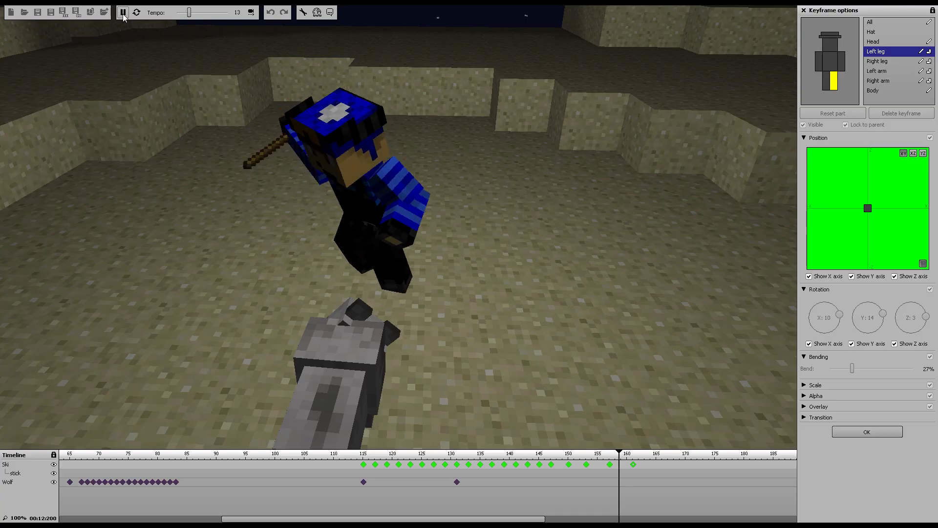
{"action": "key", "text": "space"}
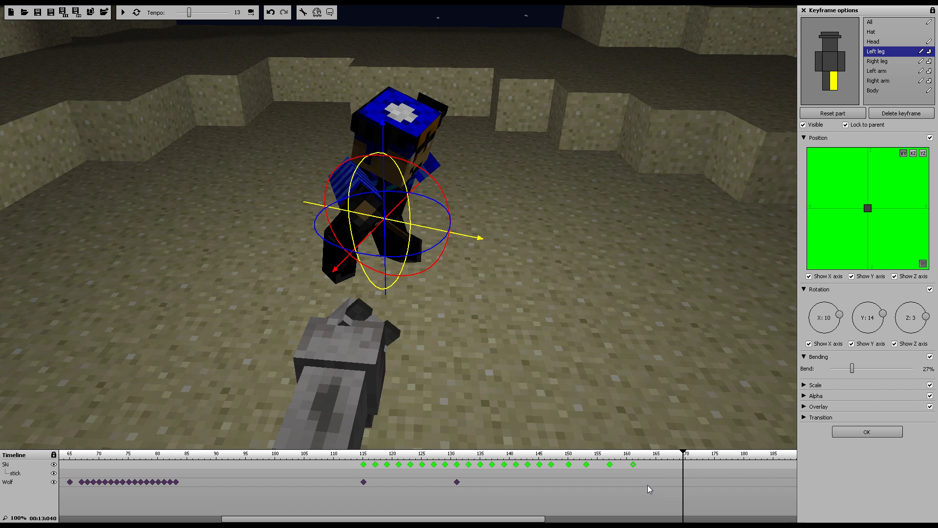
- Try Ski's last keyframe at frame 165 in playback, and settle it at frame 164
{"action": "left_click_drag", "start_coordinate": [634, 465], "coordinate": [655, 465]}
{"action": "left_click", "coordinate": [583, 464]}
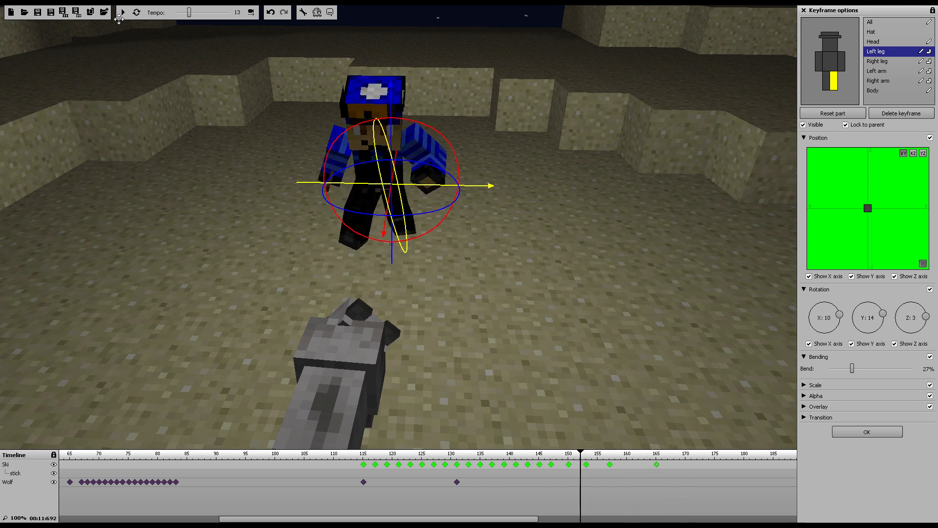
{"action": "left_click", "coordinate": [122, 12]}
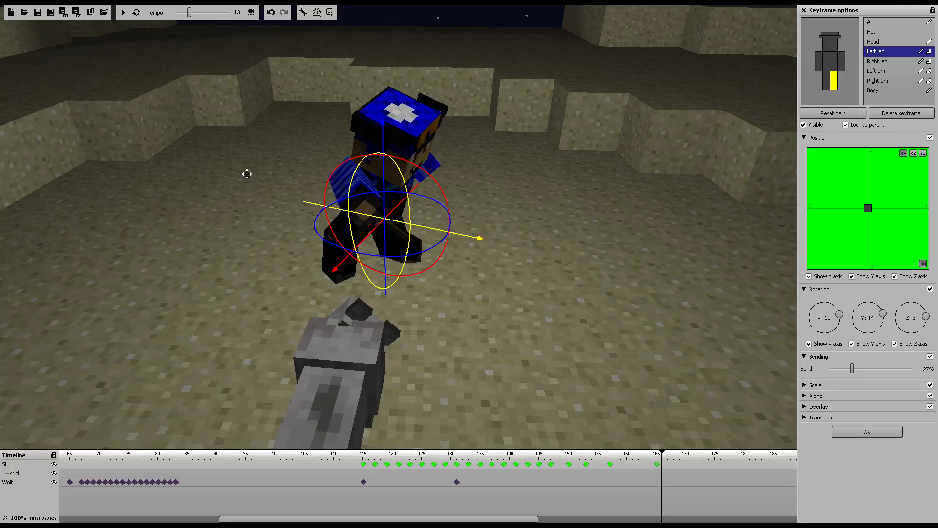
{"action": "left_click_drag", "start_coordinate": [657, 464], "coordinate": [652, 465]}
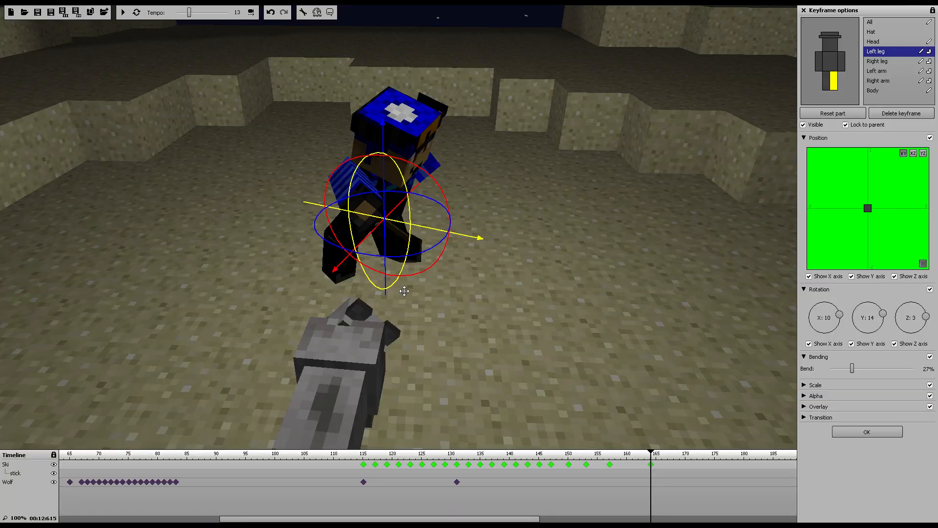
{"action": "right_click_drag", "start_coordinate": [579, 271], "coordinate": [532, 245]}
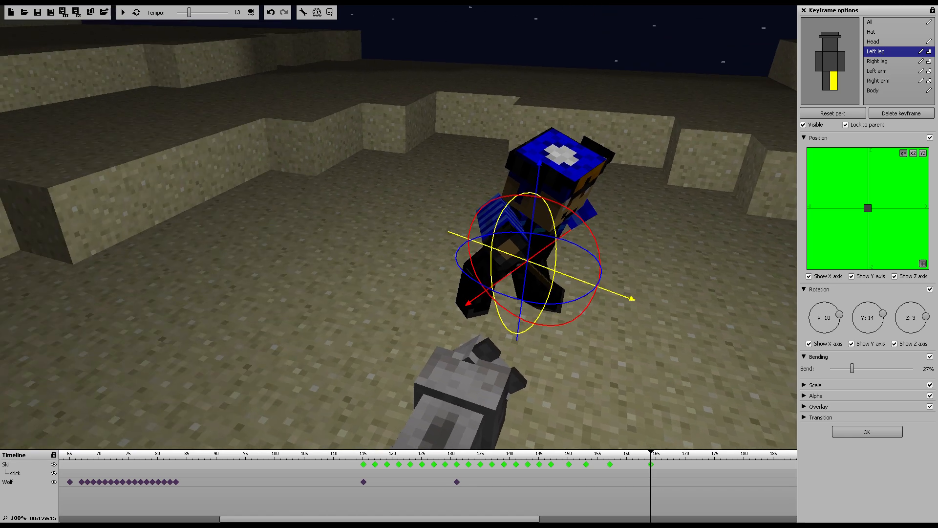
- Add a keyframe for Ski's held stick and move it to frame 161
{"action": "left_click_drag", "start_coordinate": [651, 451], "coordinate": [634, 452]}
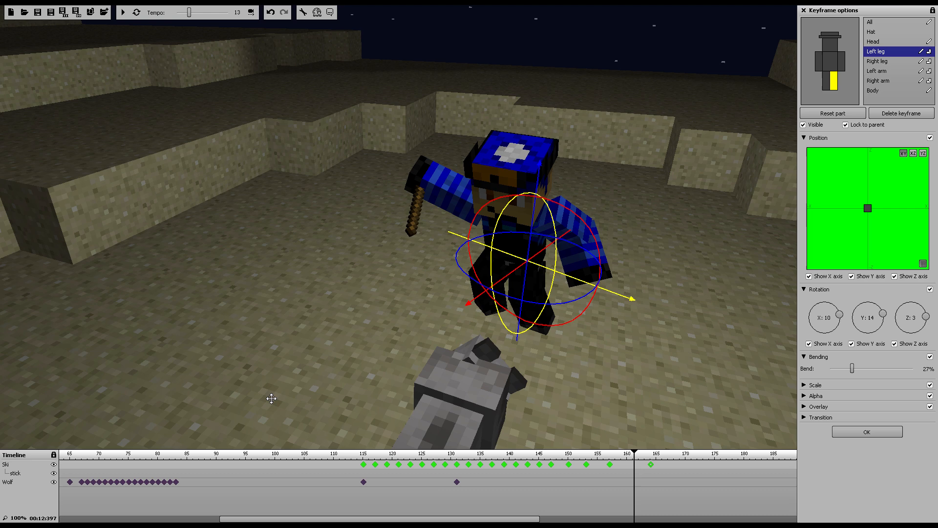
{"action": "left_click", "coordinate": [611, 473]}
{"action": "left_click", "coordinate": [610, 473]}
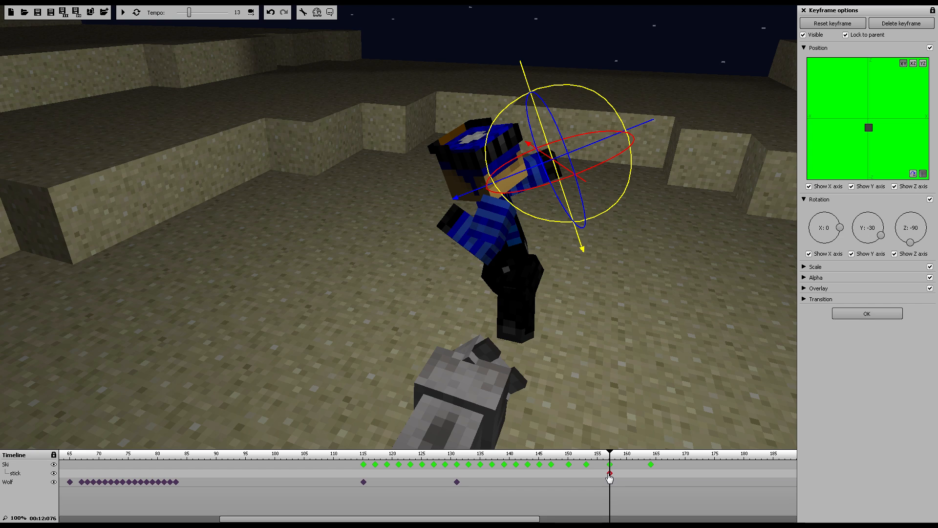
{"action": "left_click_drag", "start_coordinate": [612, 480], "coordinate": [636, 481]}
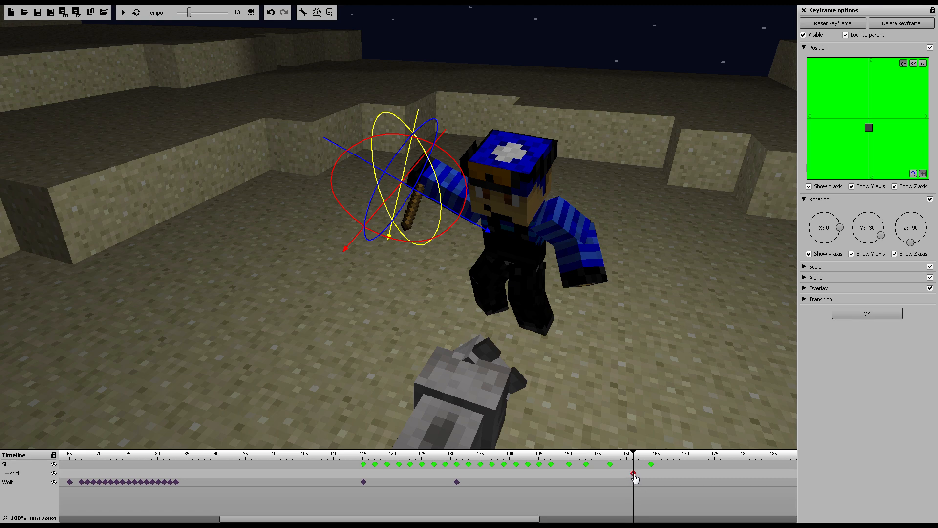
- Add a held-stick keyframe at frame 162 and make the stick invisible from there
{"action": "double_click", "coordinate": [638, 477]}
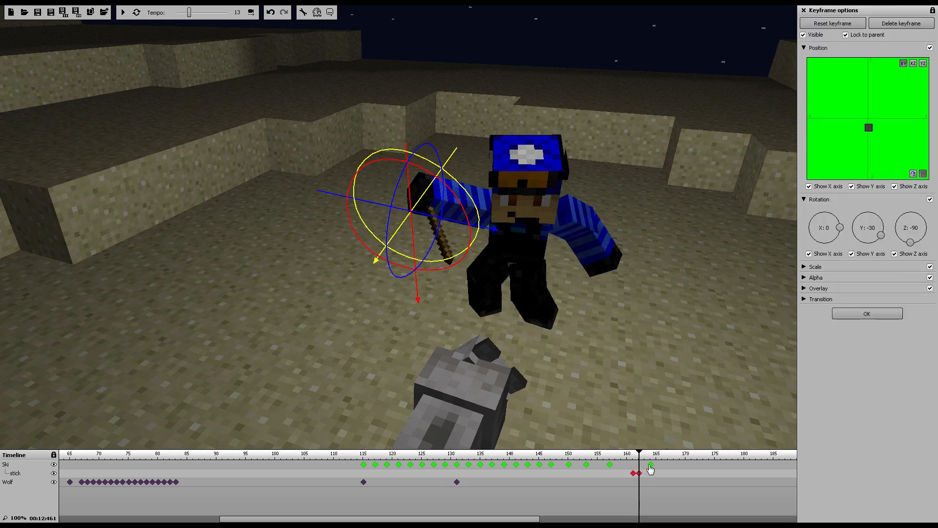
{"action": "left_click", "coordinate": [803, 35]}
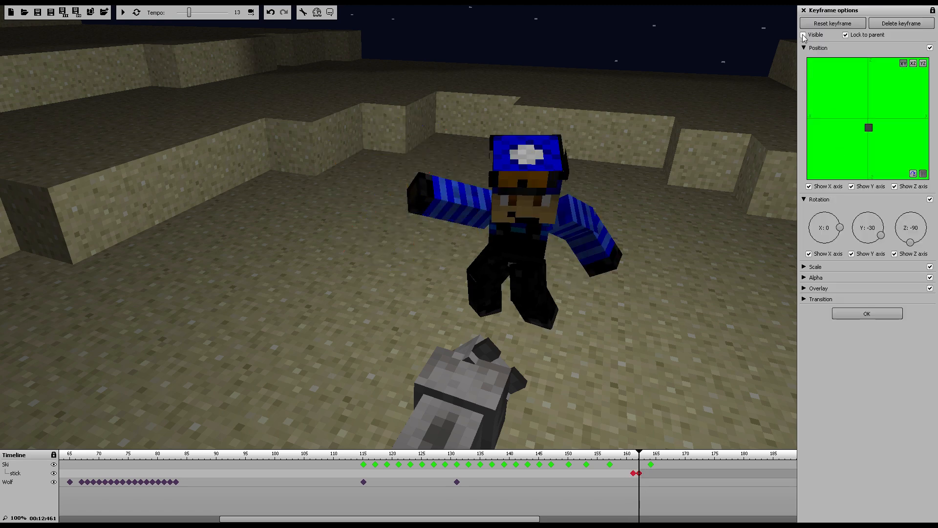
{"action": "left_click_drag", "start_coordinate": [639, 451], "coordinate": [640, 482]}
{"action": "left_click", "coordinate": [639, 475]}
{"action": "left_click", "coordinate": [856, 312]}
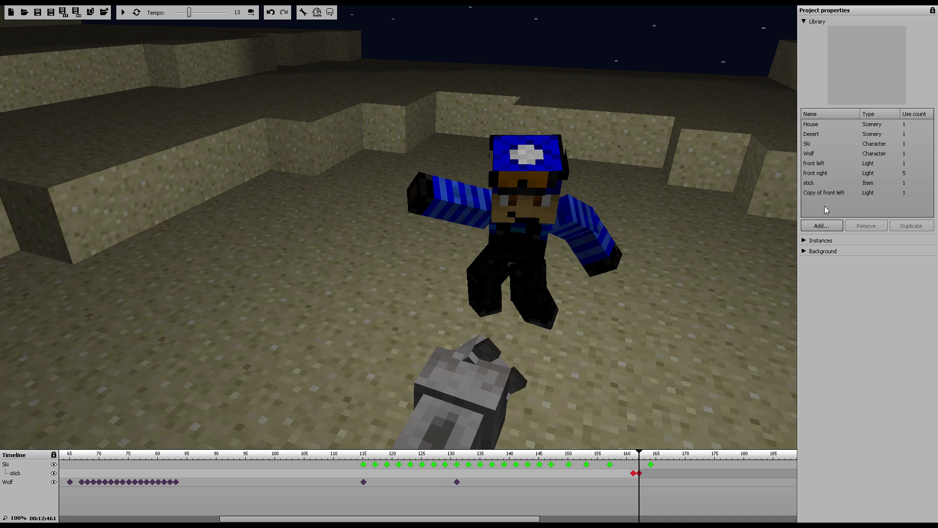
- Add a new item to the project library with the stick image and name it "stick 2"
{"action": "left_click", "coordinate": [824, 226]}
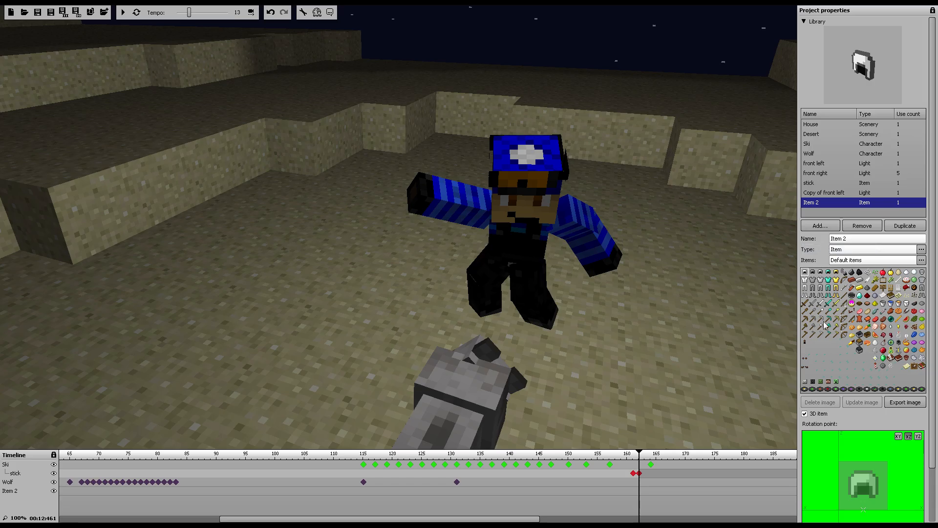
{"action": "left_click", "coordinate": [844, 295]}
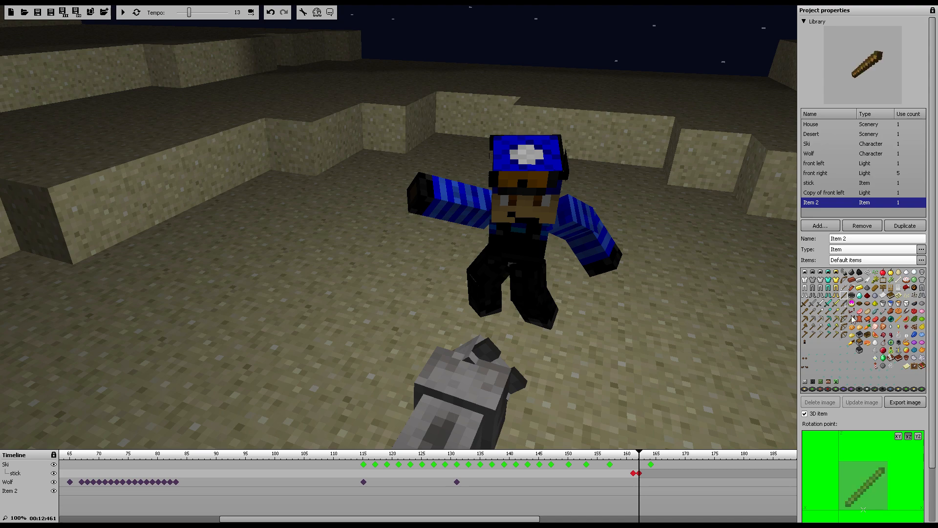
{"action": "left_click", "coordinate": [862, 241]}
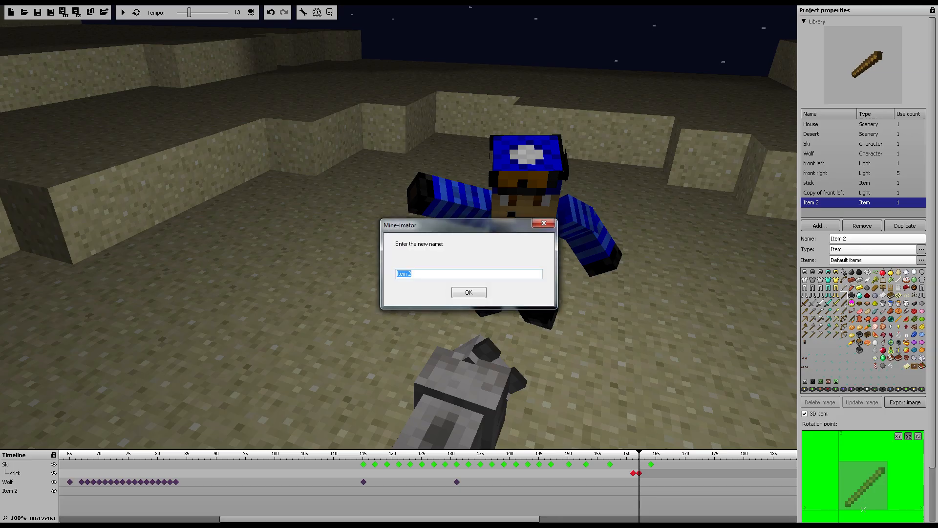
{"action": "type", "text": "stick 2"}
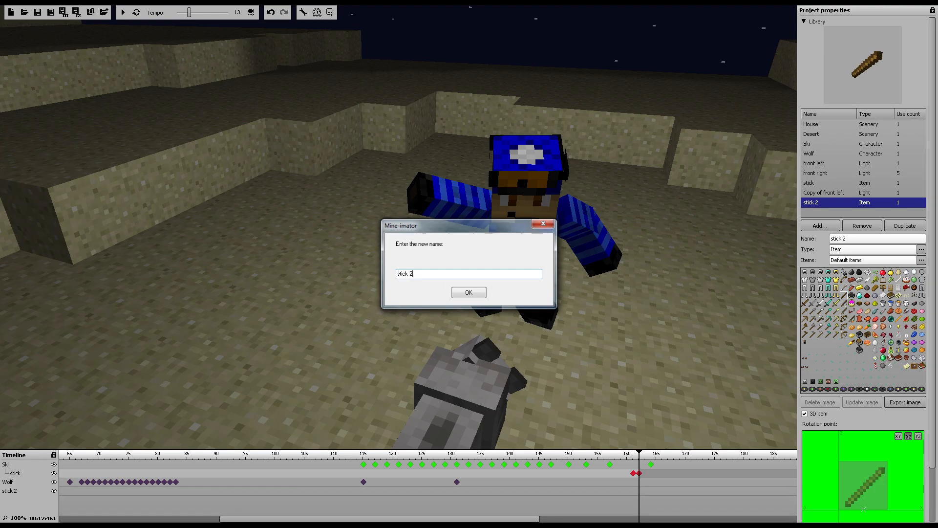
{"action": "key", "text": "Return"}
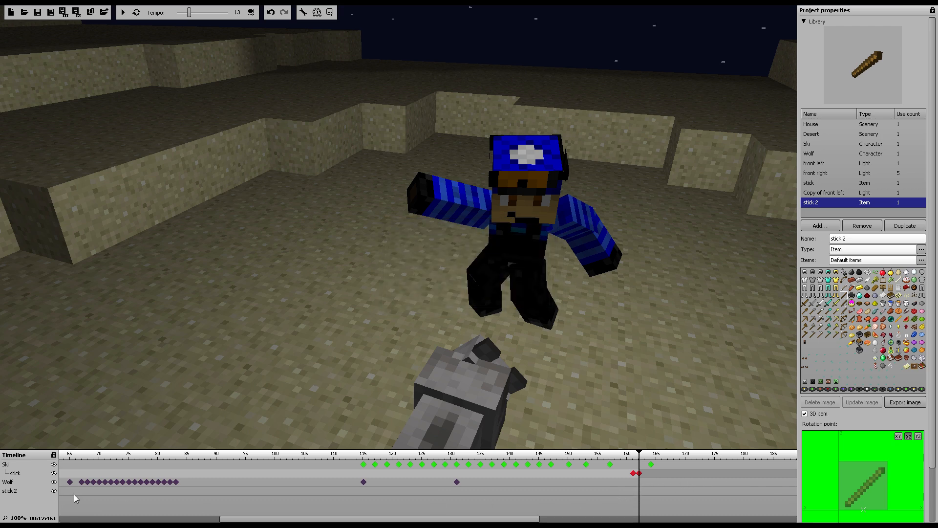
- Keyframe stick 2 at frames 161 and 0, making it invisible at frame 0
{"action": "left_click", "coordinate": [633, 491]}
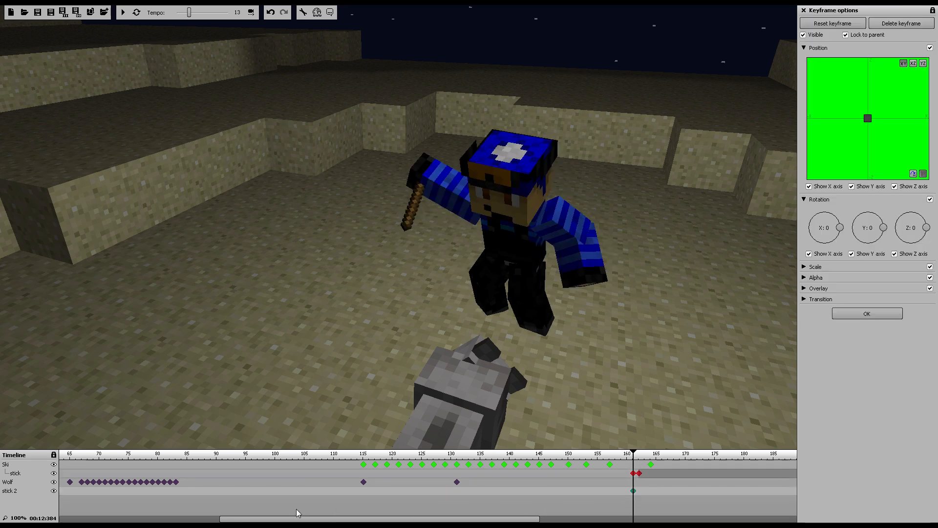
{"action": "left_click_drag", "start_coordinate": [262, 518], "coordinate": [102, 517]}
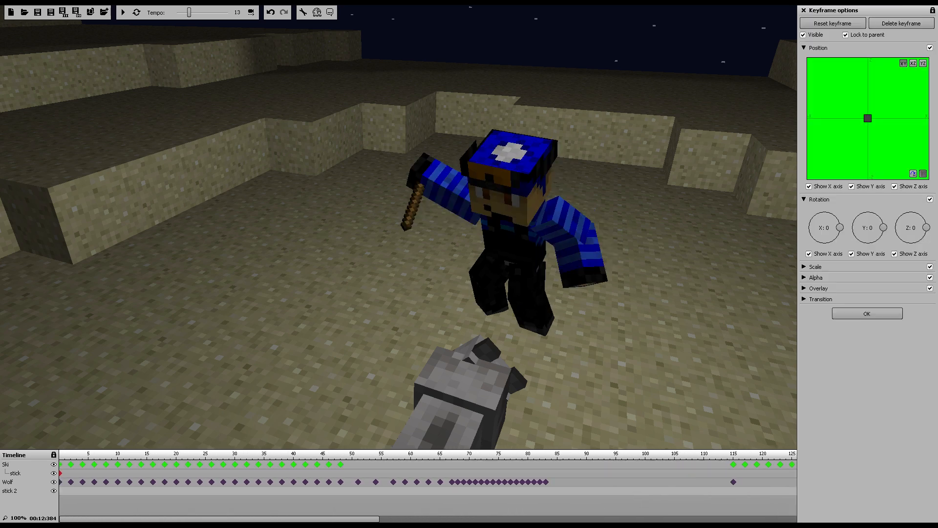
{"action": "left_click", "coordinate": [61, 497]}
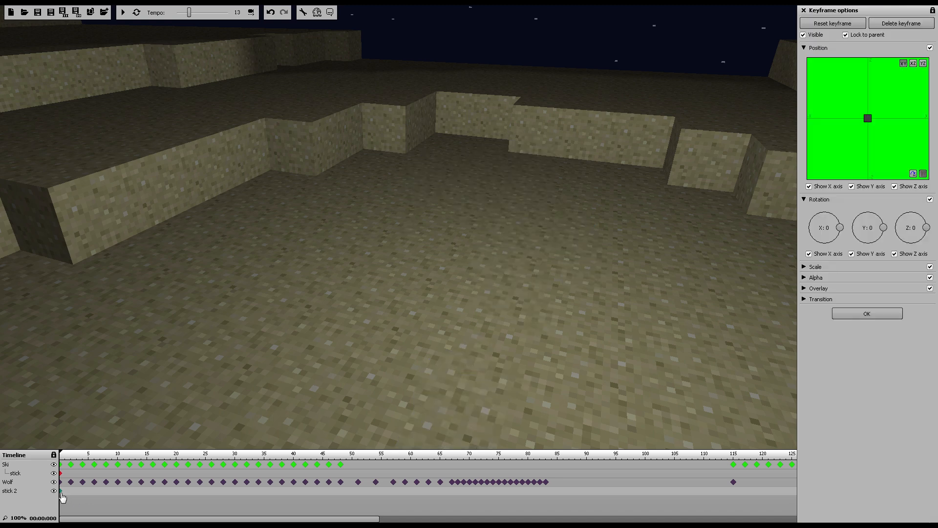
{"action": "left_click", "coordinate": [803, 35]}
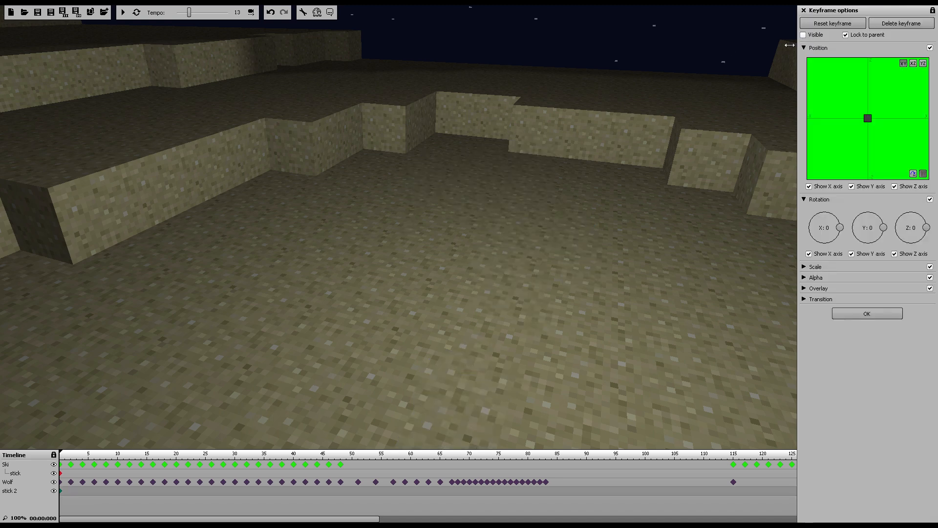
- Place stick 2 at the camera's focus point in its frame 161 keyframe and rotate it to -87 degrees on Z
{"action": "left_click_drag", "start_coordinate": [336, 518], "coordinate": [576, 509]}
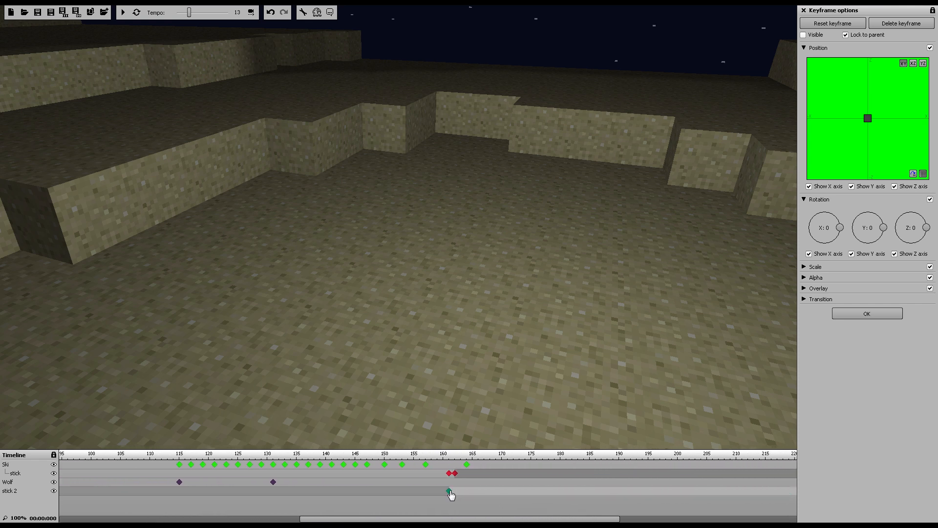
{"action": "left_click", "coordinate": [449, 492]}
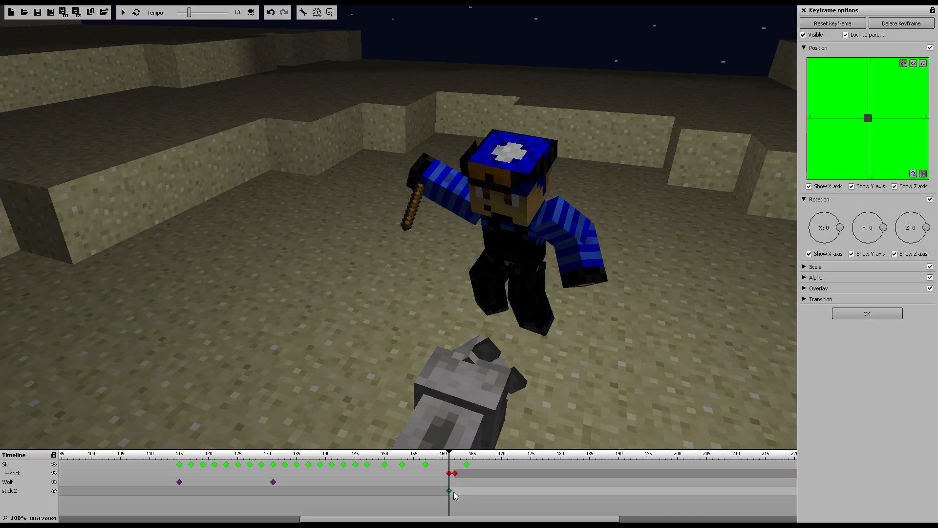
{"action": "left_click", "coordinate": [455, 491]}
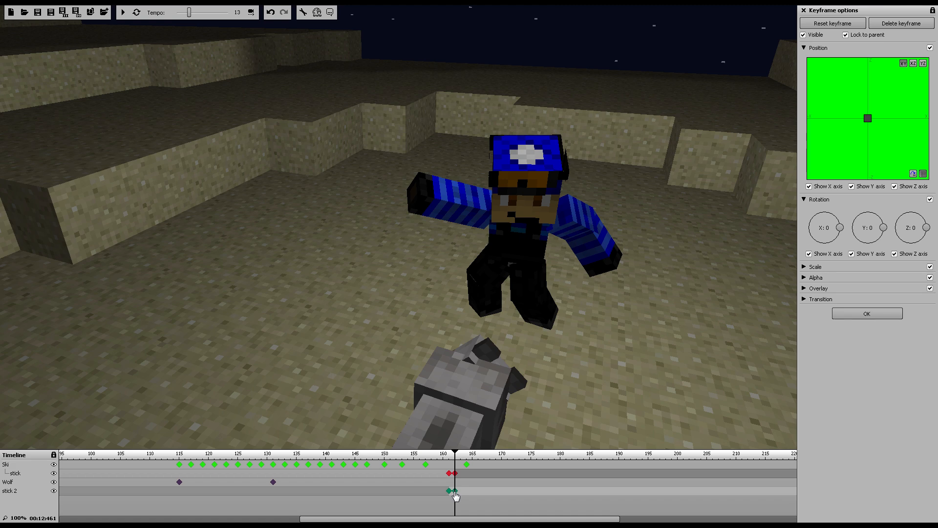
{"action": "key", "text": "Delete"}
{"action": "left_click", "coordinate": [450, 490]}
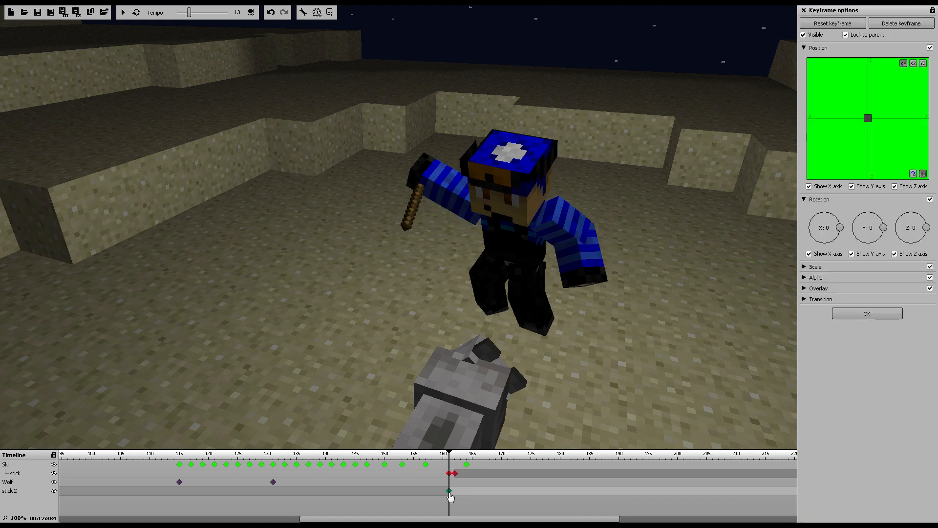
{"action": "left_click", "coordinate": [914, 175]}
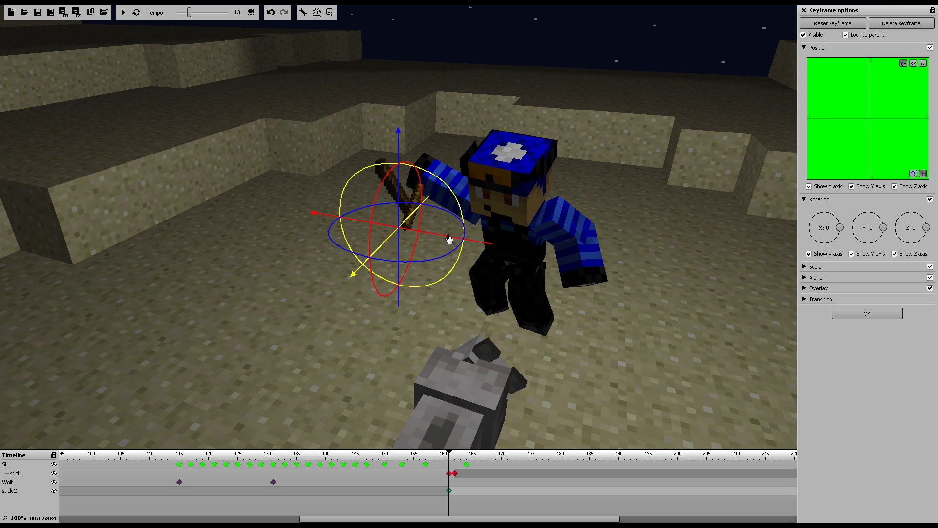
{"action": "left_click_drag", "start_coordinate": [409, 263], "coordinate": [459, 215]}
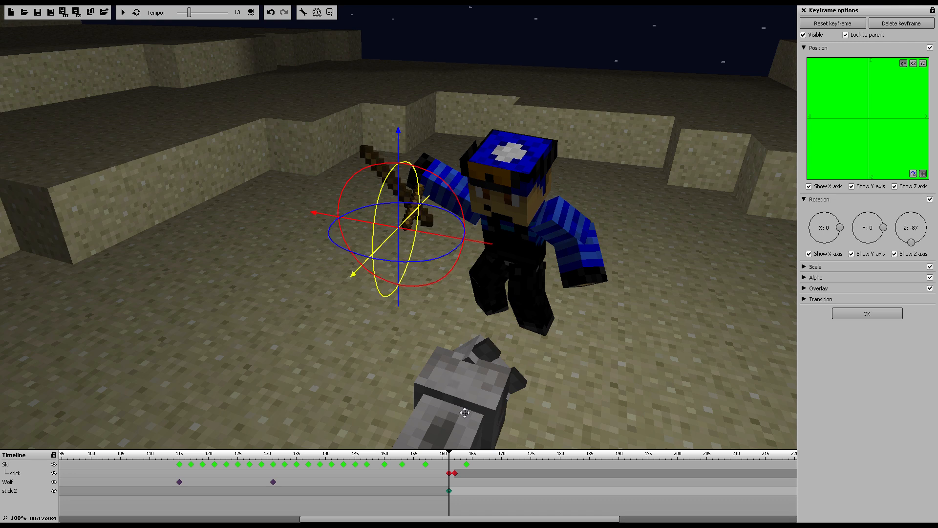
- Look up the held stick's scale at frame 161 and set stick 2's scale to the same 0.56
{"action": "left_click", "coordinate": [450, 473]}
{"action": "left_click", "coordinate": [804, 267]}
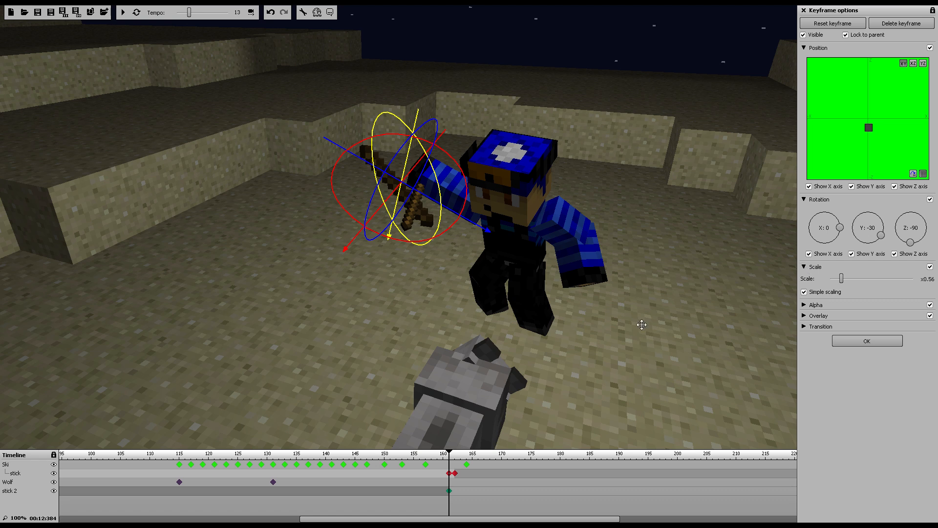
{"action": "left_click", "coordinate": [450, 493]}
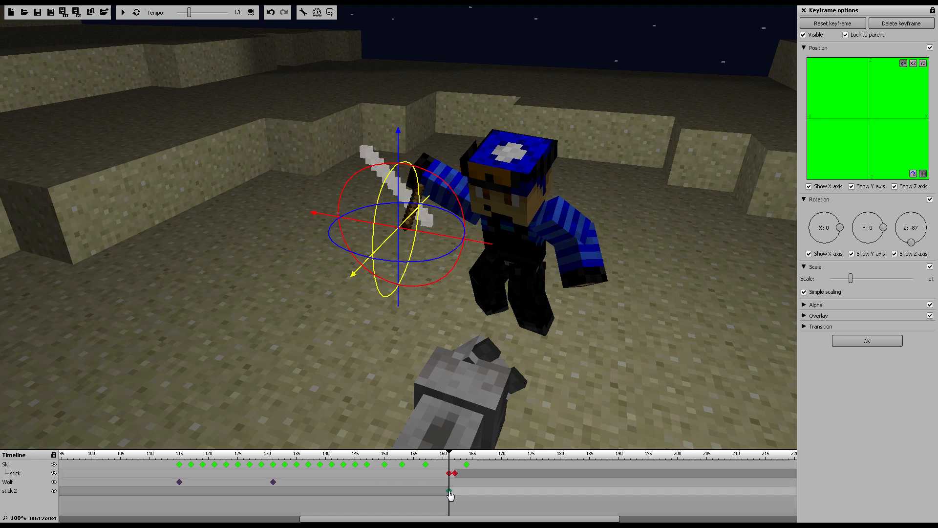
{"action": "right_click", "coordinate": [844, 282]}
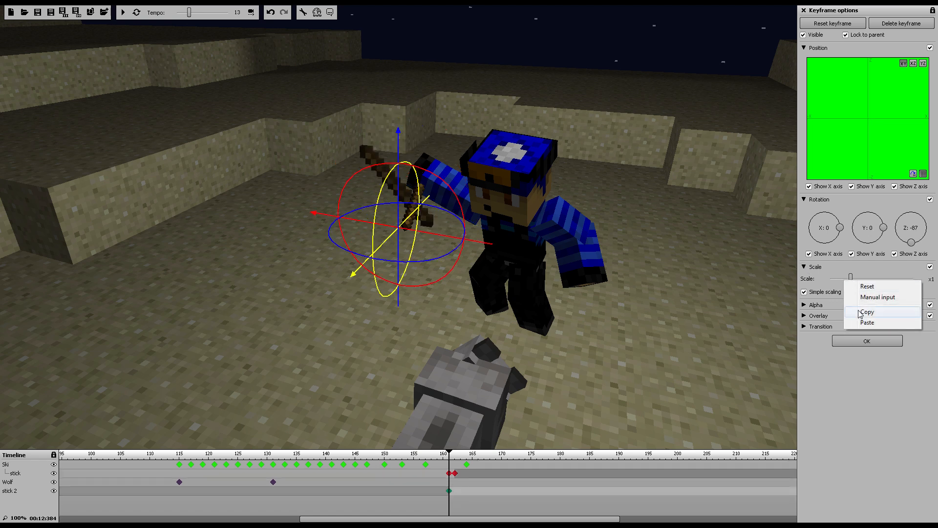
{"action": "left_click", "coordinate": [878, 297]}
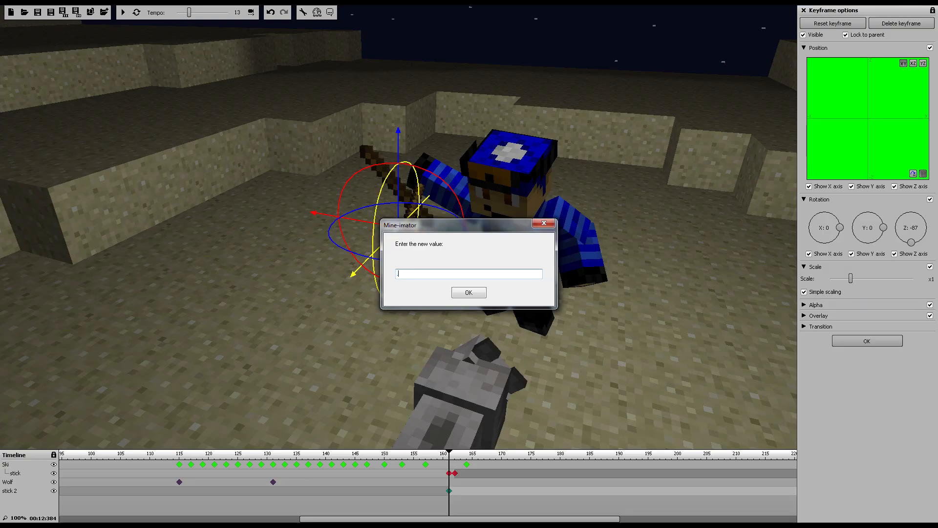
{"action": "type", "text": ".56"}
{"action": "key", "text": "Return"}
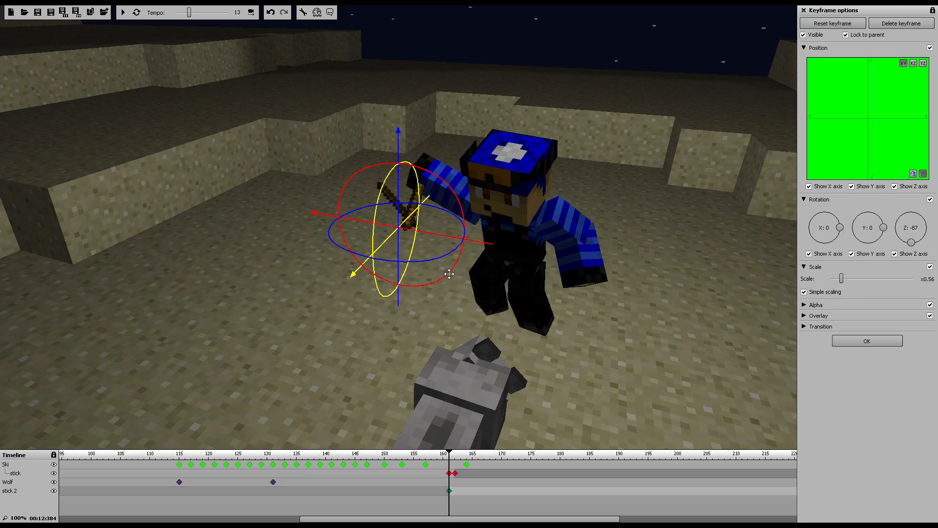
- Rotate stick 2 at frame 161 to about X -84, Y -6 and Z 1 degrees, and close its keyframe options
{"action": "left_click_drag", "start_coordinate": [448, 259], "coordinate": [391, 261]}
{"action": "right_click_drag", "start_coordinate": [582, 248], "coordinate": [685, 247]}
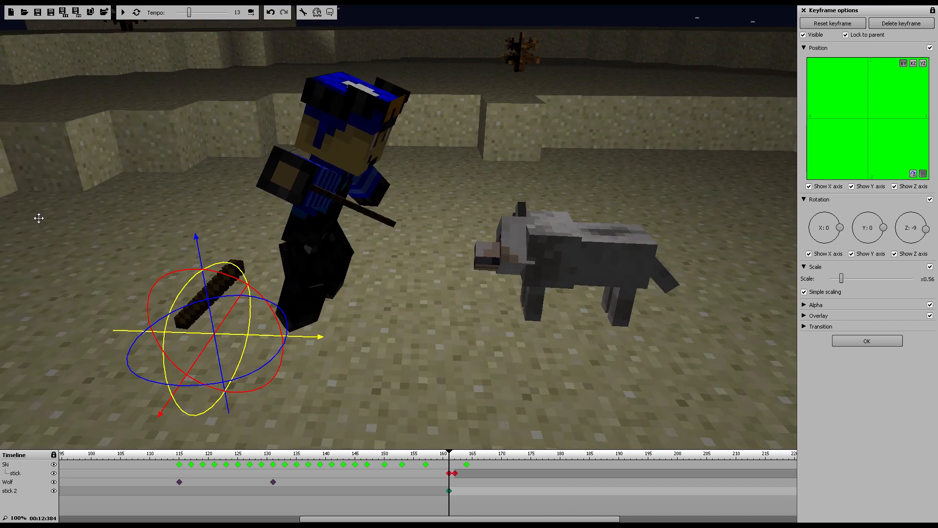
{"action": "left_click_drag", "start_coordinate": [242, 276], "coordinate": [265, 300]}
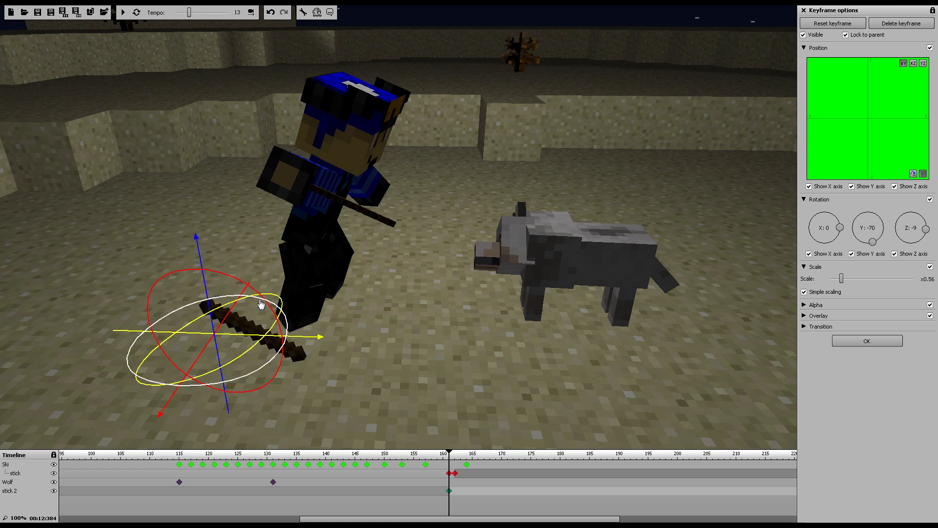
{"action": "left_click_drag", "start_coordinate": [230, 279], "coordinate": [95, 239]}
{"action": "left_click_drag", "start_coordinate": [231, 381], "coordinate": [247, 371]}
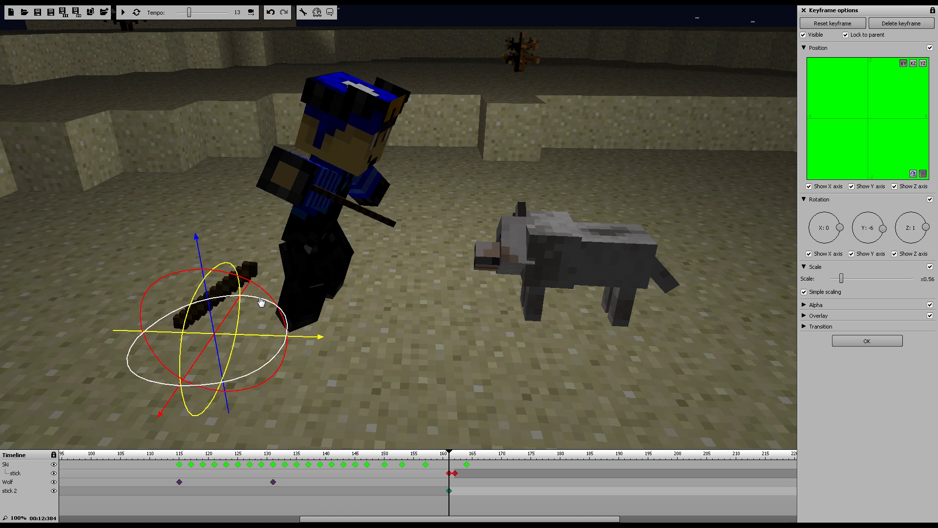
{"action": "left_click_drag", "start_coordinate": [216, 274], "coordinate": [515, 316]}
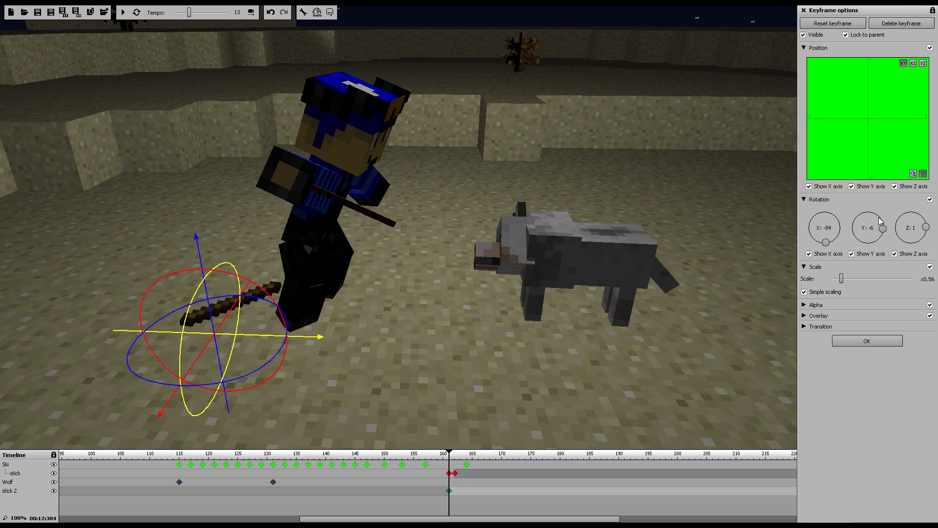
{"action": "left_click", "coordinate": [854, 342]}
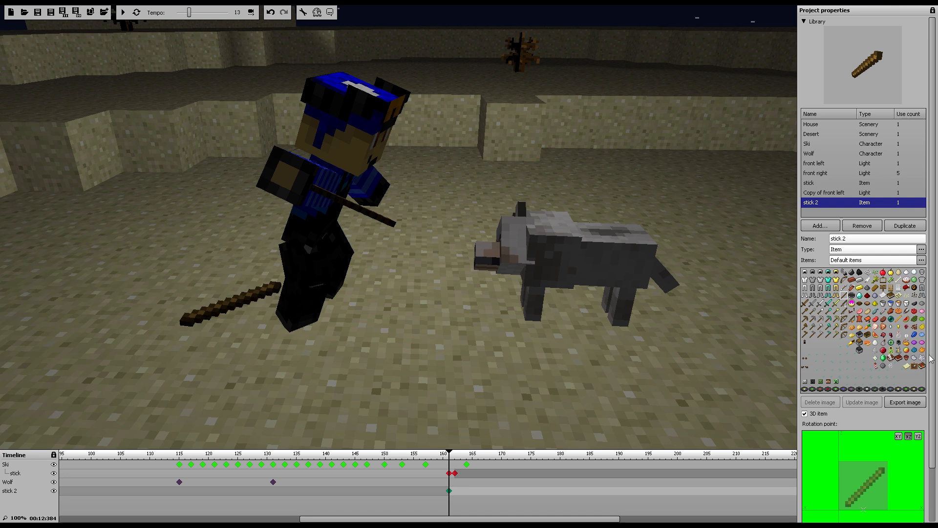
- Move stick 2's rotation point up to the middle of the stick, adjusting it in the XZ and XY views
{"action": "left_click_drag", "start_coordinate": [932, 357], "coordinate": [927, 465]}
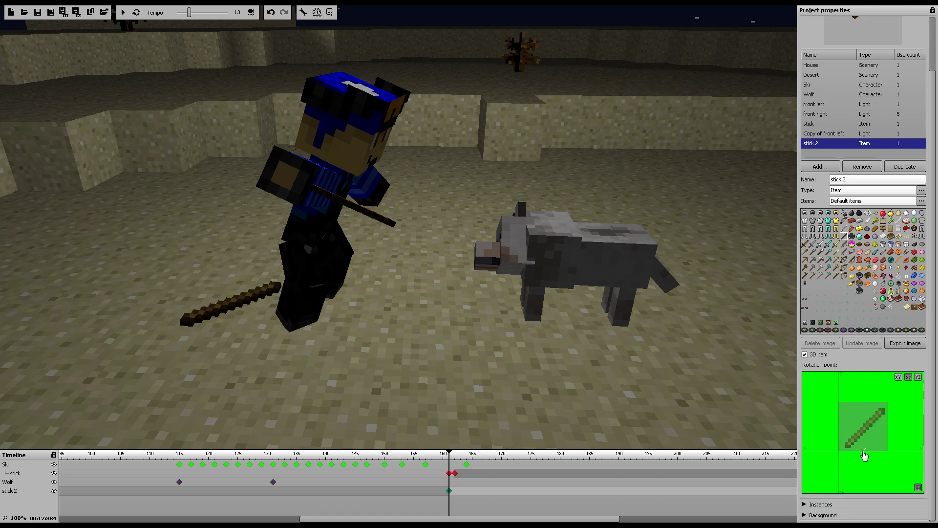
{"action": "left_click_drag", "start_coordinate": [864, 453], "coordinate": [864, 434]}
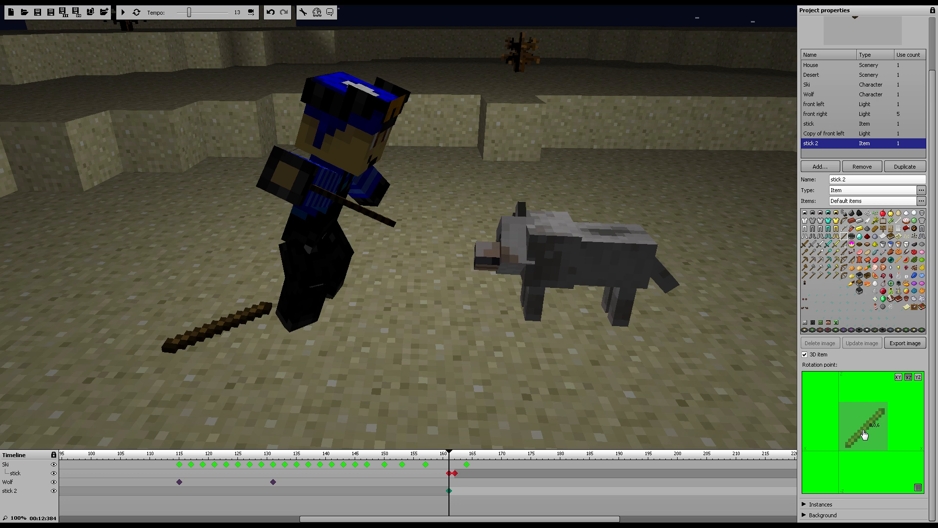
{"action": "left_click", "coordinate": [898, 377]}
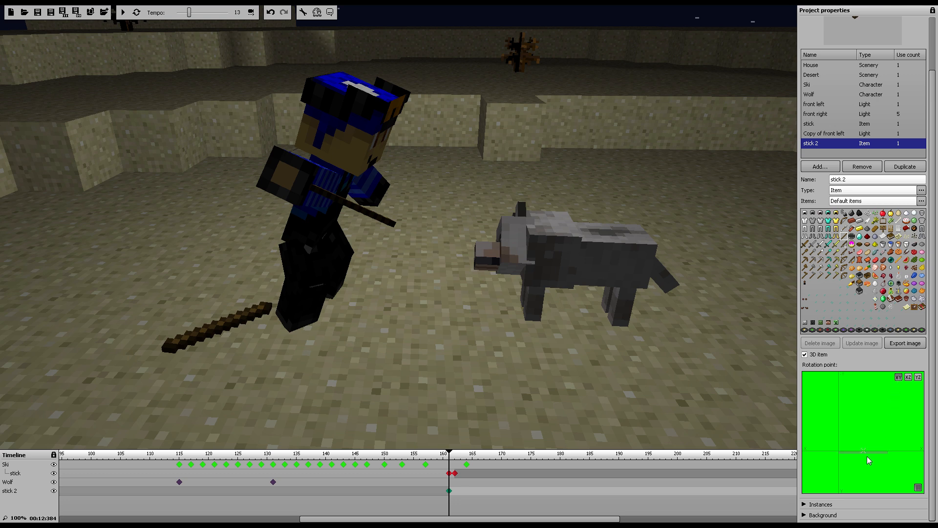
{"action": "left_click_drag", "start_coordinate": [840, 436], "coordinate": [854, 419]}
{"action": "left_click", "coordinate": [899, 378]}
{"action": "left_click", "coordinate": [909, 377]}
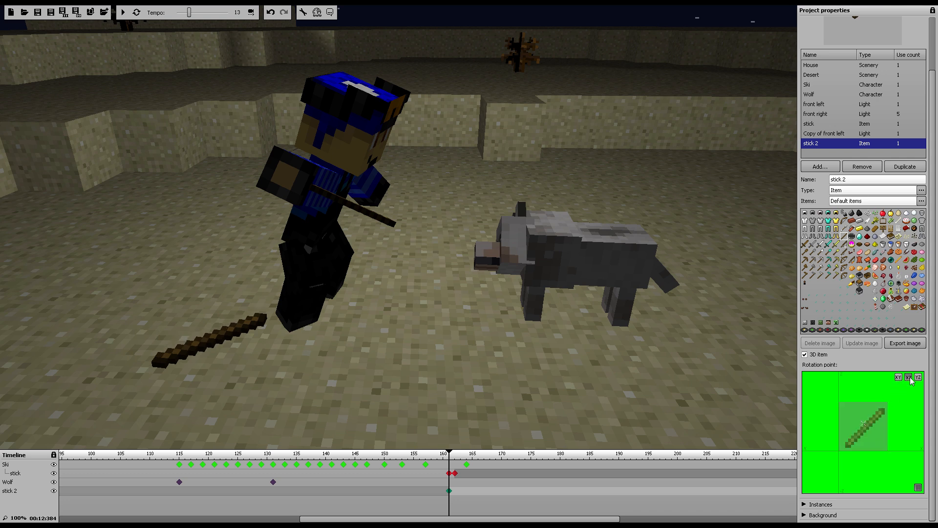
- Centre stick 2's rotation point on the stick, and rotate stick 2 to -56 degrees on Z in its frame 161 keyframe
{"action": "left_click", "coordinate": [864, 427]}
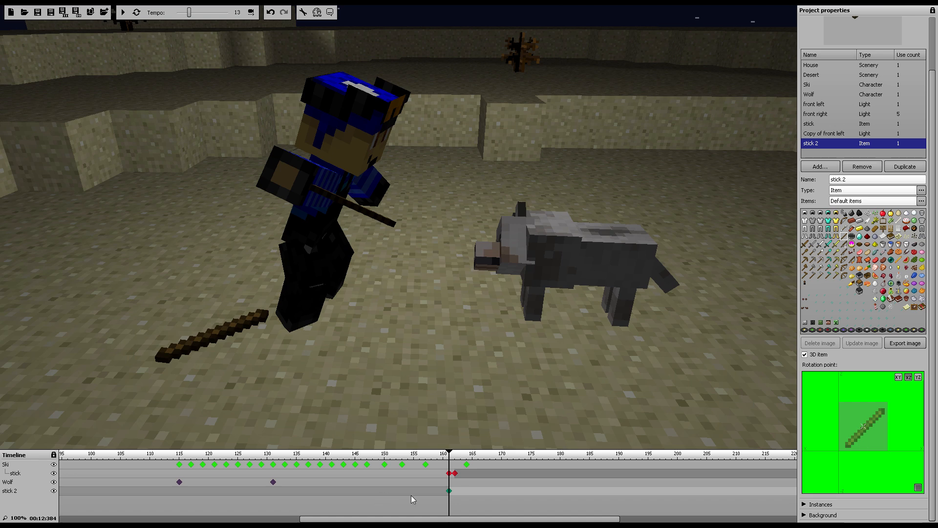
{"action": "left_click", "coordinate": [449, 492]}
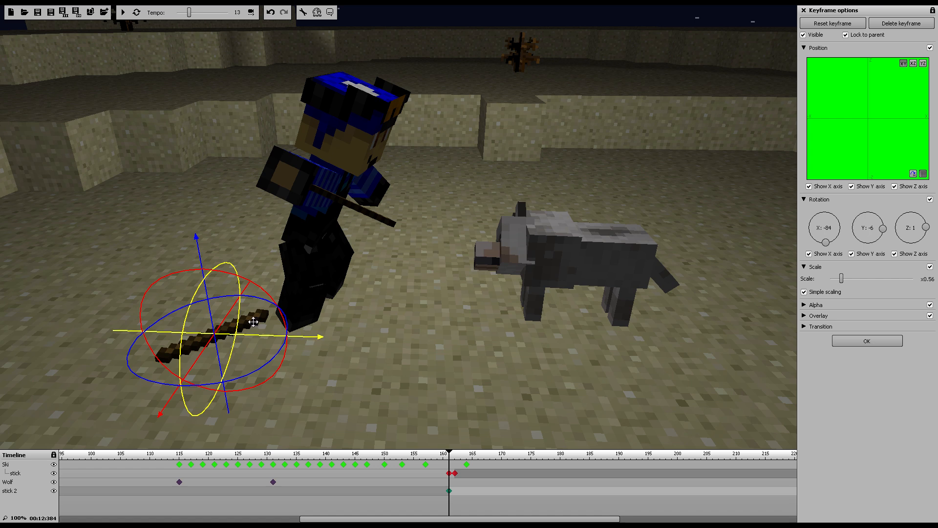
{"action": "left_click_drag", "start_coordinate": [269, 368], "coordinate": [218, 385]}
{"action": "left_click_drag", "start_coordinate": [249, 286], "coordinate": [318, 224]}
{"action": "right_click_drag", "start_coordinate": [318, 224], "coordinate": [134, 33]}
{"action": "key", "text": "w"}
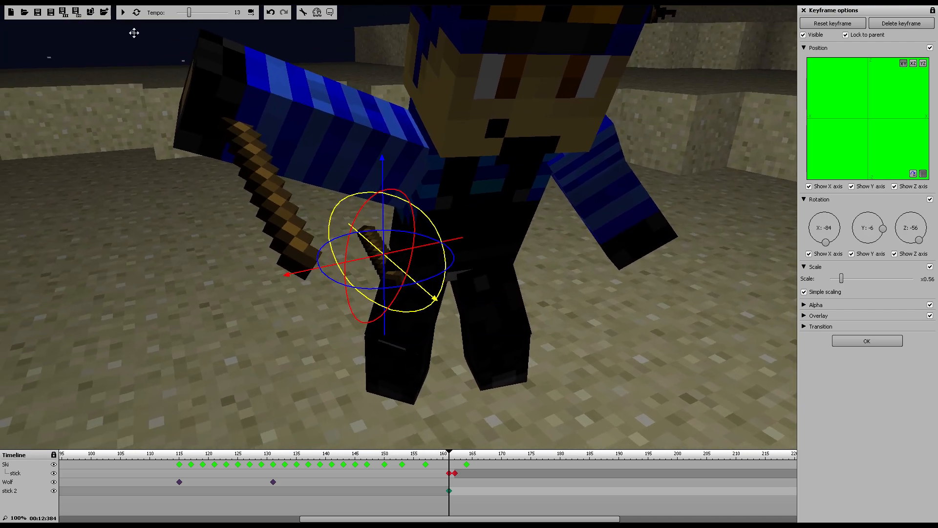
- Move stick 2 into Ski's hand over the held stick at frame 161 and rotate it to about X -93, Y -38 and Z -49 degrees
{"action": "left_click_drag", "start_coordinate": [377, 169], "coordinate": [380, 71]}
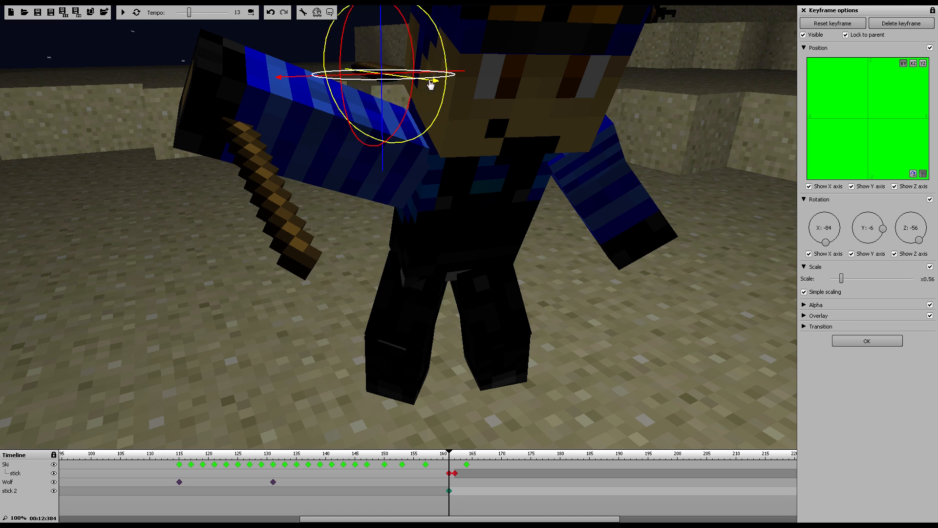
{"action": "left_click_drag", "start_coordinate": [435, 86], "coordinate": [557, 123]}
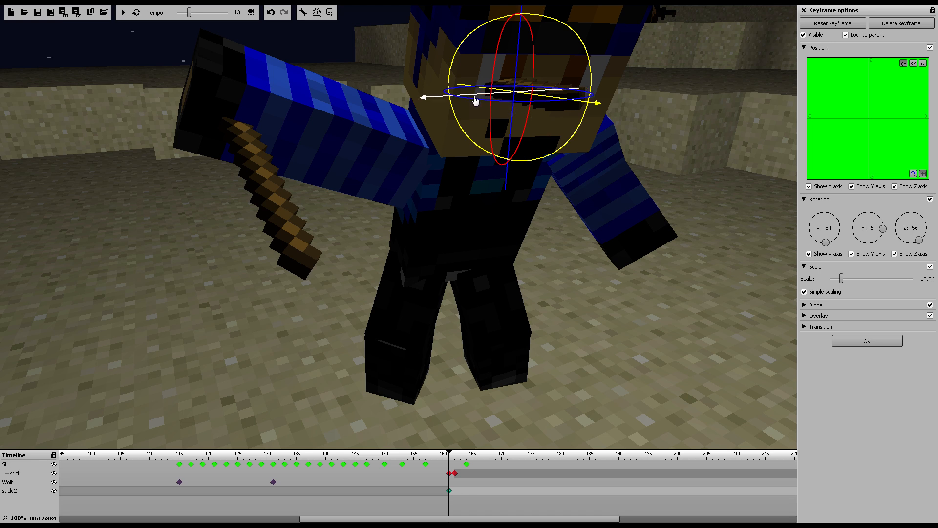
{"action": "left_click_drag", "start_coordinate": [443, 103], "coordinate": [246, 165]}
{"action": "left_click_drag", "start_coordinate": [249, 118], "coordinate": [342, 212]}
{"action": "right_click_drag", "start_coordinate": [342, 212], "coordinate": [342, 212]}
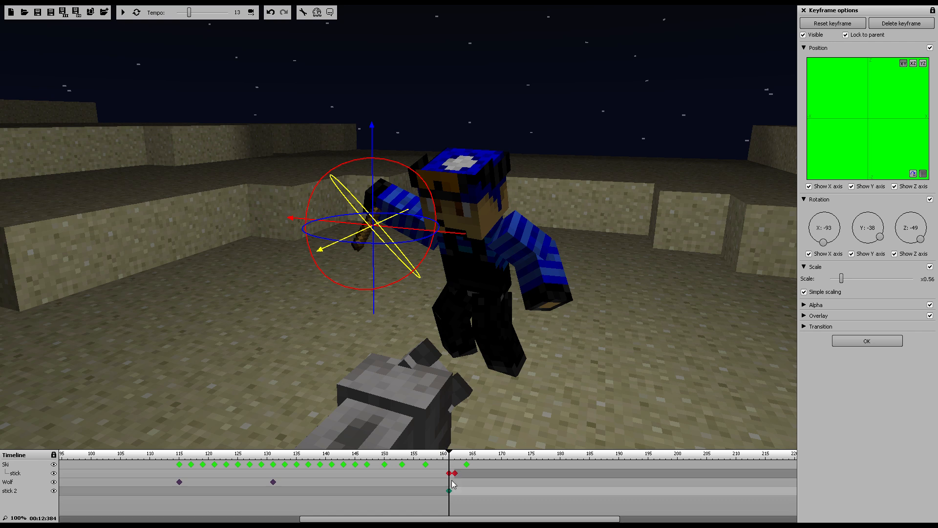
- Shift the held stick's two keyframes one frame earlier to 160 and 161, and scrub ahead to check the swap with stick 2
{"action": "left_click_drag", "start_coordinate": [450, 495], "coordinate": [451, 473]}
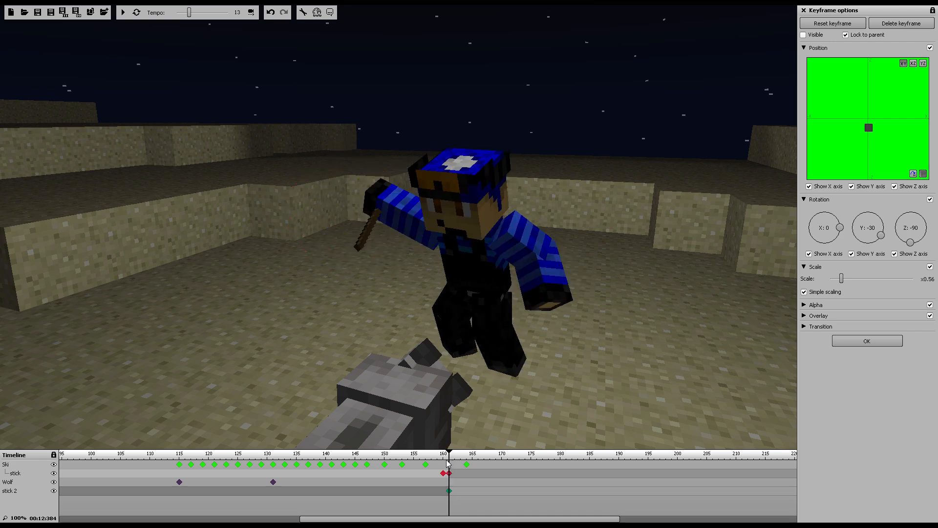
{"action": "left_click_drag", "start_coordinate": [446, 454], "coordinate": [466, 455]}
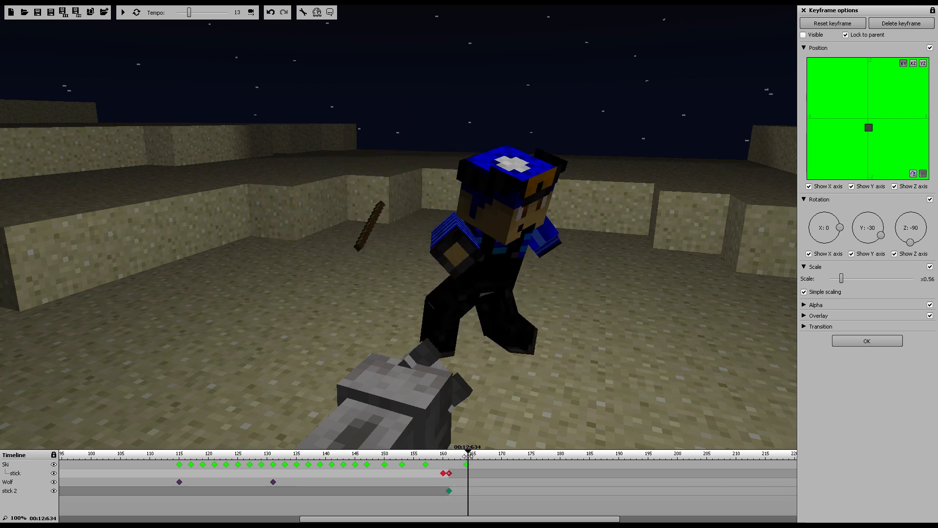
{"action": "left_click", "coordinate": [449, 491]}
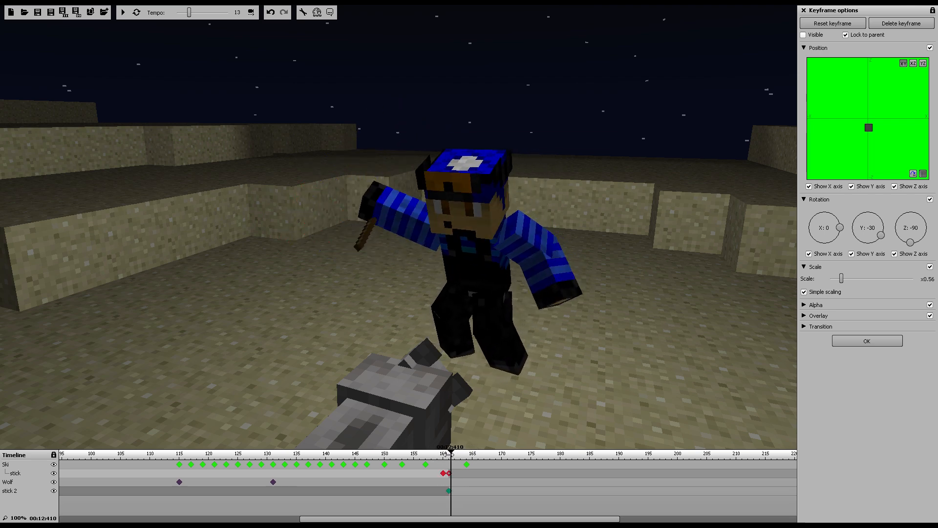
- Add a stick 2 keyframe at frame 168 and move the stick far away, high above the house
{"action": "left_click", "coordinate": [450, 491]}
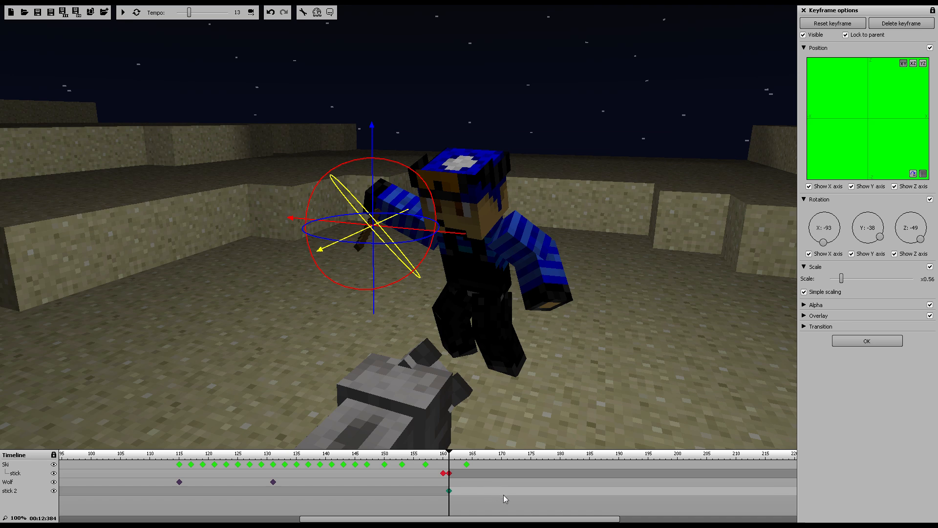
{"action": "left_click", "coordinate": [487, 492]}
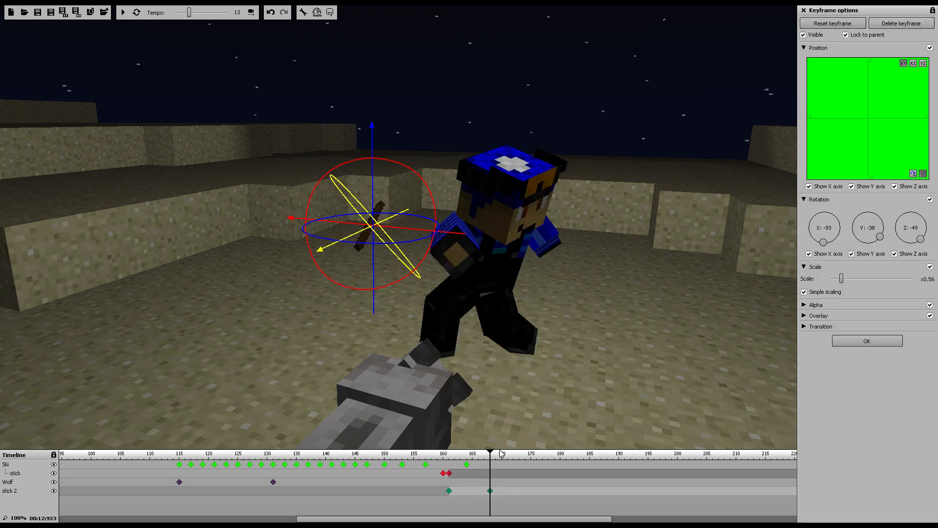
{"action": "right_click_drag", "start_coordinate": [604, 313], "coordinate": [213, 145]}
{"action": "left_click_drag", "start_coordinate": [427, 327], "coordinate": [285, 293]}
{"action": "left_click_drag", "start_coordinate": [372, 248], "coordinate": [359, 78]}
{"action": "left_click_drag", "start_coordinate": [335, 112], "coordinate": [240, 88]}
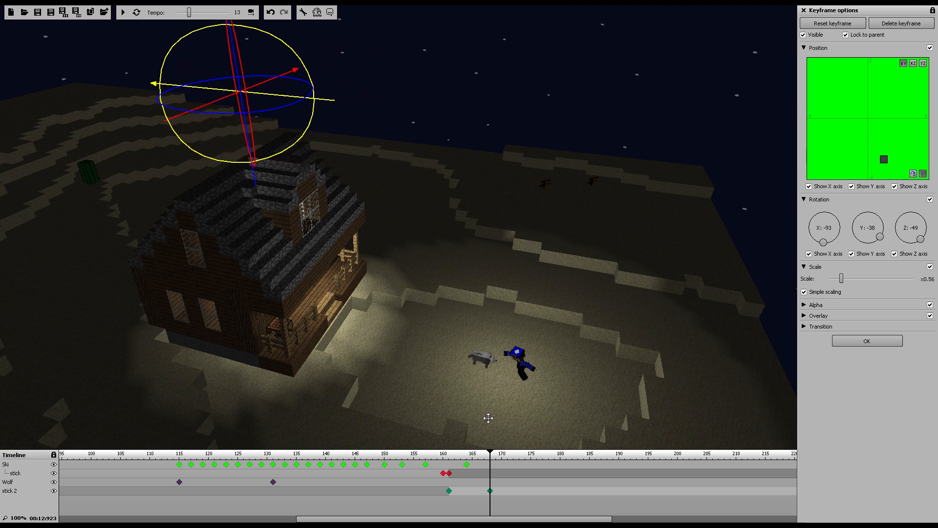
- Try slowing the throw by moving stick 2's end keyframe to frame 213, and play it back
{"action": "left_click_drag", "start_coordinate": [490, 495], "coordinate": [754, 507]}
{"action": "left_click", "coordinate": [449, 492]}
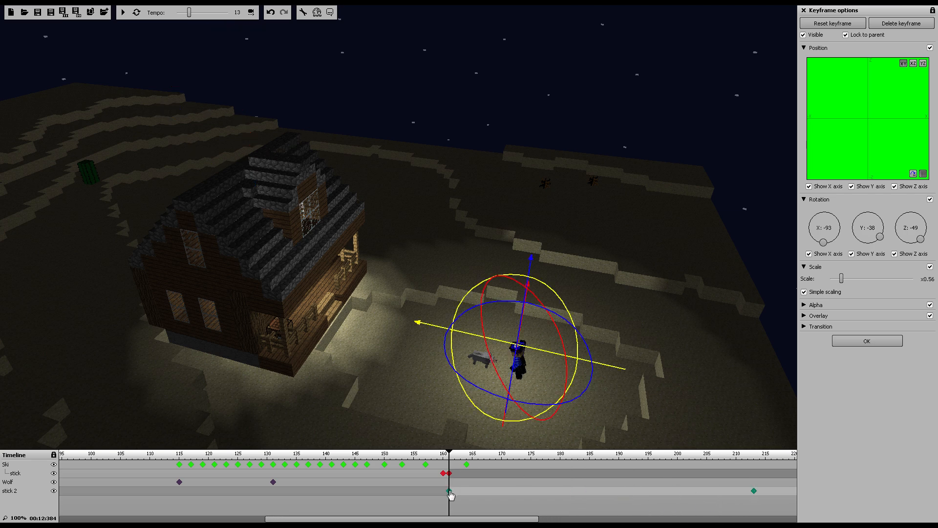
{"action": "left_click_drag", "start_coordinate": [452, 456], "coordinate": [436, 456]}
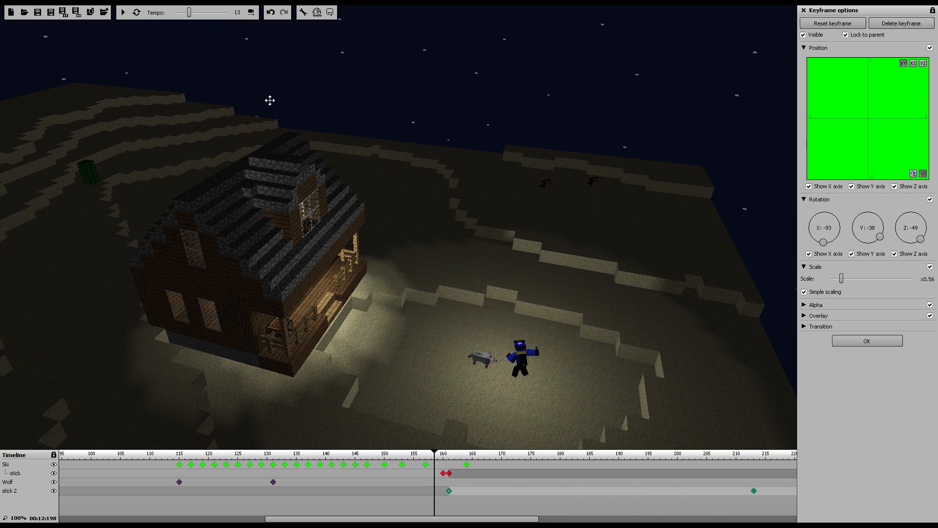
{"action": "left_click", "coordinate": [123, 12]}
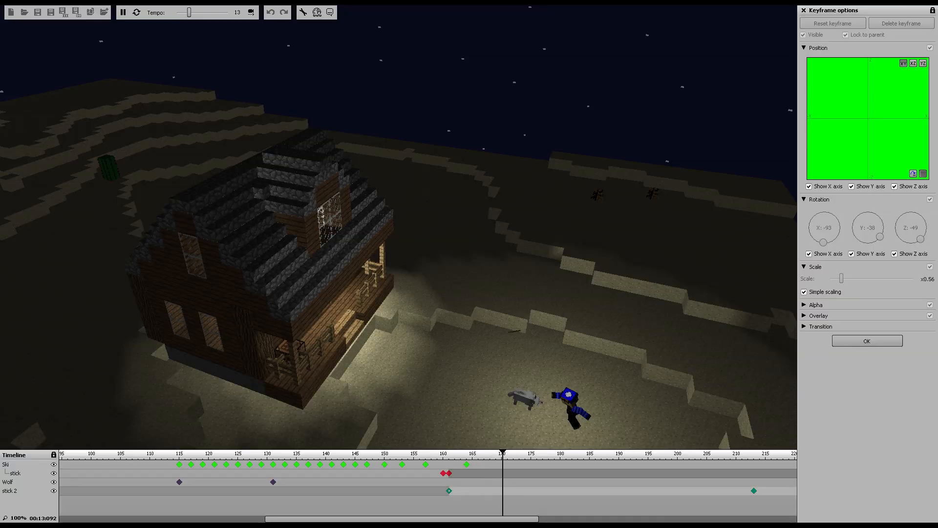
{"action": "key", "text": "space"}
- Try a faster throw with stick 2's end keyframe at frame 186, and play it back
{"action": "left_click_drag", "start_coordinate": [756, 492], "coordinate": [596, 491]}
{"action": "left_click", "coordinate": [424, 458]}
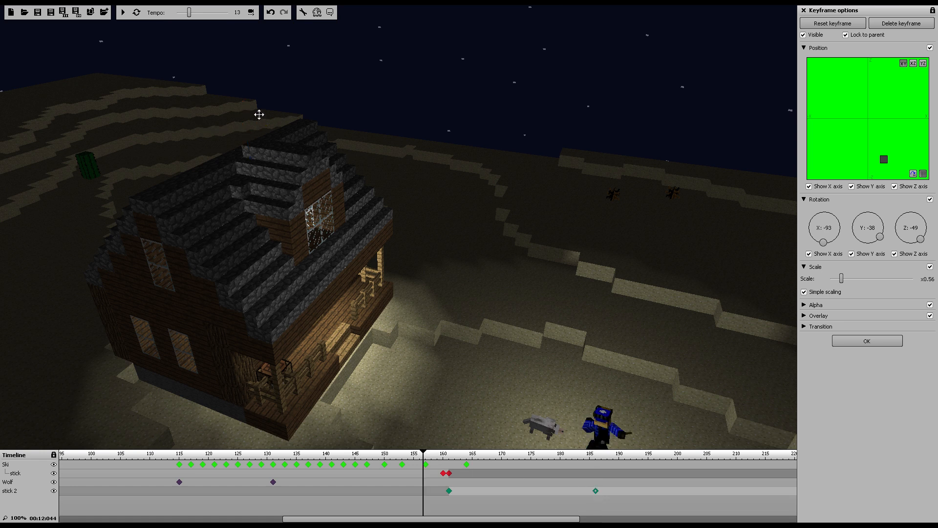
{"action": "left_click", "coordinate": [123, 12]}
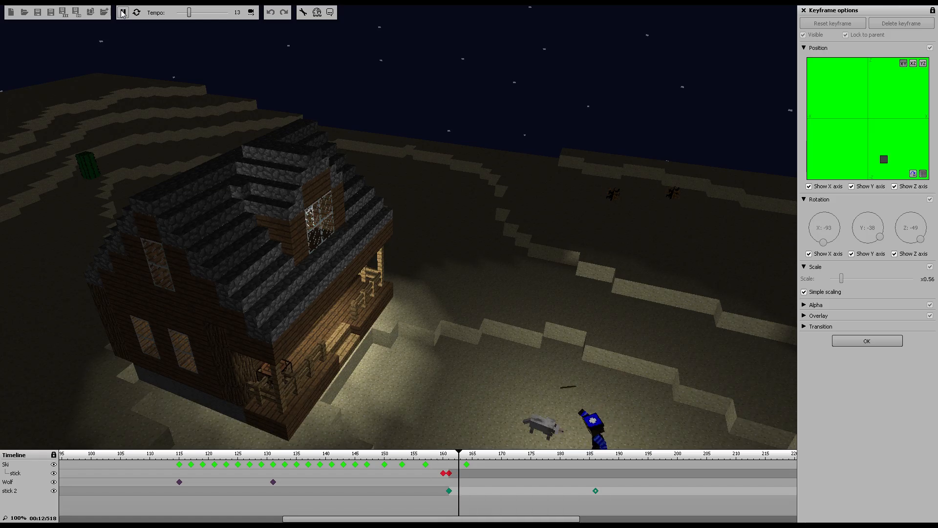
{"action": "left_click", "coordinate": [123, 12]}
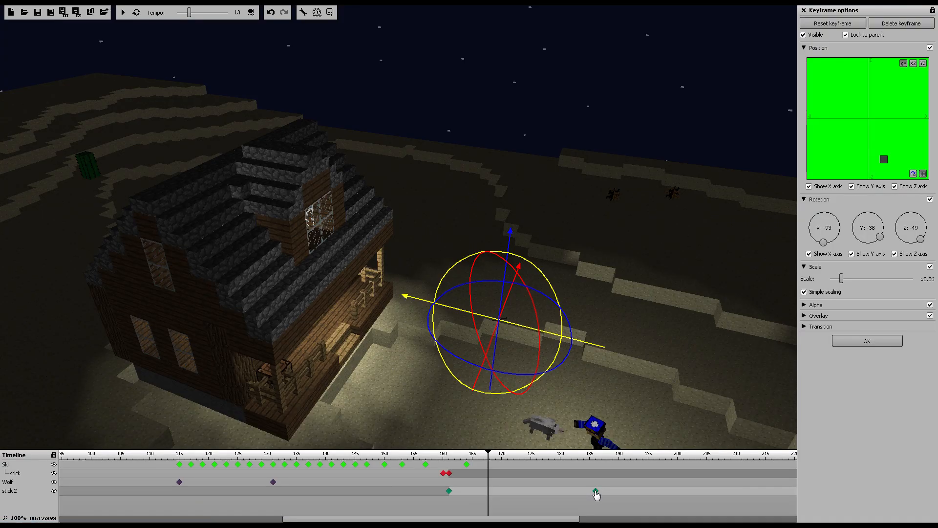
- Move stick 2's end keyframe to frame 180 and play back the throw
{"action": "left_click_drag", "start_coordinate": [596, 492], "coordinate": [560, 491]}
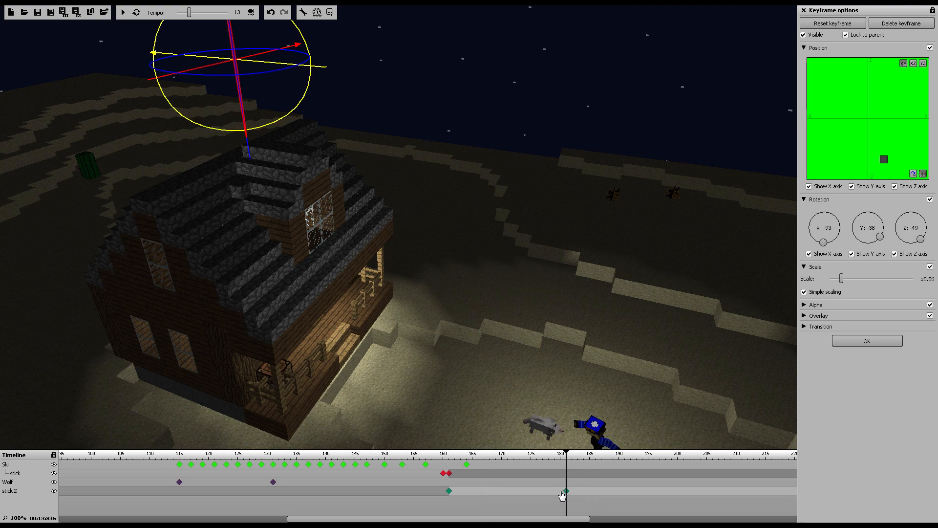
{"action": "left_click", "coordinate": [427, 458]}
{"action": "left_click", "coordinate": [123, 12]}
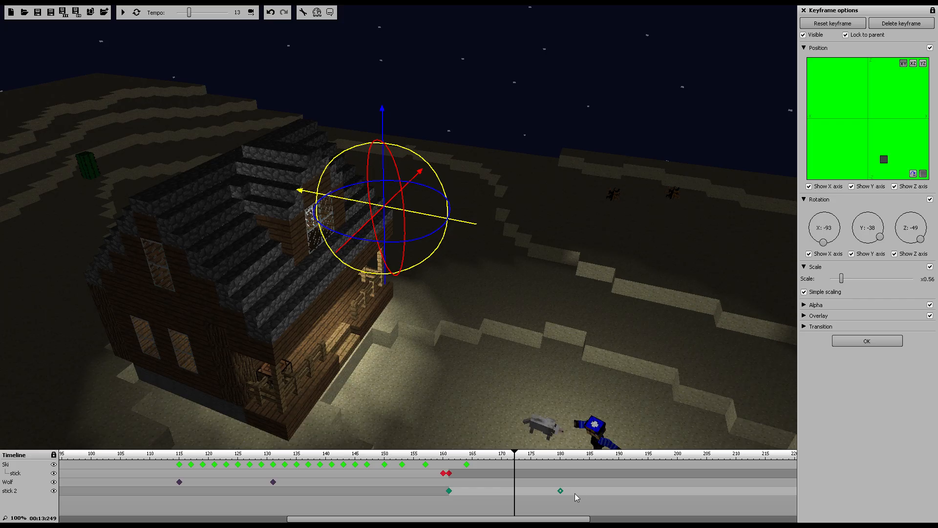
- Spin stick 2 to 473 degrees on Z in its frame 180 keyframe and play back the throw
{"action": "left_click", "coordinate": [561, 491]}
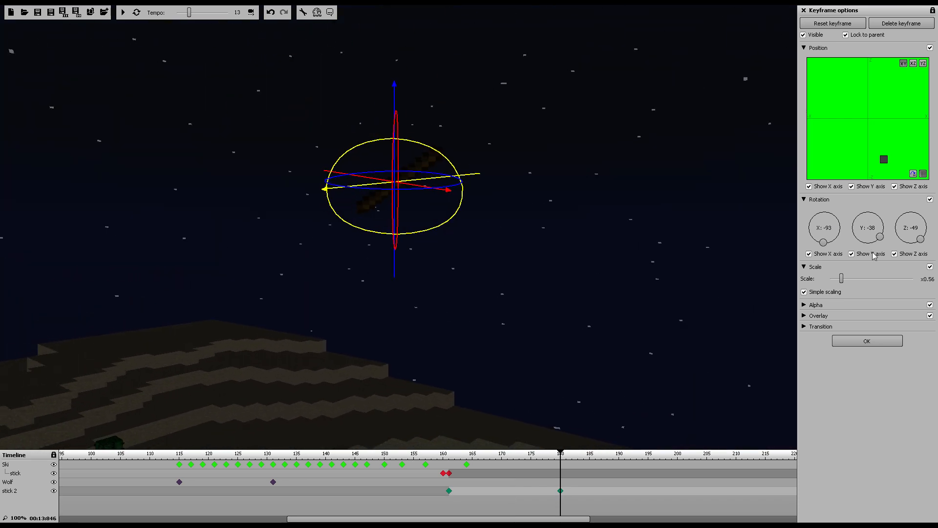
{"action": "left_click_drag", "start_coordinate": [918, 251], "coordinate": [905, 212]}
{"action": "right_click_drag", "start_coordinate": [550, 383], "coordinate": [20, 14]}
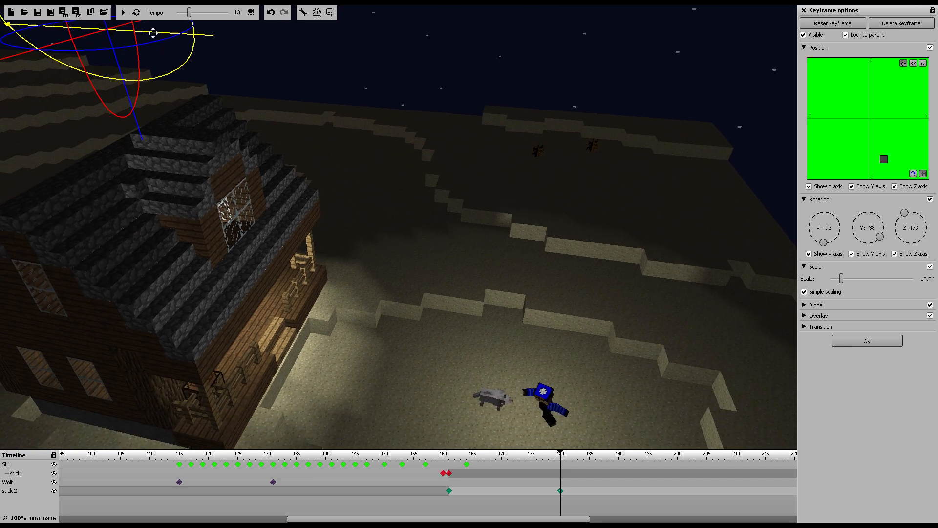
{"action": "left_click", "coordinate": [423, 456]}
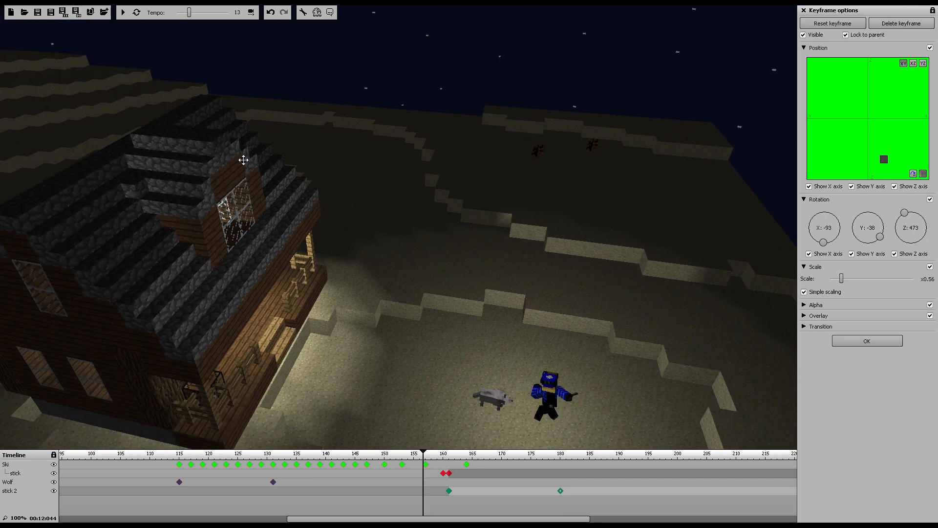
{"action": "left_click", "coordinate": [123, 14]}
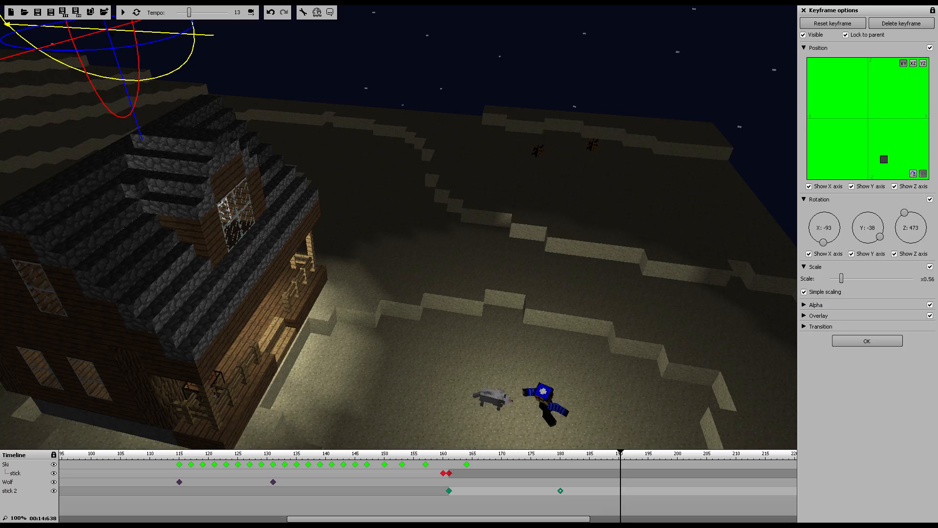
- Increase stick 2's Z rotation at frame 180 to 803 degrees, and play the scene through the camera from about frame 112
{"action": "mouse_move", "coordinate": [904, 214]}
{"action": "left_mouse_down"}
{"action": "mouse_move", "coordinate": [898, 226]}
{"action": "mouse_move", "coordinate": [928, 236]}
{"action": "mouse_move", "coordinate": [913, 211]}
{"action": "left_mouse_up"}
{"action": "right_click_drag", "start_coordinate": [567, 358], "coordinate": [615, 391]}
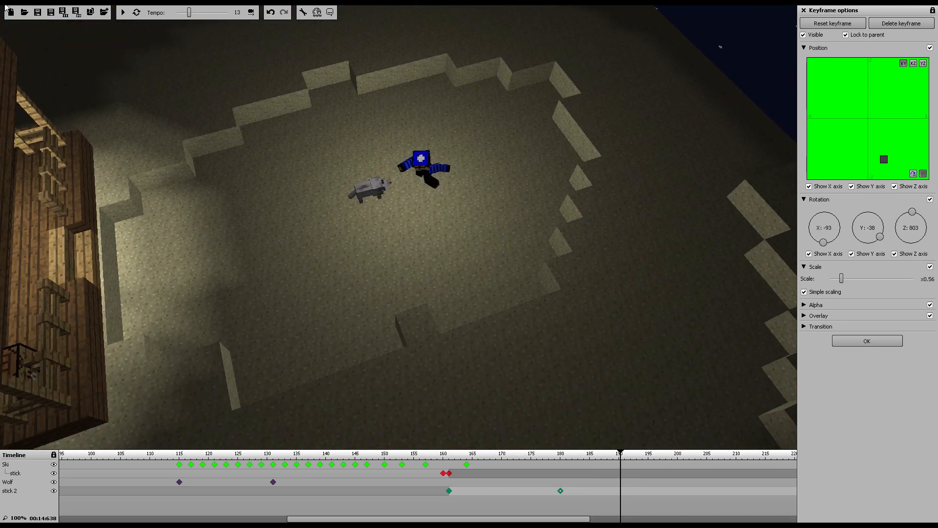
{"action": "left_click", "coordinate": [164, 453]}
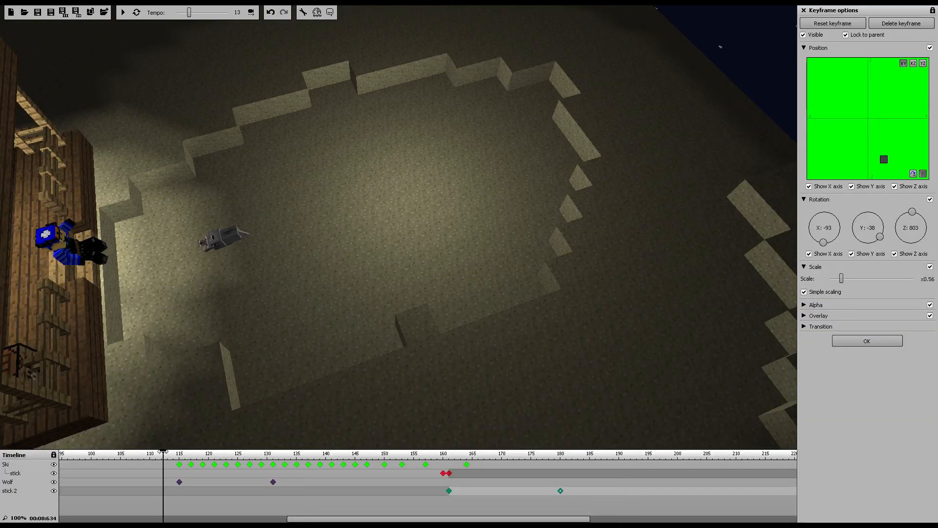
{"action": "left_click", "coordinate": [251, 12]}
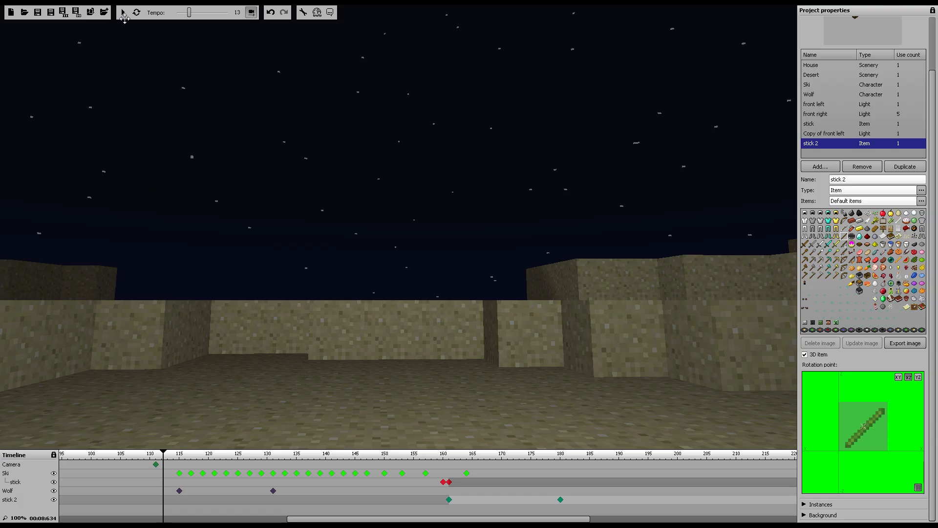
{"action": "left_click", "coordinate": [123, 13]}
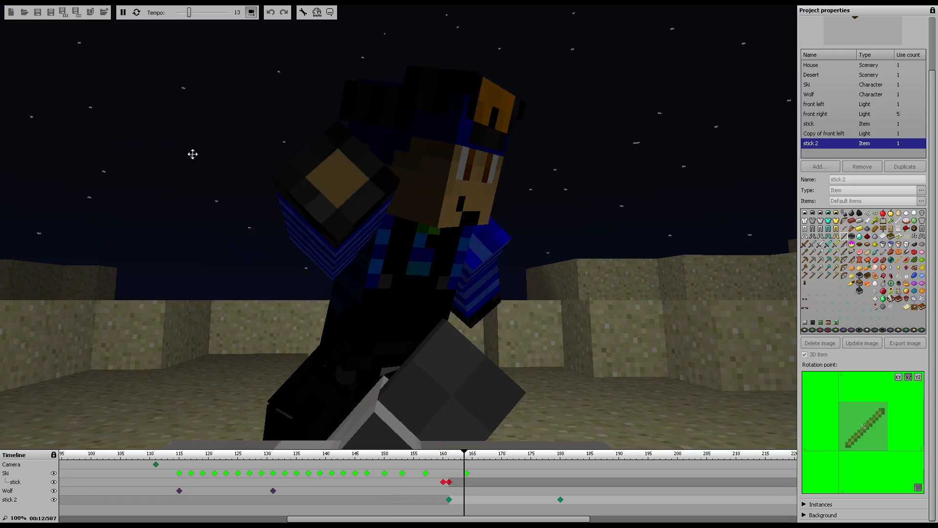
{"action": "left_click", "coordinate": [123, 13]}
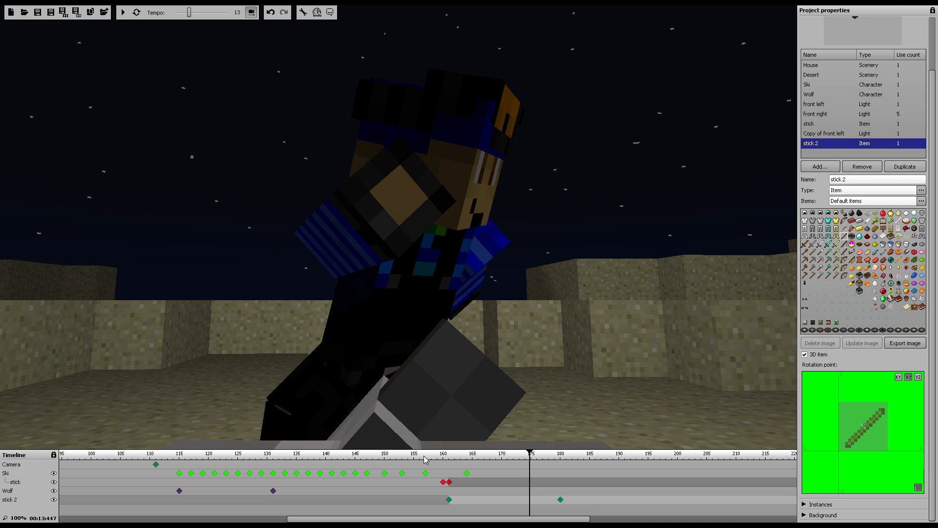
- Add a camera keyframe at frame 145 and raise the camera to look down on Ski and the wolf
{"action": "left_click", "coordinate": [416, 455]}
{"action": "left_click_drag", "start_coordinate": [416, 453], "coordinate": [356, 457]}
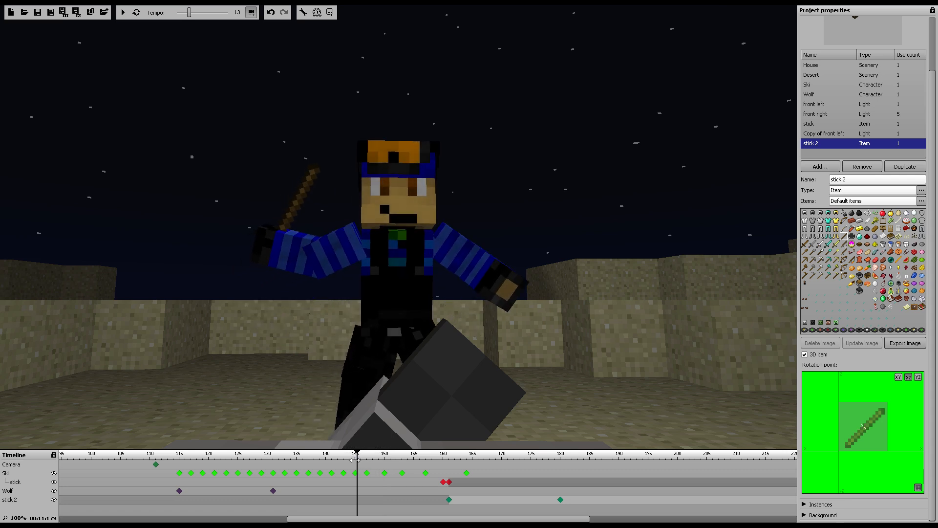
{"action": "left_click", "coordinate": [357, 466]}
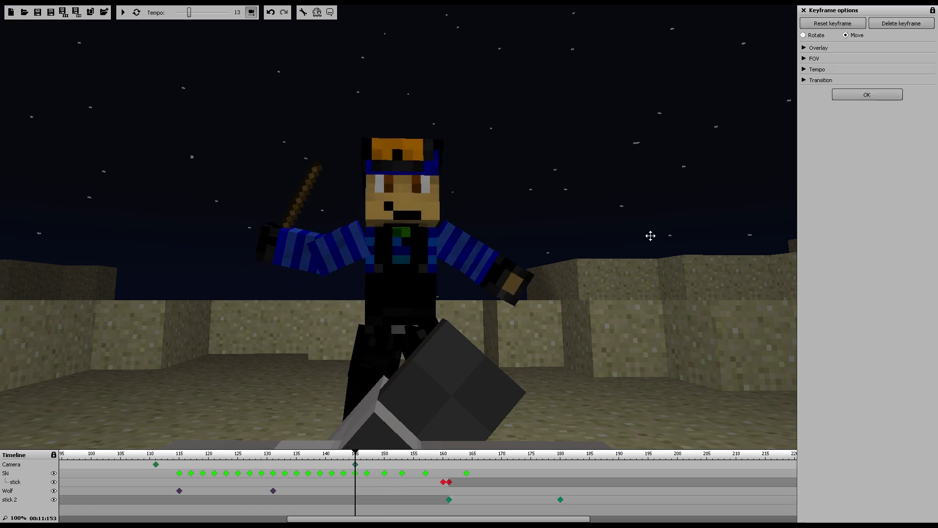
{"action": "left_click_drag", "start_coordinate": [478, 245], "coordinate": [477, 292]}
{"action": "key", "text": "a"}
{"action": "key", "text": "d"}
{"action": "key", "text": "w"}
{"action": "key", "text": "s"}
{"action": "key", "text": "w"}
{"action": "key", "text": "s"}
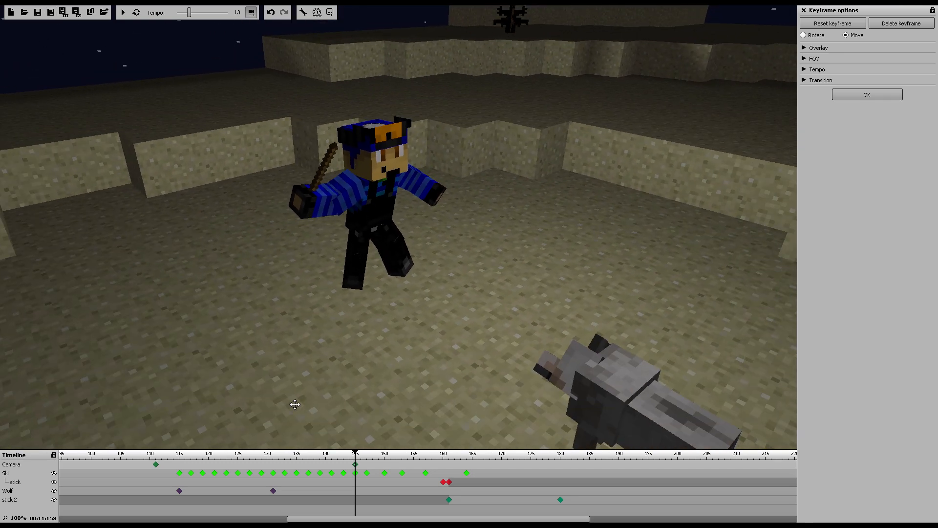
- Play back the new camera angle, and reposition the frame 145 camera low beside the wolf, facing Ski
{"action": "left_click_drag", "start_coordinate": [356, 458], "coordinate": [351, 459]}
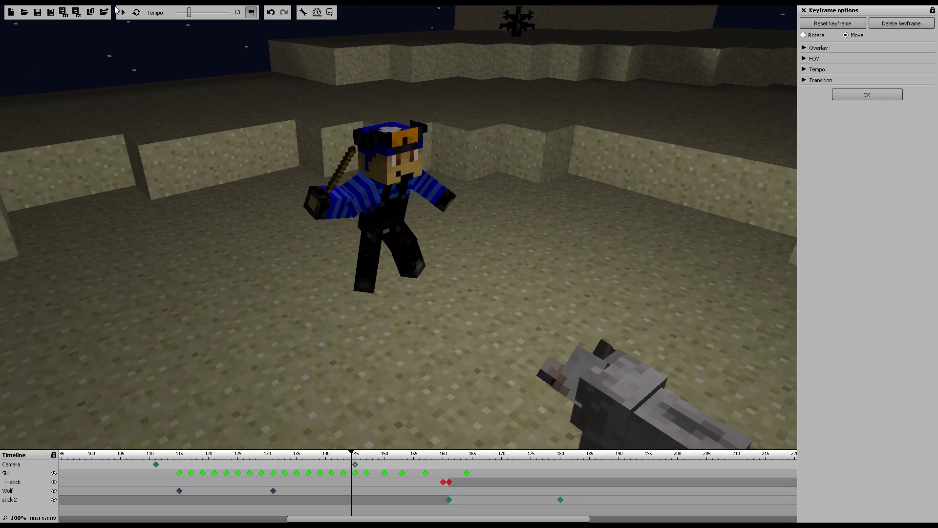
{"action": "left_click", "coordinate": [123, 13]}
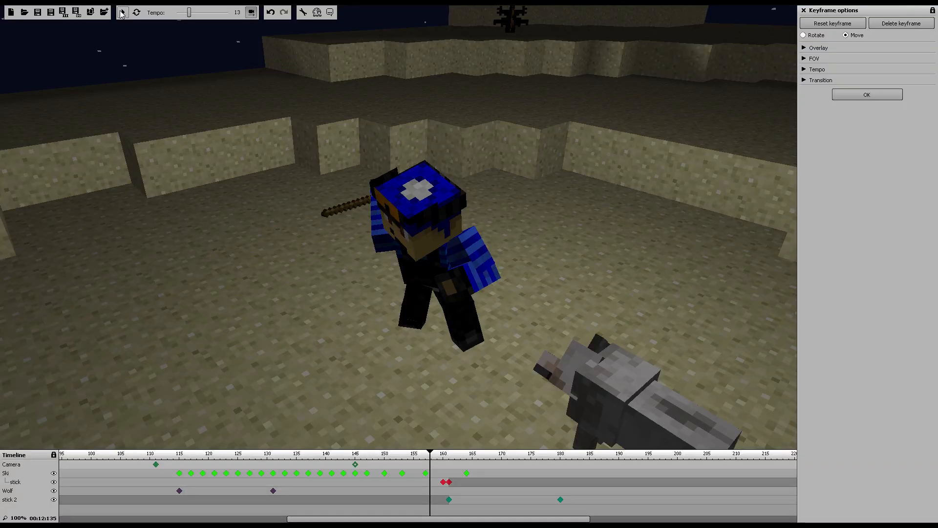
{"action": "left_click", "coordinate": [356, 464]}
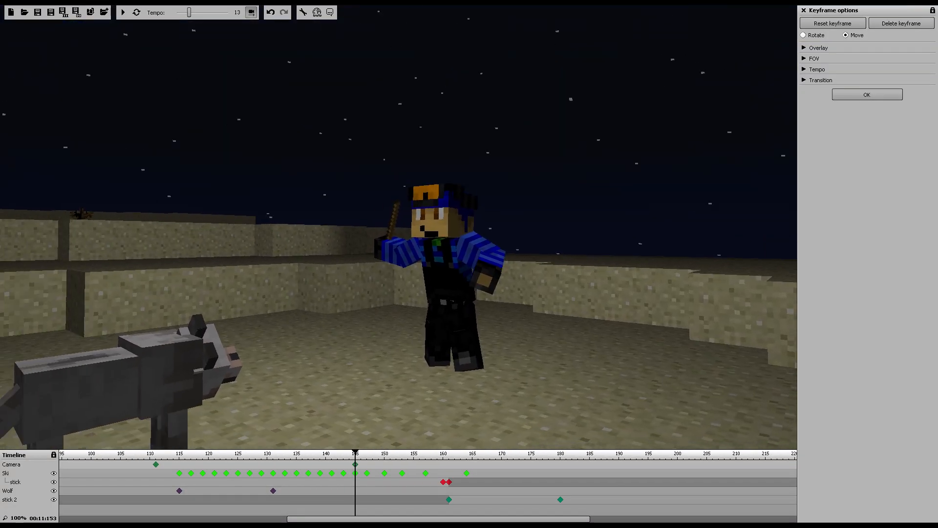
- Bring the frame 145 camera lower and closer to Ski, and set the frame 111 camera keyframe's transition to Instant
{"action": "left_click_drag", "start_coordinate": [399, 227], "coordinate": [364, 227]}
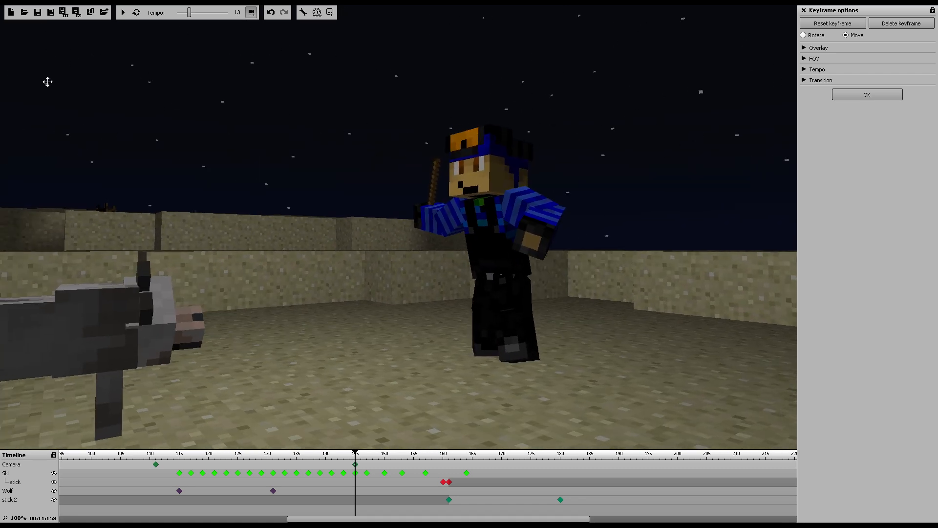
{"action": "left_click", "coordinate": [122, 454]}
{"action": "left_click", "coordinate": [156, 464]}
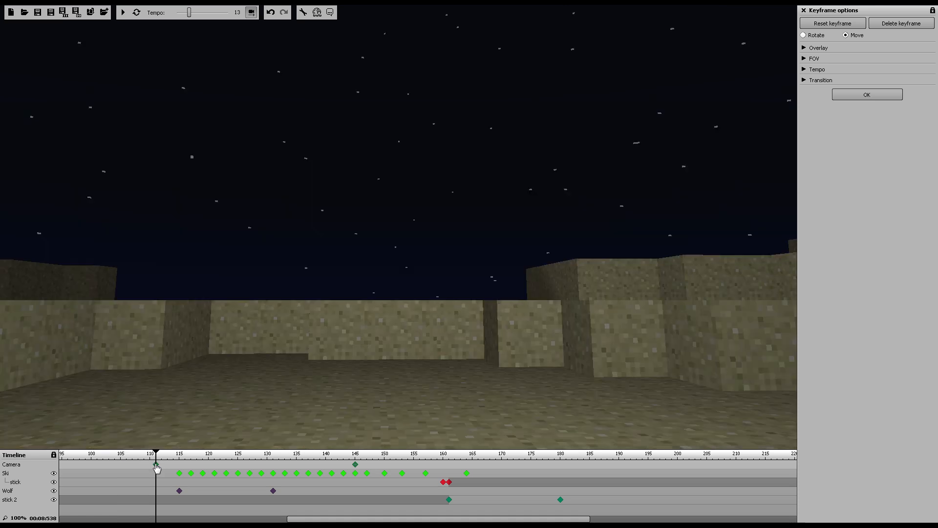
{"action": "left_click", "coordinate": [804, 80]}
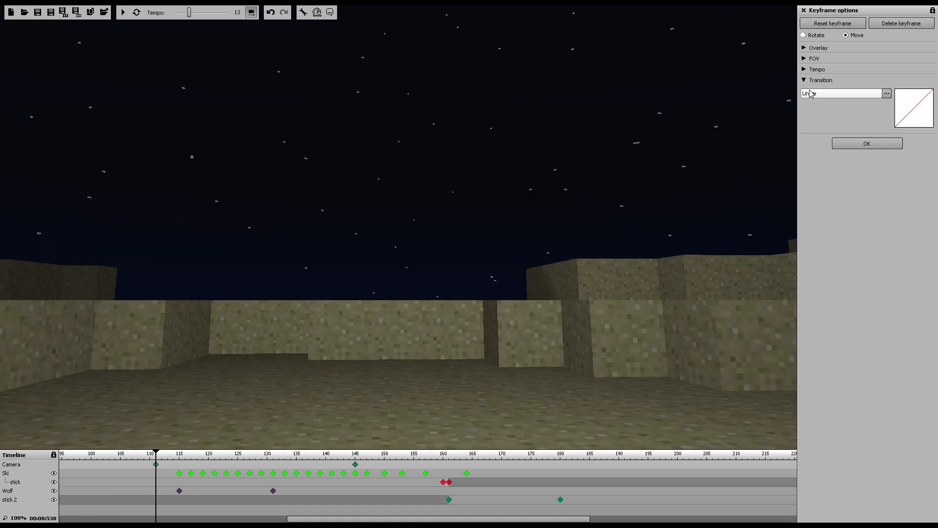
{"action": "left_click", "coordinate": [812, 93]}
{"action": "left_click", "coordinate": [817, 149]}
{"action": "left_click", "coordinate": [122, 13]}
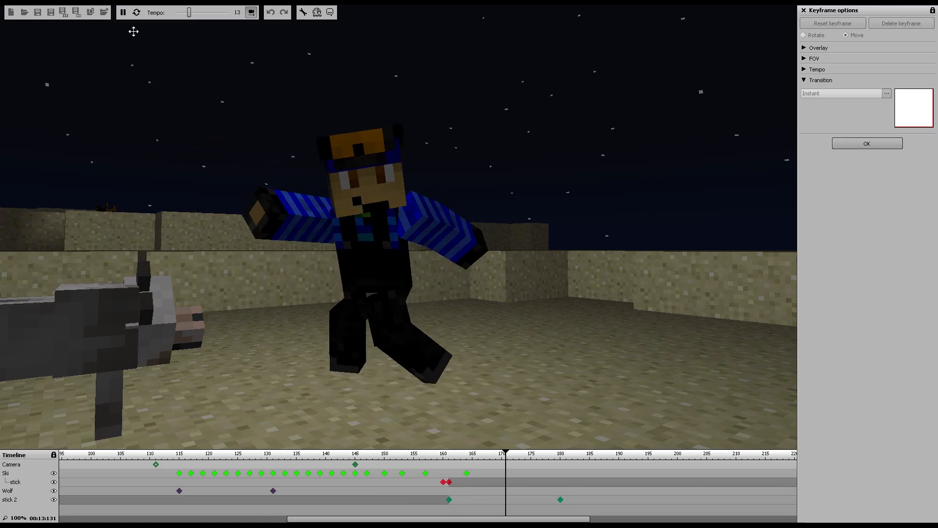
{"action": "left_click", "coordinate": [123, 14]}
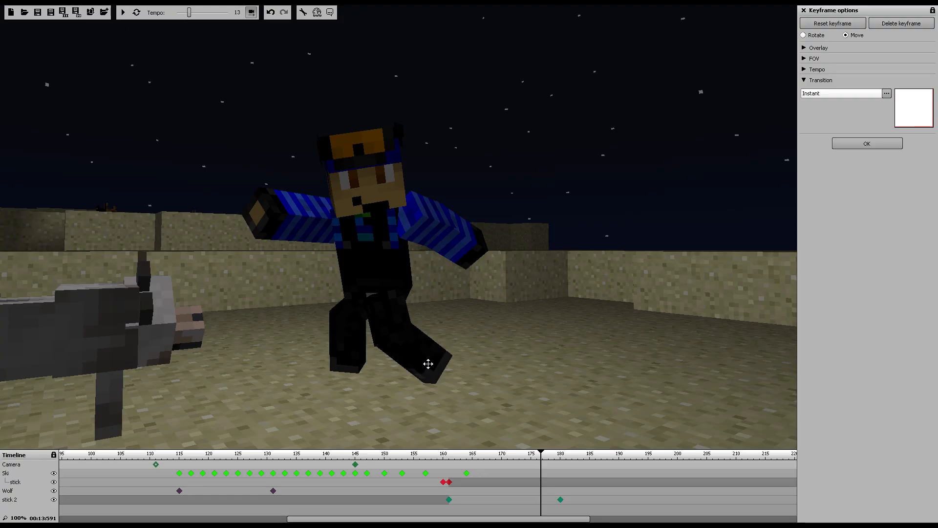
- Add a camera keyframe at about frame 167, keeping the frame 145 angle
{"action": "left_click", "coordinate": [356, 465]}
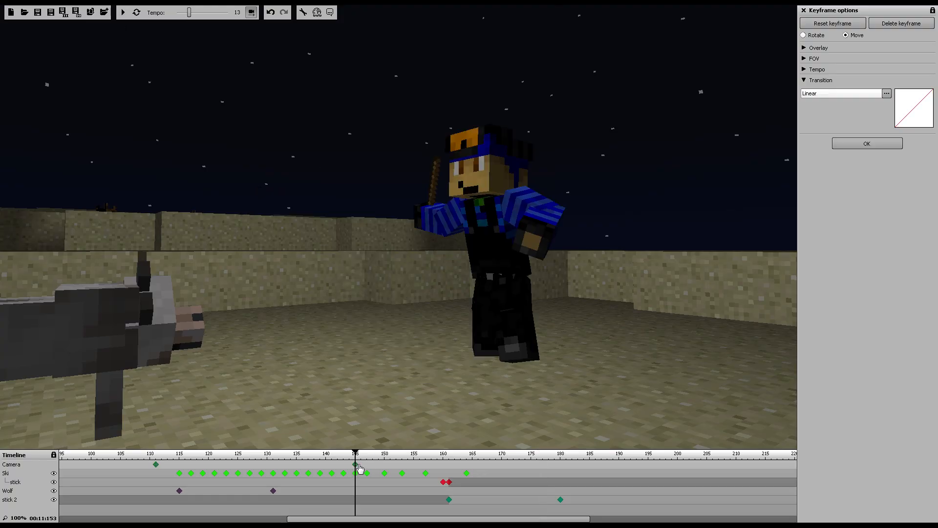
{"action": "left_click", "coordinate": [487, 470]}
{"action": "left_click_drag", "start_coordinate": [484, 456], "coordinate": [461, 455]}
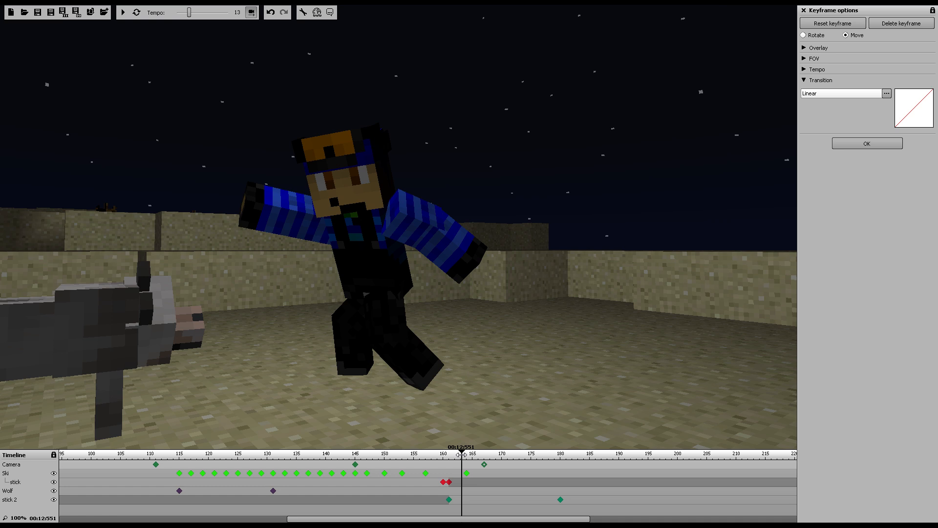
- Shift Ski slightly toward the wolf in his frame 164 keyframe, and play back the throw from about frame 155
{"action": "left_click", "coordinate": [467, 474]}
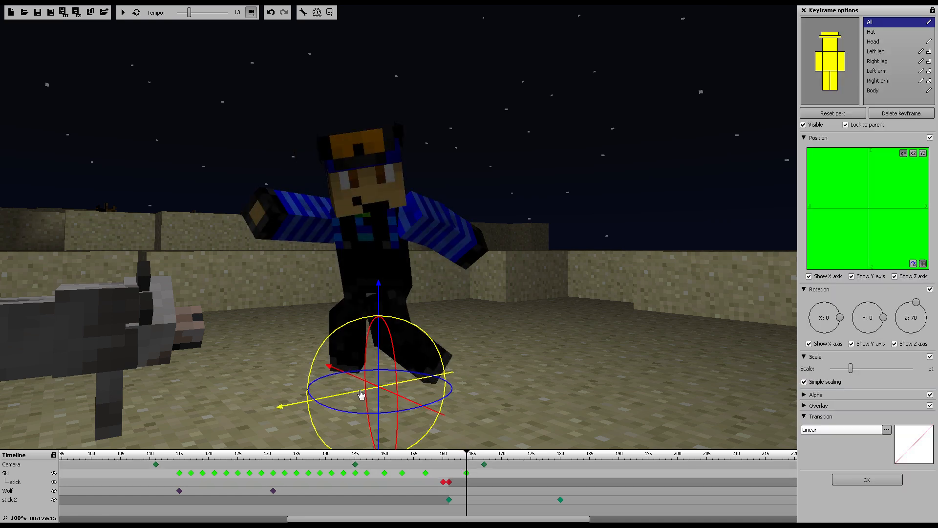
{"action": "left_click_drag", "start_coordinate": [356, 395], "coordinate": [345, 394]}
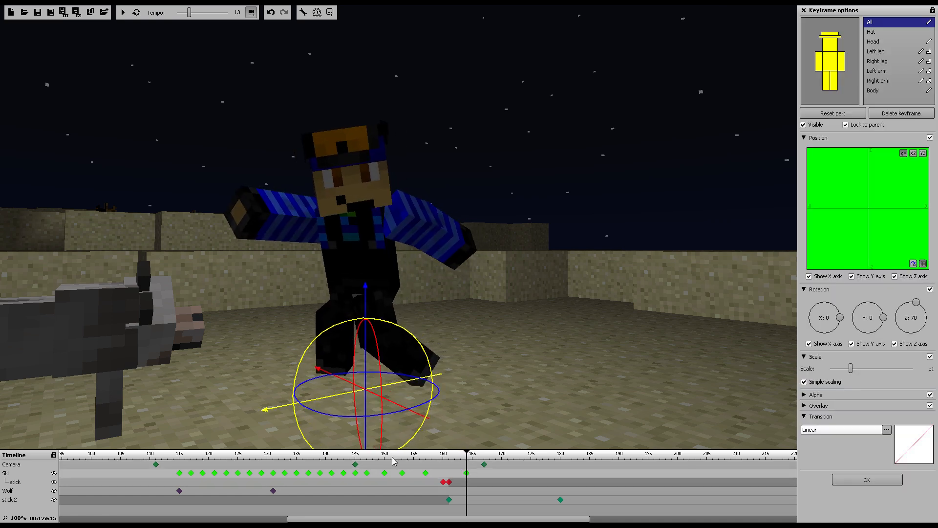
{"action": "left_click", "coordinate": [416, 453]}
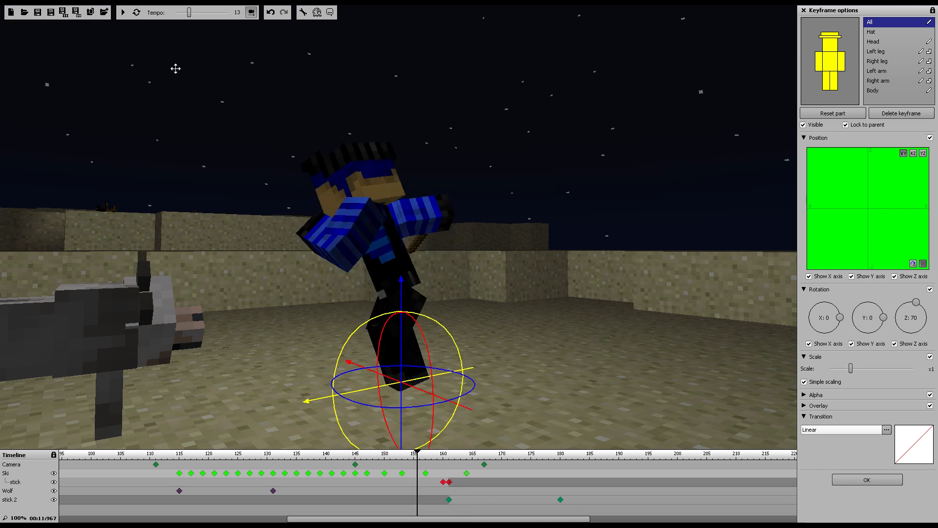
{"action": "left_click", "coordinate": [124, 16]}
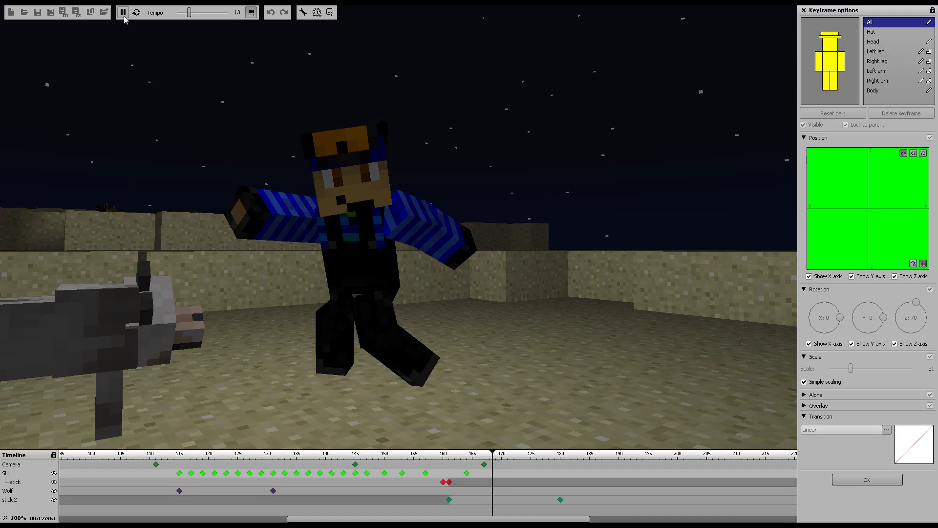
{"action": "key", "text": "space"}
- Move the last camera keyframe to frame 164, and set the frame 145 camera keyframe's transition to Instant
{"action": "left_click", "coordinate": [484, 465]}
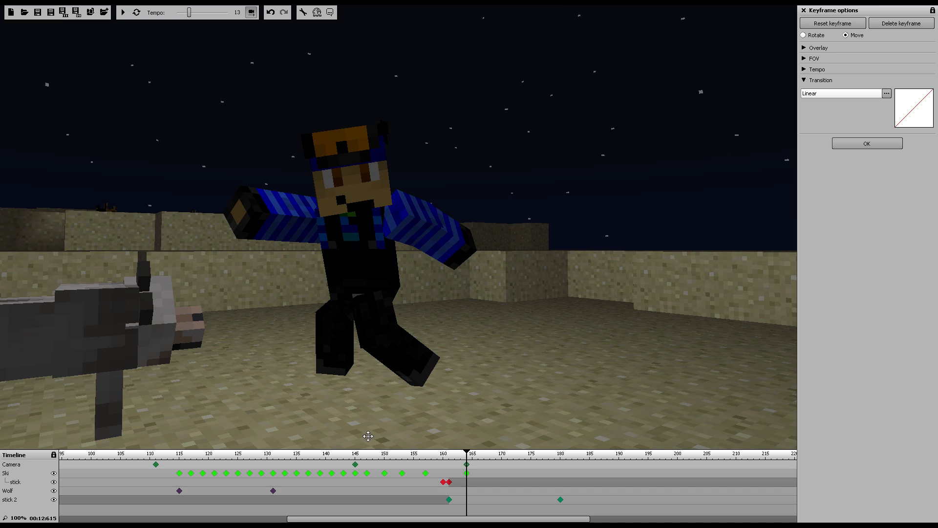
{"action": "left_click", "coordinate": [355, 465]}
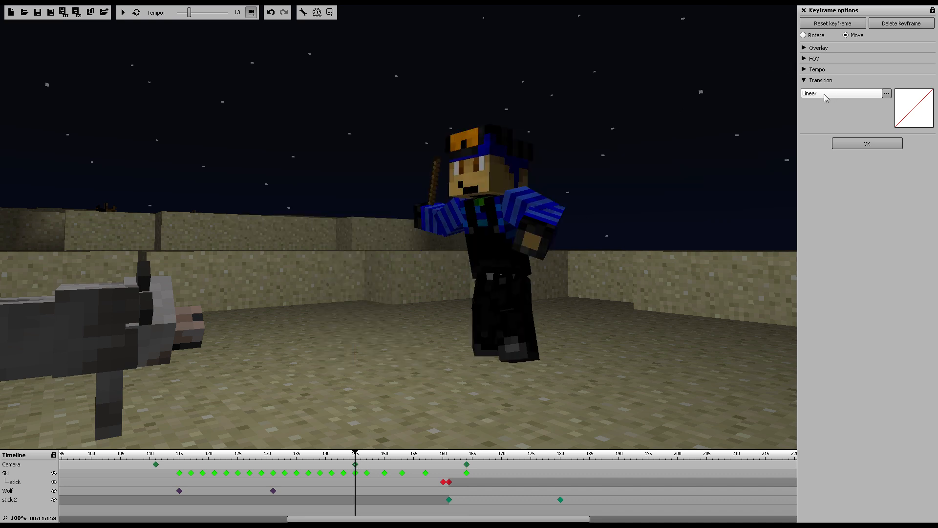
{"action": "left_click", "coordinate": [467, 466]}
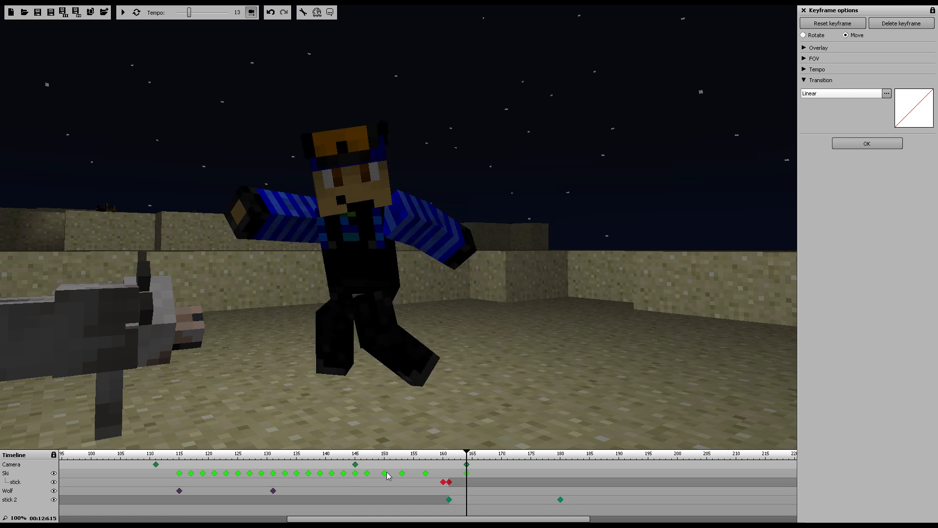
{"action": "left_click", "coordinate": [356, 465]}
{"action": "left_click", "coordinate": [820, 95]}
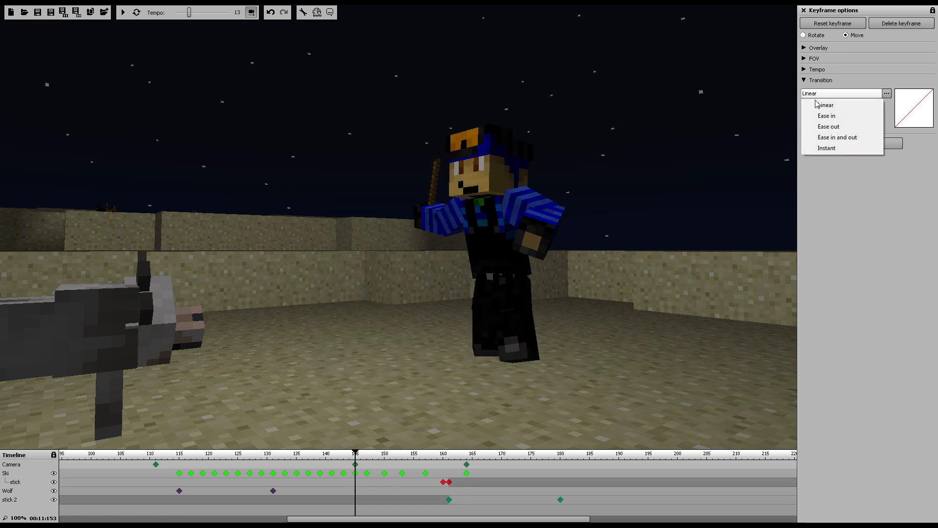
{"action": "left_click", "coordinate": [821, 148]}
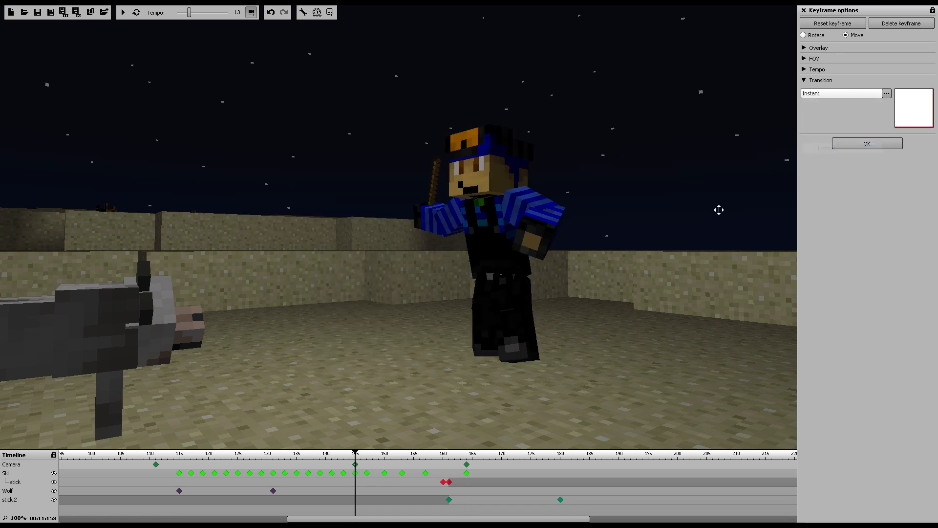
- Turn the frame 164 camera up toward the house roof to catch the flying stick, and scrub ahead to frame 180
{"action": "left_click", "coordinate": [466, 465]}
{"action": "right_click_drag", "start_coordinate": [398, 225], "coordinate": [378, 188]}
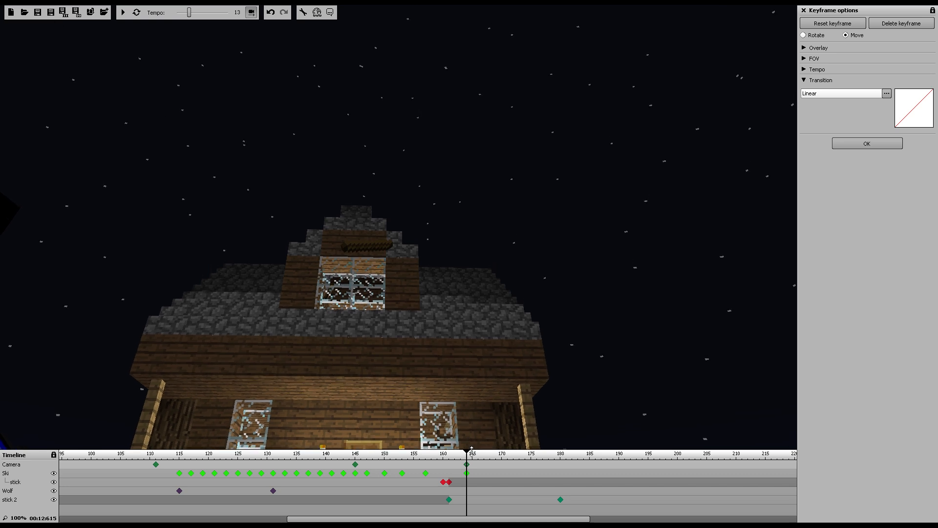
{"action": "mouse_move", "coordinate": [467, 453]}
{"action": "left_mouse_down"}
{"action": "mouse_move", "coordinate": [589, 453]}
{"action": "mouse_move", "coordinate": [564, 453]}
{"action": "left_mouse_up"}
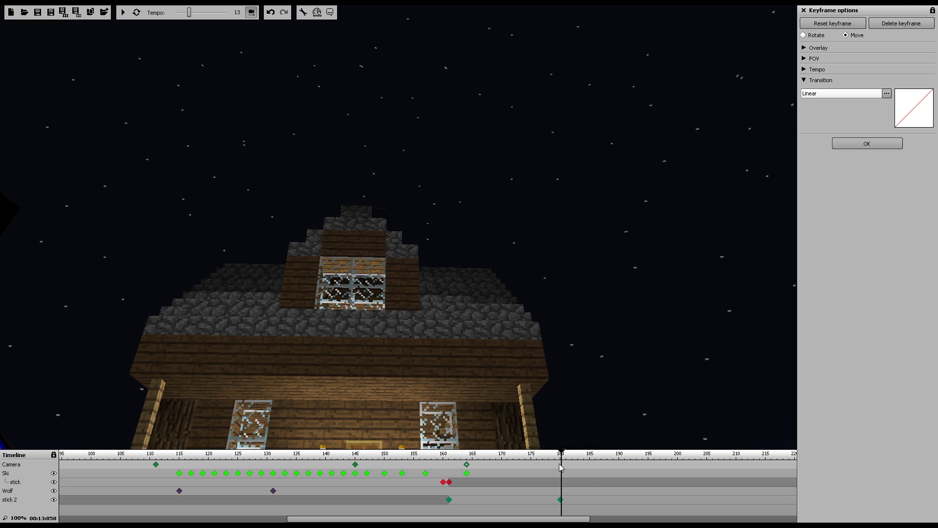
- Add a camera keyframe at frame 180 and raise the camera above the house, looking over the desert at stick 2
{"action": "left_click", "coordinate": [561, 465]}
{"action": "key", "text": "w"}
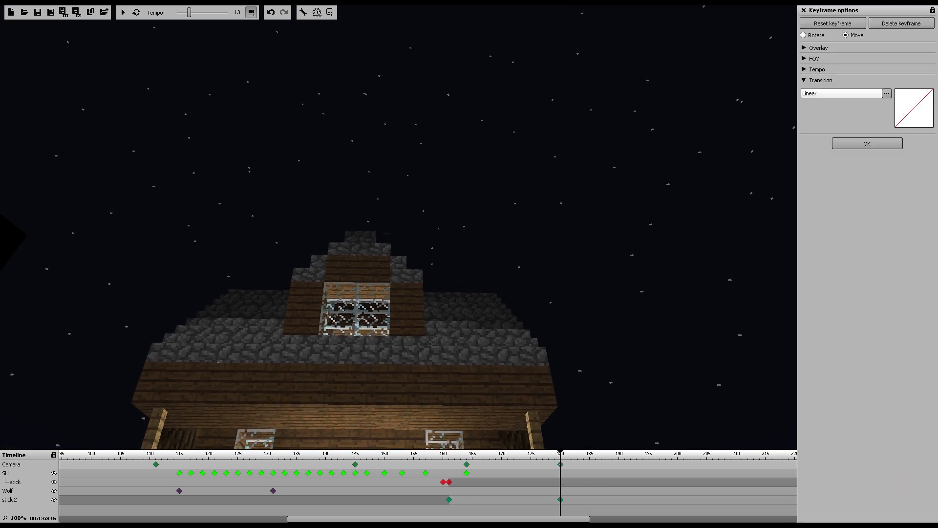
{"action": "key", "text": "space"}
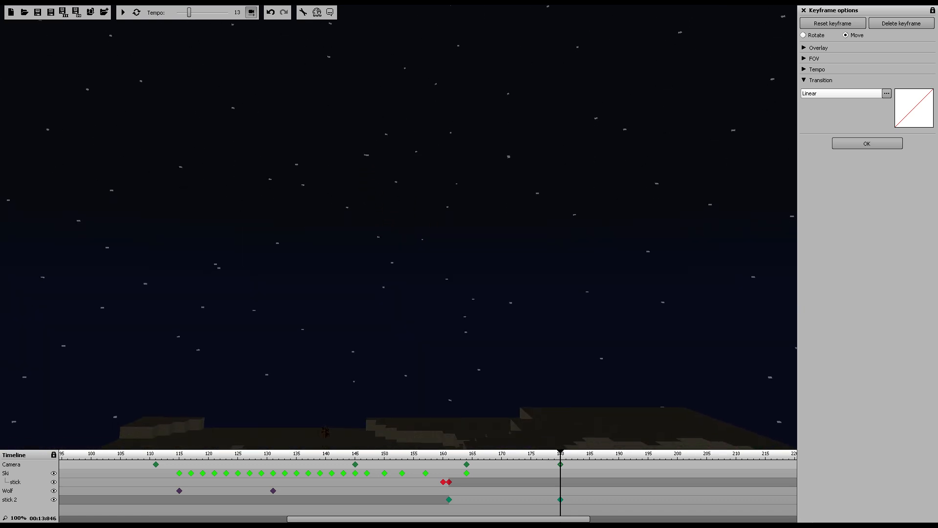
{"action": "key", "text": "shift"}
{"action": "key", "text": "shift"}
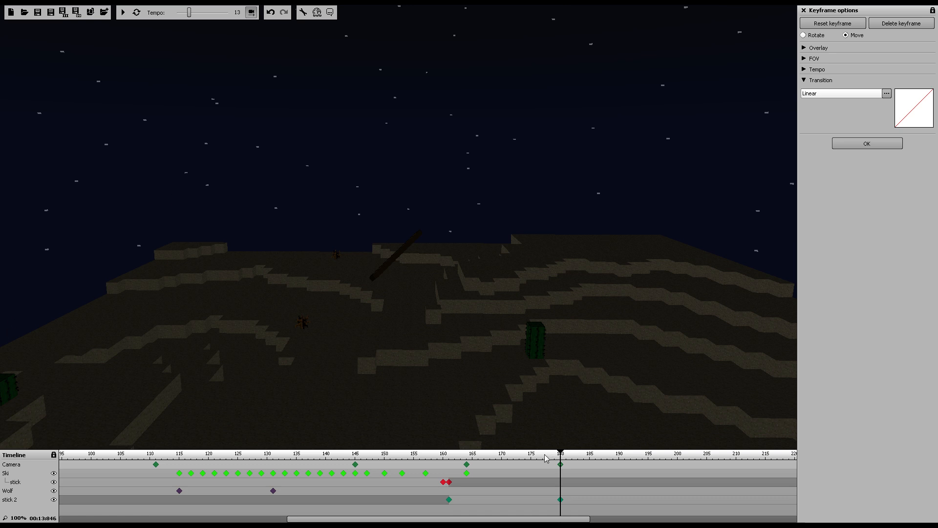
- Play back the shot from about frame 156, and move the frame 180 camera keyframe to frame 177
{"action": "left_click_drag", "start_coordinate": [562, 455], "coordinate": [422, 454]}
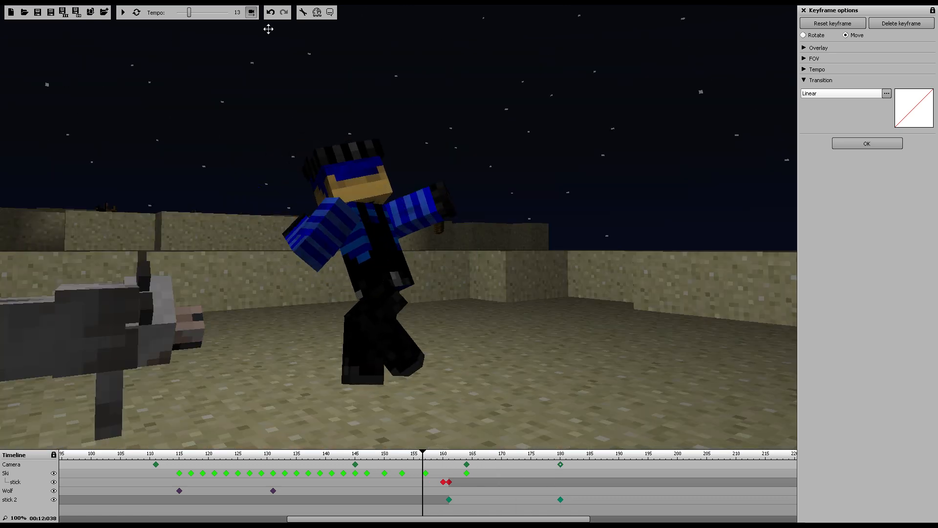
{"action": "left_click", "coordinate": [124, 12]}
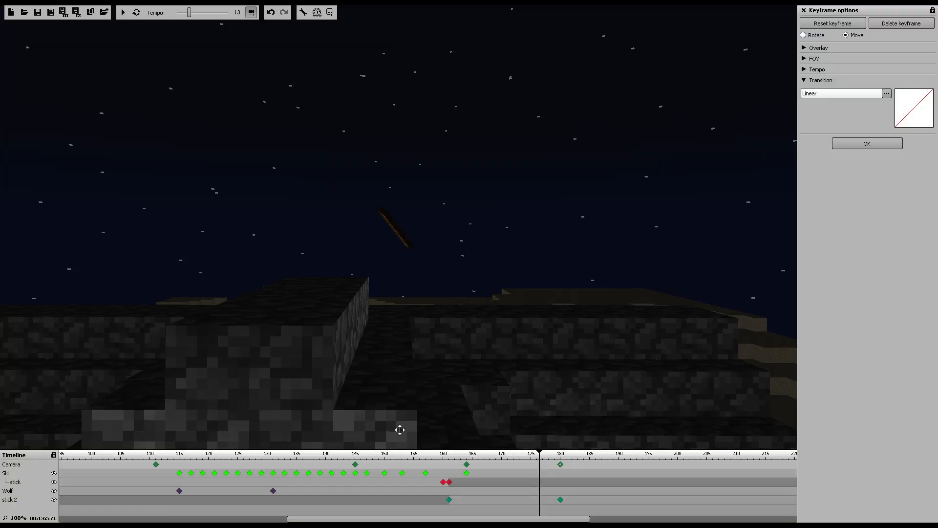
{"action": "mouse_move", "coordinate": [540, 455]}
{"action": "left_mouse_down"}
{"action": "mouse_move", "coordinate": [560, 465]}
{"action": "mouse_move", "coordinate": [549, 466]}
{"action": "left_mouse_up"}
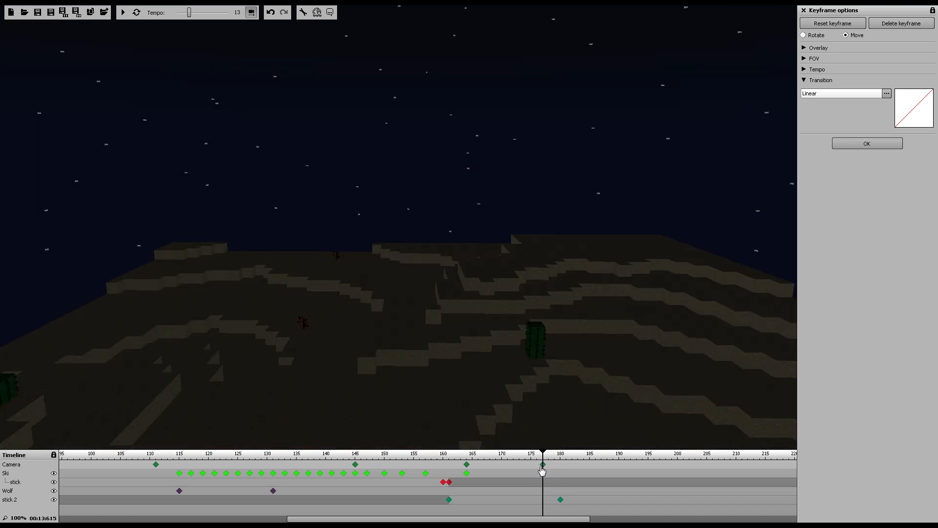
{"action": "left_click", "coordinate": [522, 455]}
{"action": "mouse_move", "coordinate": [522, 455]}
{"action": "left_mouse_down"}
{"action": "mouse_move", "coordinate": [546, 458]}
{"action": "mouse_move", "coordinate": [492, 454]}
{"action": "mouse_move", "coordinate": [512, 454]}
{"action": "left_mouse_up"}
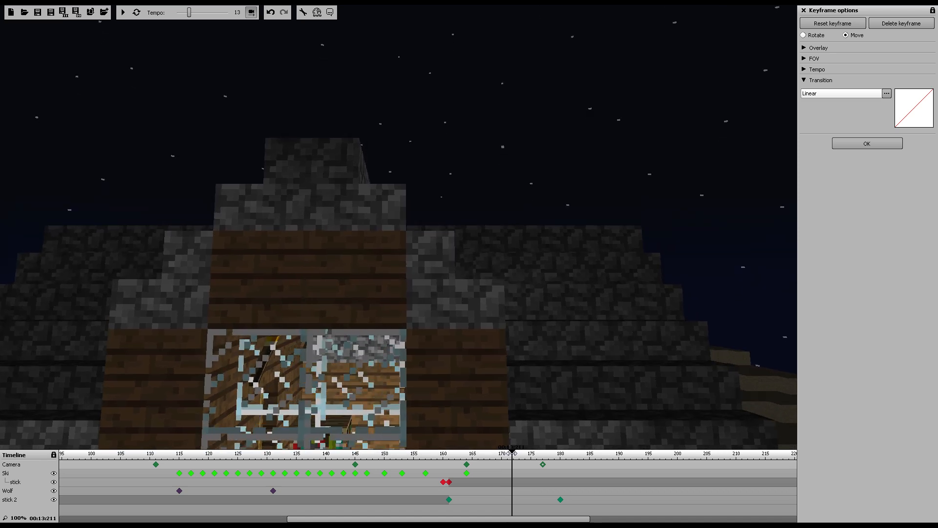
- Reposition the frame 177 camera in front of the roof gable, looking up at the stick, and refine it after a playback
{"action": "left_click", "coordinate": [543, 465]}
{"action": "right_click_drag", "start_coordinate": [399, 225], "coordinate": [386, 202]}
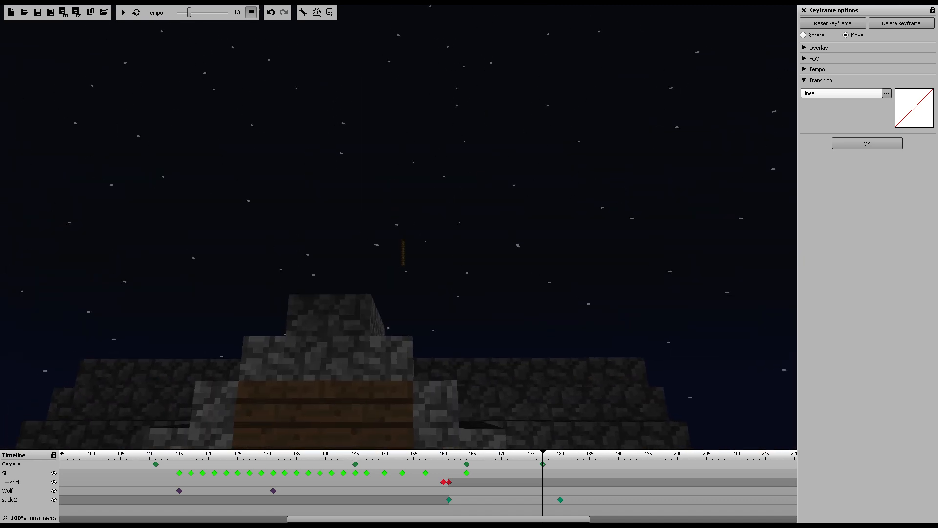
{"action": "left_click", "coordinate": [419, 453]}
{"action": "left_click", "coordinate": [121, 13]}
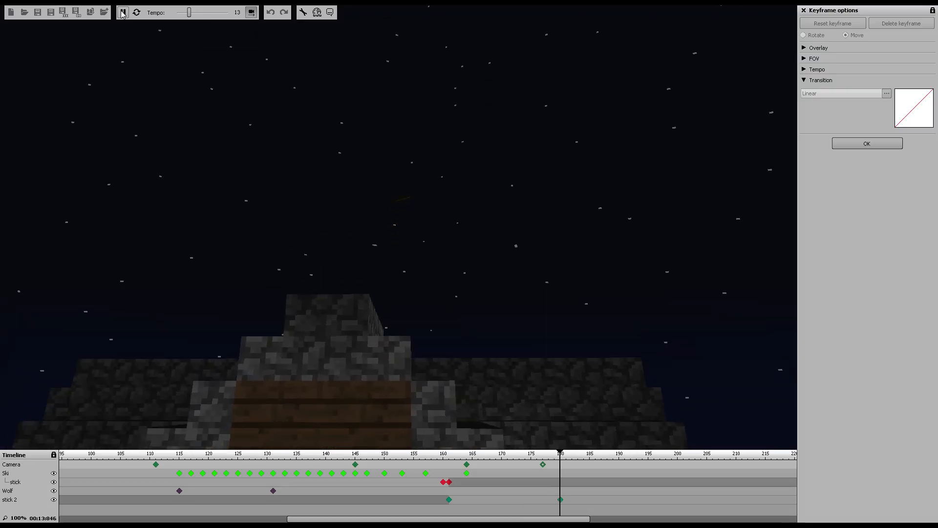
{"action": "left_click", "coordinate": [123, 12]}
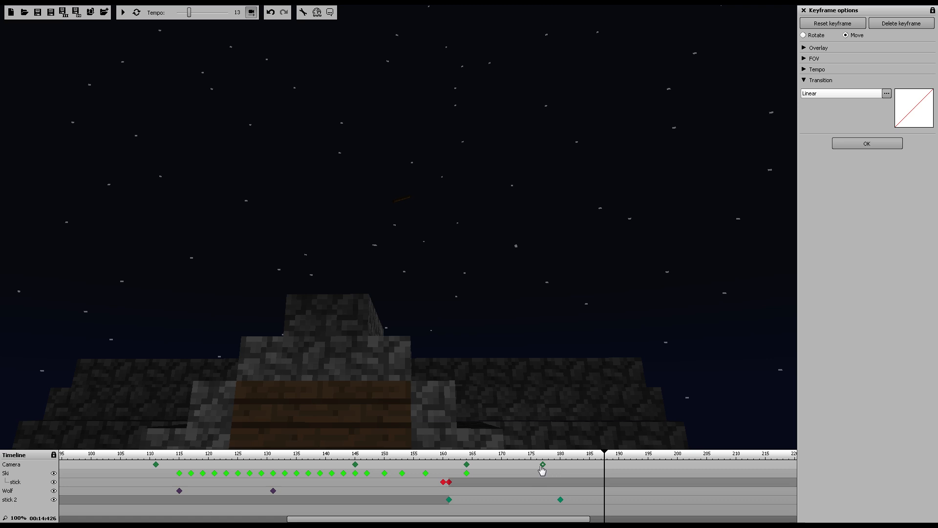
{"action": "mouse_move", "coordinate": [482, 378]}
{"action": "left_mouse_down"}
{"action": "mouse_move", "coordinate": [483, 407]}
{"action": "mouse_move", "coordinate": [463, 413]}
{"action": "mouse_move", "coordinate": [485, 406]}
{"action": "mouse_move", "coordinate": [490, 372]}
{"action": "mouse_move", "coordinate": [483, 422]}
{"action": "mouse_move", "coordinate": [469, 424]}
{"action": "mouse_move", "coordinate": [481, 411]}
{"action": "mouse_move", "coordinate": [476, 380]}
{"action": "left_mouse_up"}
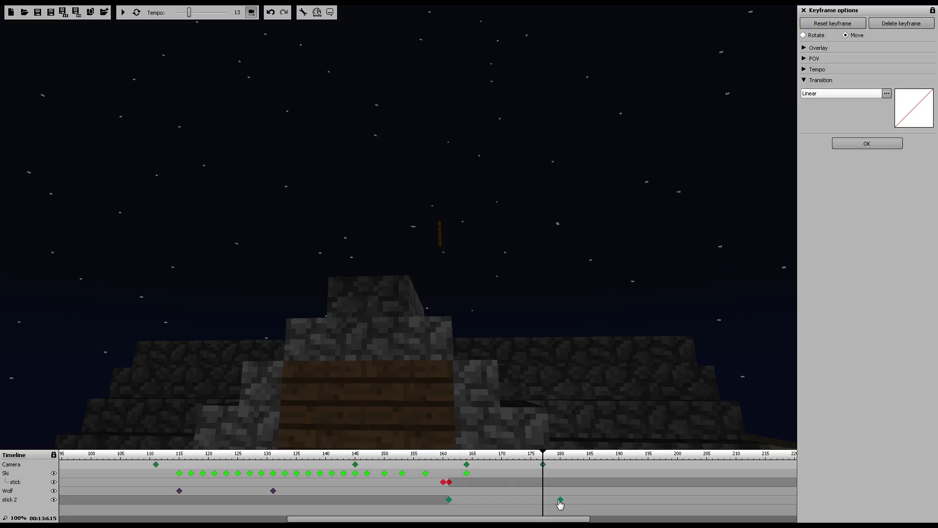
- Add a stick 2 keyframe at frame 201, and switch from the camera view to a free view above the house
{"action": "left_click", "coordinate": [561, 499]}
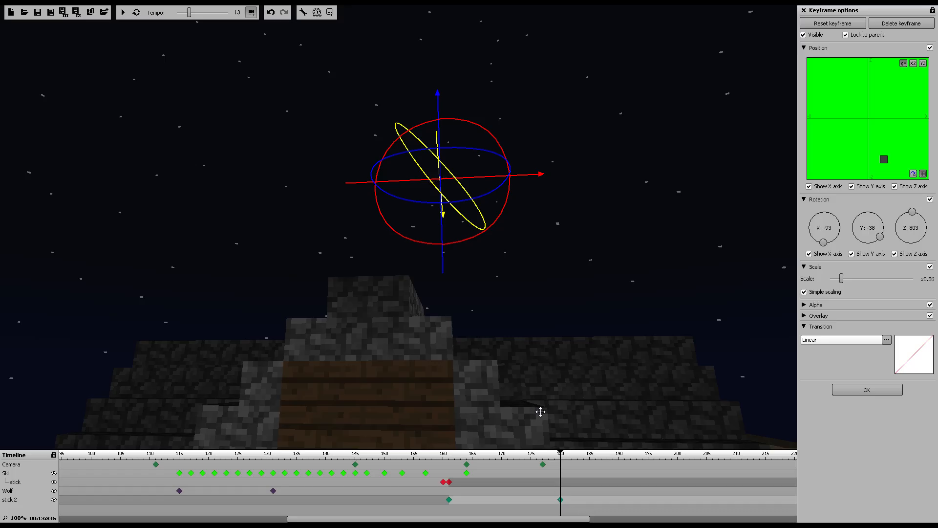
{"action": "double_click", "coordinate": [682, 500]}
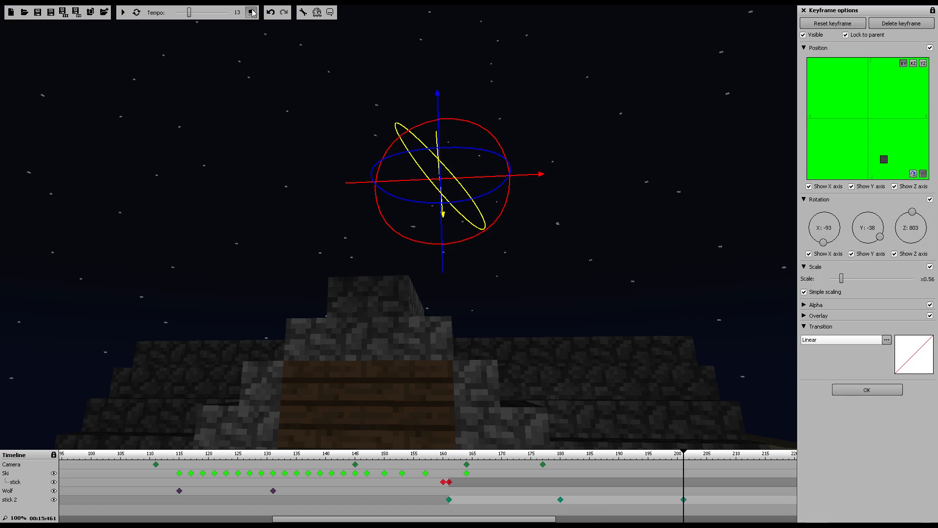
{"action": "left_click", "coordinate": [252, 12]}
{"action": "right_click_drag", "start_coordinate": [62, 37], "coordinate": [62, 37]}
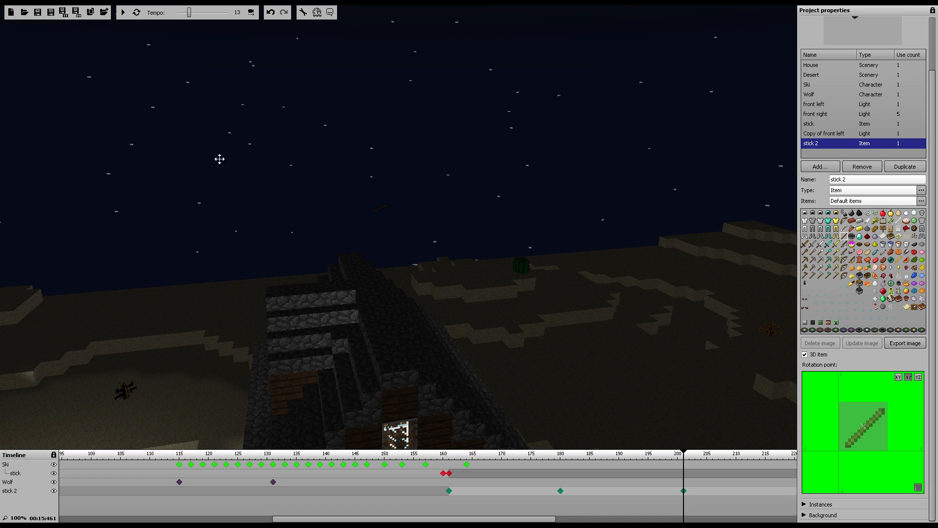
- In the frame 201 keyframe, move stick 2 away from the house and down toward the desert, and set its Z rotation to 1181
{"action": "left_click", "coordinate": [684, 492]}
{"action": "left_click_drag", "start_coordinate": [407, 213], "coordinate": [552, 195]}
{"action": "left_click_drag", "start_coordinate": [578, 160], "coordinate": [597, 274]}
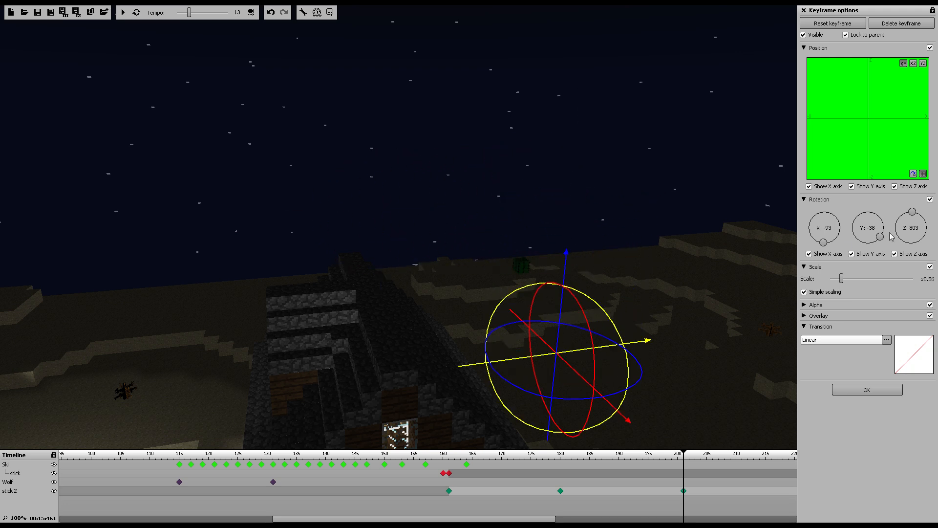
{"action": "mouse_move", "coordinate": [912, 212]}
{"action": "left_mouse_down"}
{"action": "mouse_move", "coordinate": [899, 242]}
{"action": "mouse_move", "coordinate": [931, 230]}
{"action": "mouse_move", "coordinate": [908, 211]}
{"action": "left_mouse_up"}
- Play the scene through the camera from about frame 141, and select stick 2's frame 201 keyframe for inspection
{"action": "left_click", "coordinate": [334, 454]}
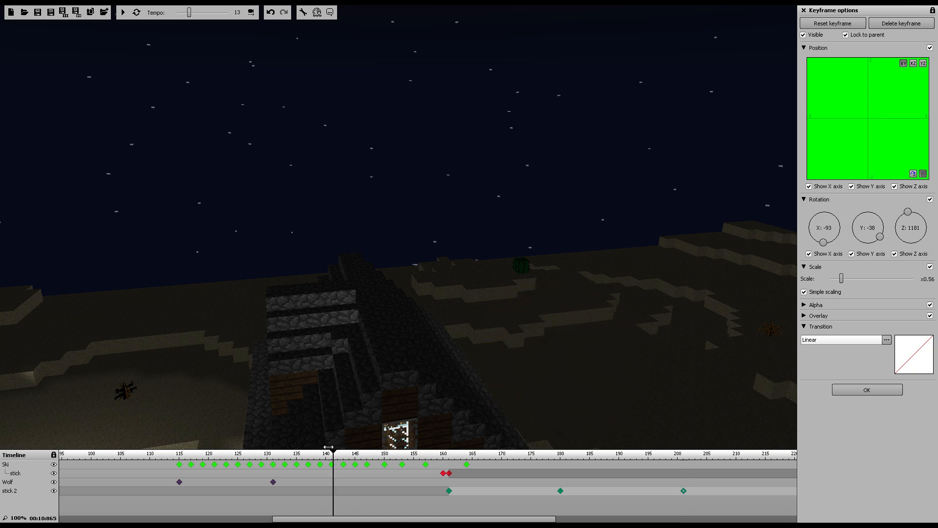
{"action": "left_click", "coordinate": [252, 14]}
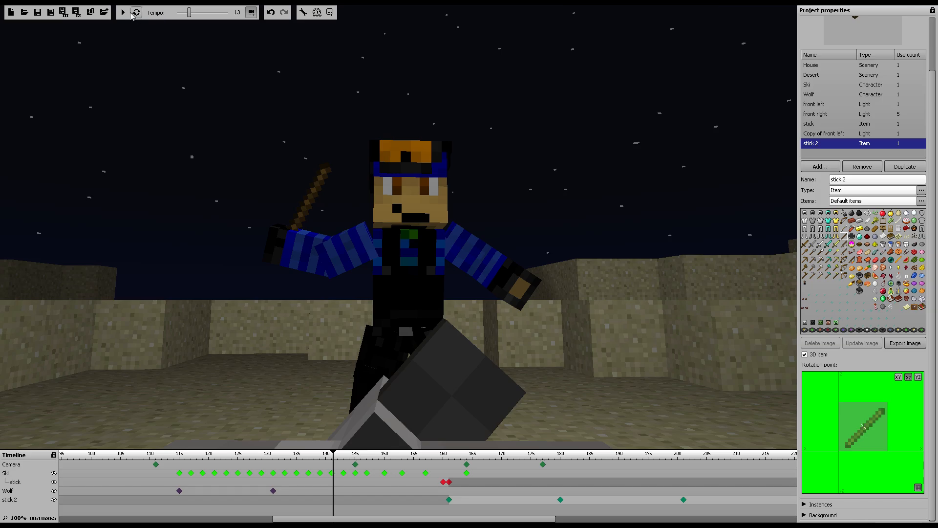
{"action": "left_click", "coordinate": [123, 12]}
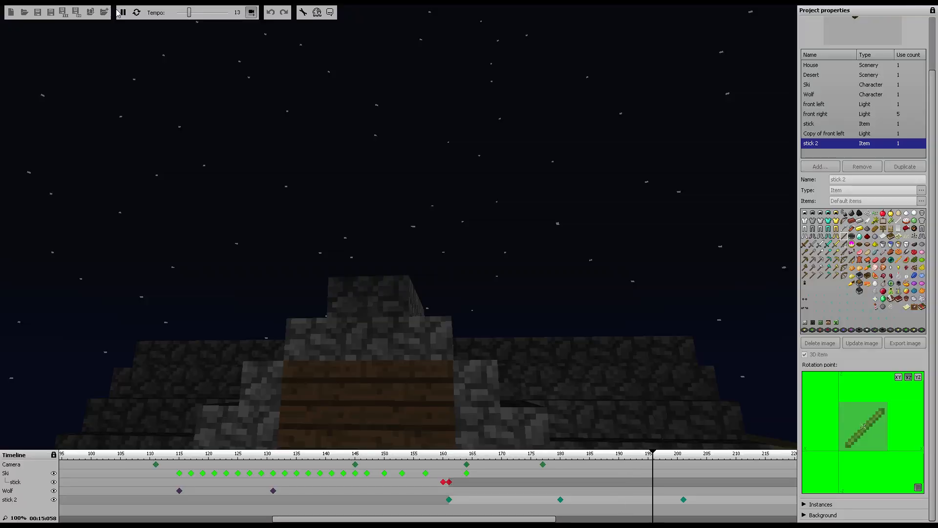
{"action": "left_click", "coordinate": [123, 12]}
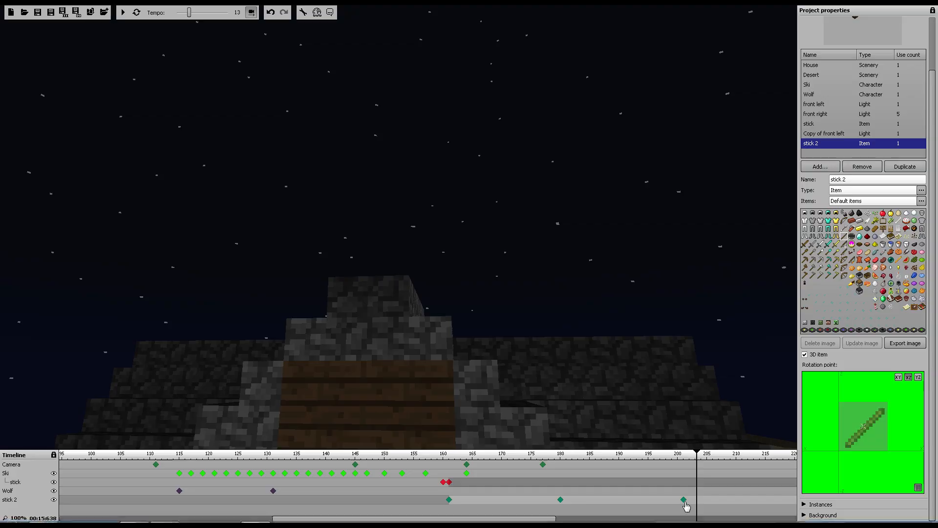
{"action": "left_click", "coordinate": [685, 500]}
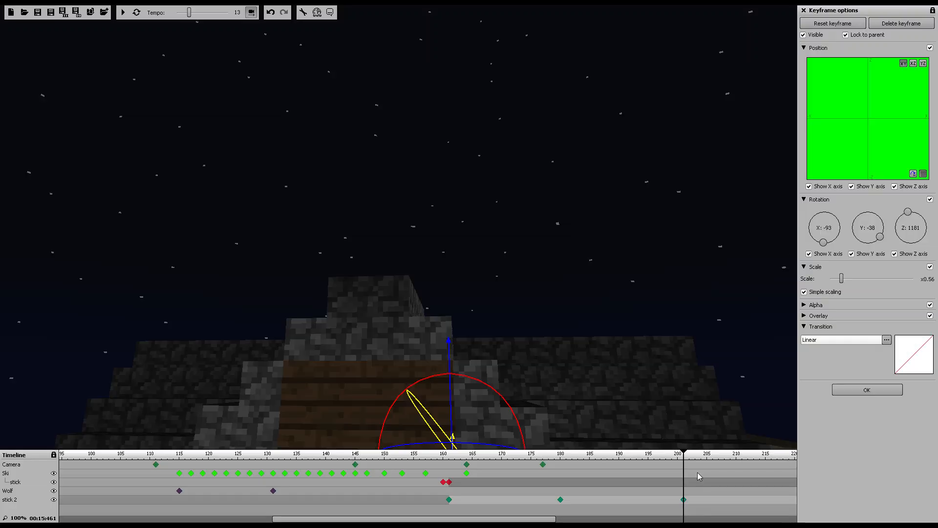